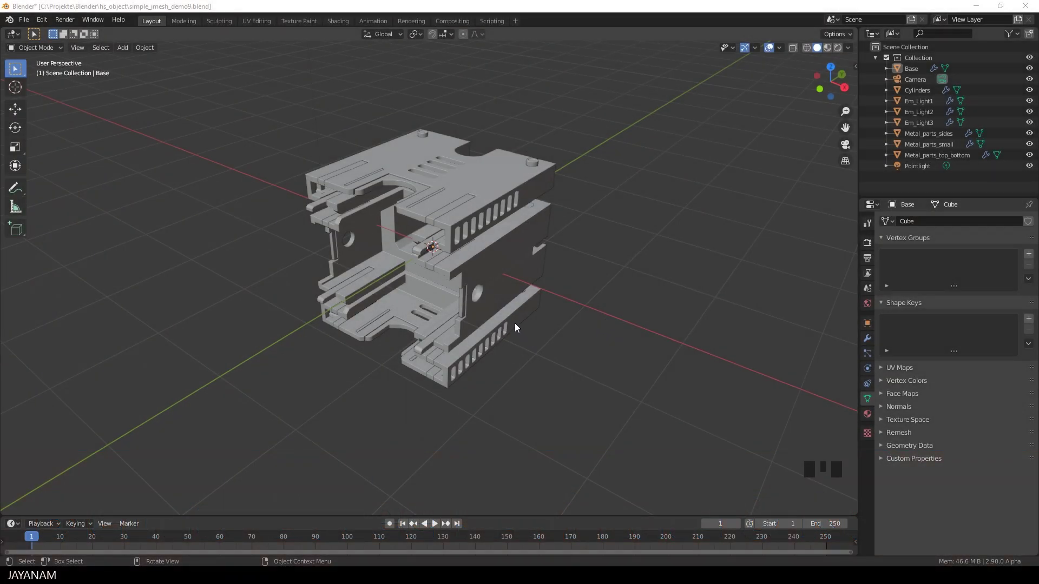
- Select Metal_parts_small, Base, Metal_parts_top_bottom and Em_Light3 in turn to inspect each part
middle_drag(515, 328, 527, 349)
scroll(527, 349, up, 2)
click(439, 190)
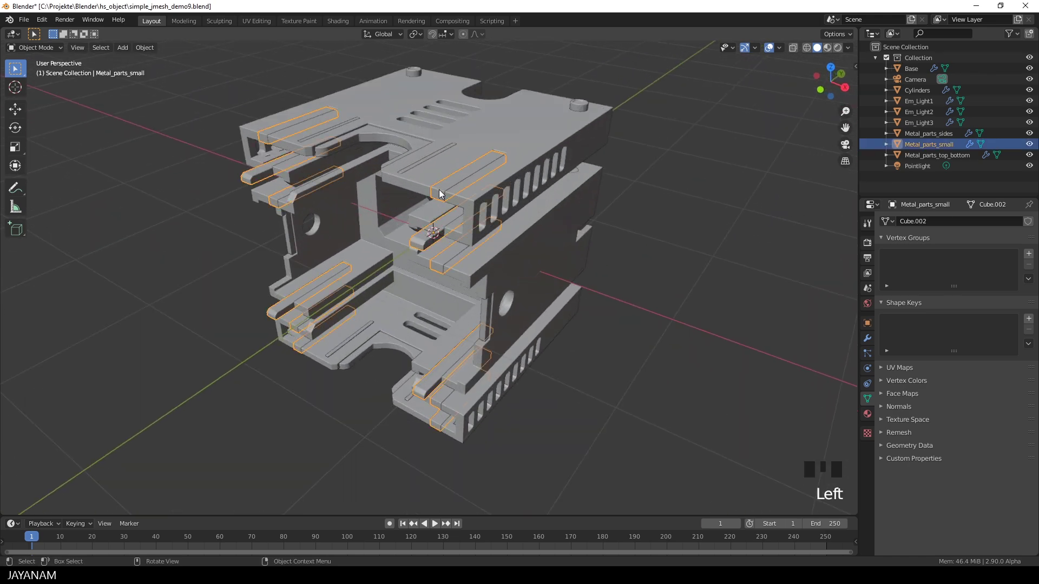
click(556, 135)
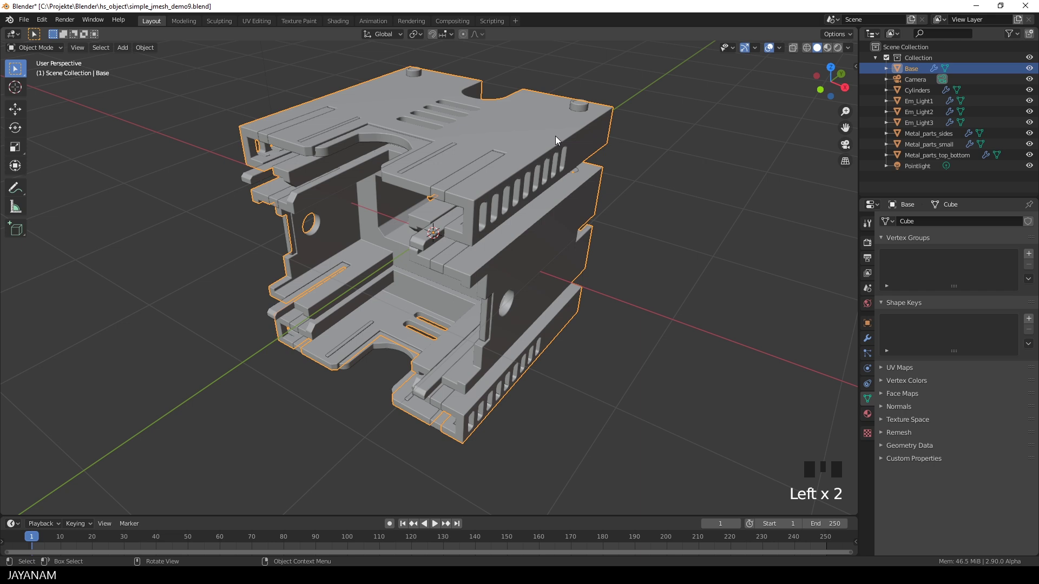
click(382, 345)
click(405, 170)
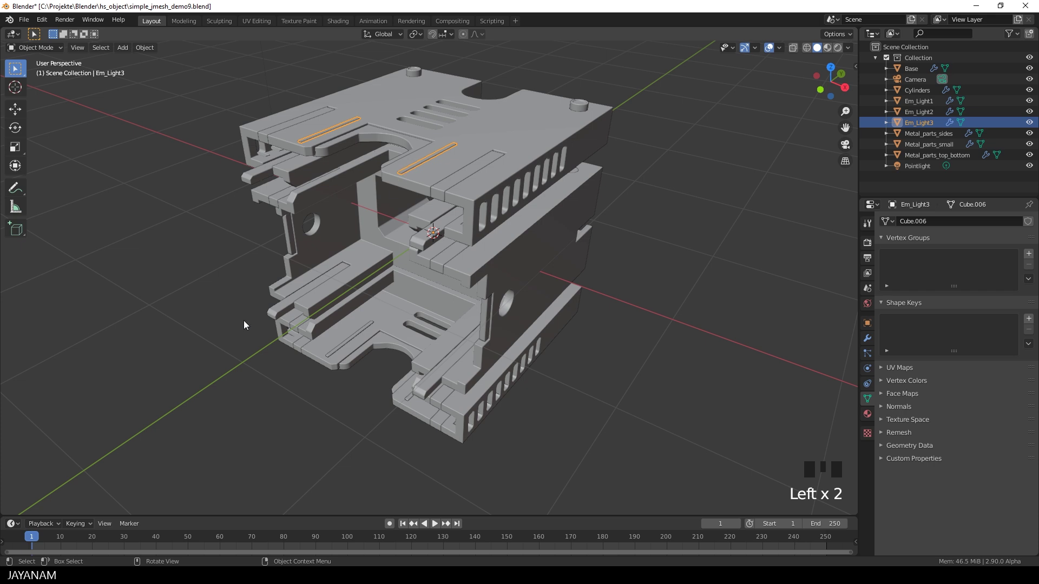
scroll(397, 305, down, 2)
shift+middle_drag(392, 311, 425, 328)
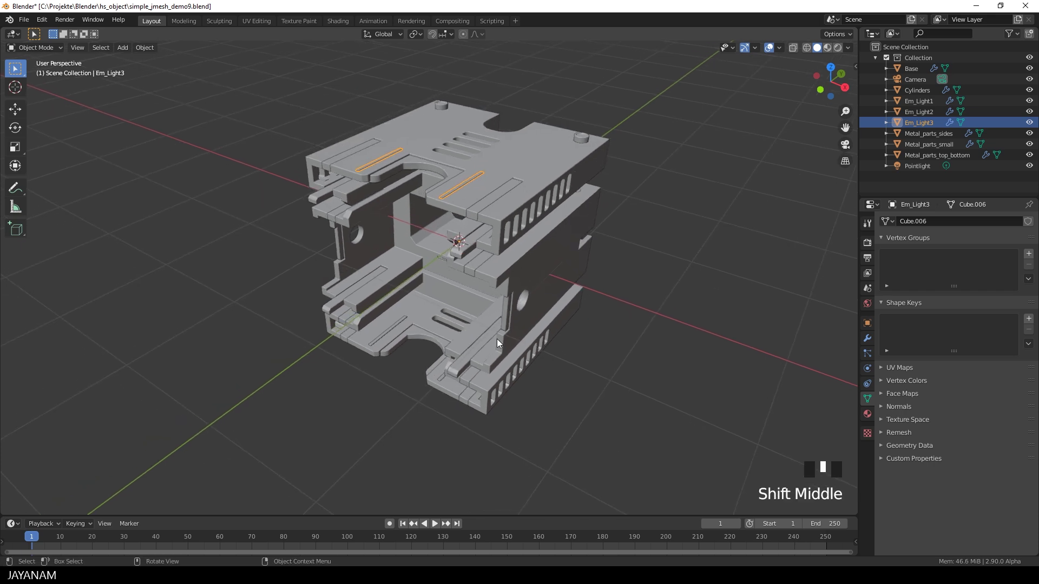
- Switch to Material Preview shading and toggle Ambient Occlusion and Bloom off and back on
click(827, 47)
middle_drag(680, 253, 662, 253)
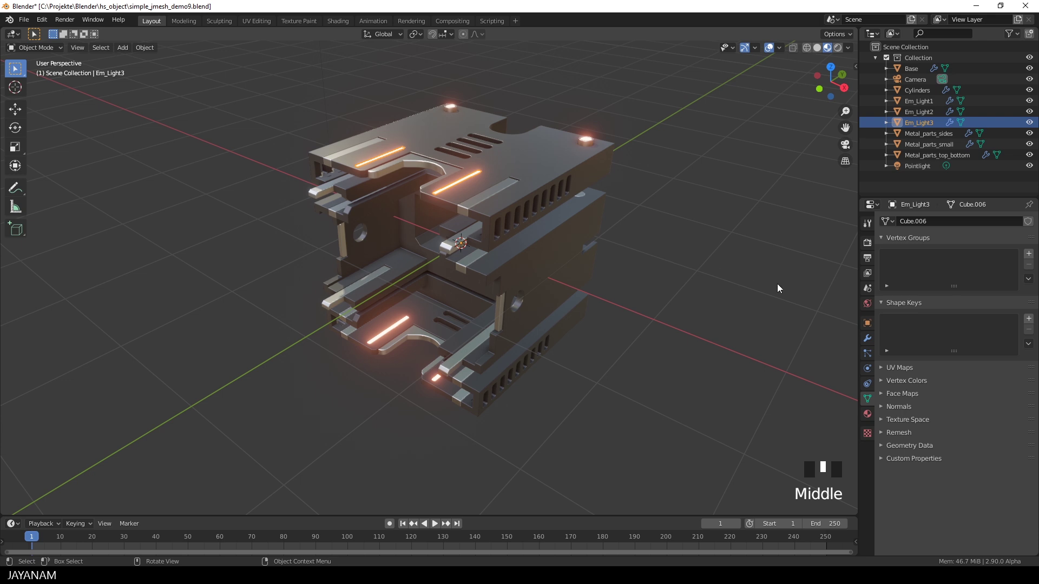
click(867, 243)
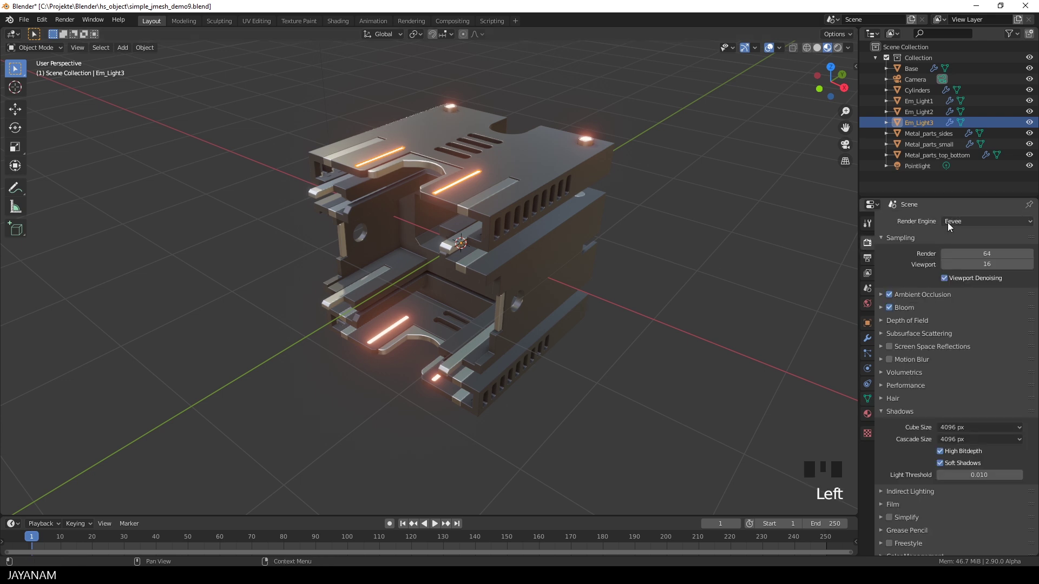
click(890, 295)
click(891, 295)
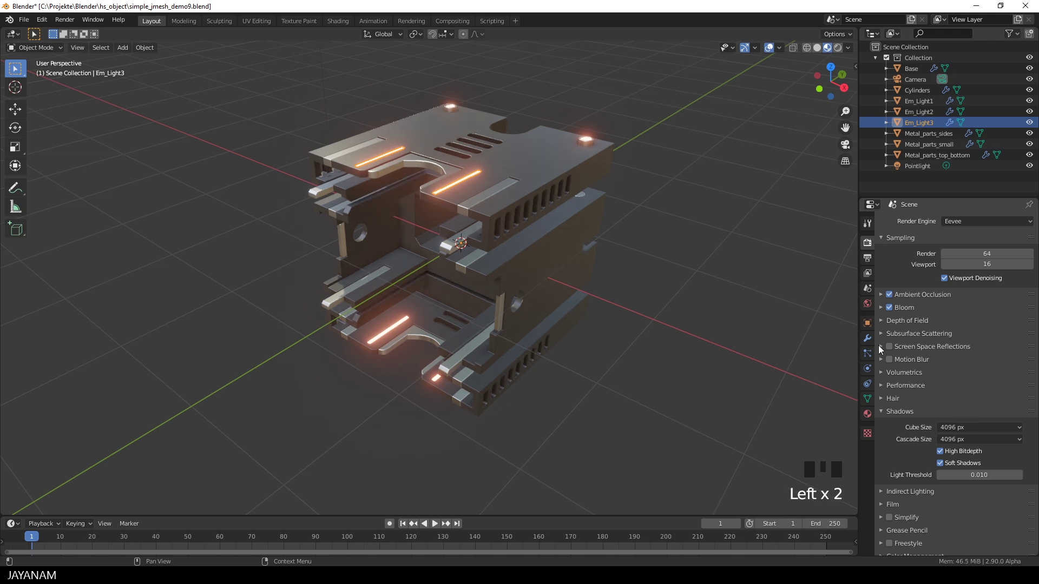
click(891, 306)
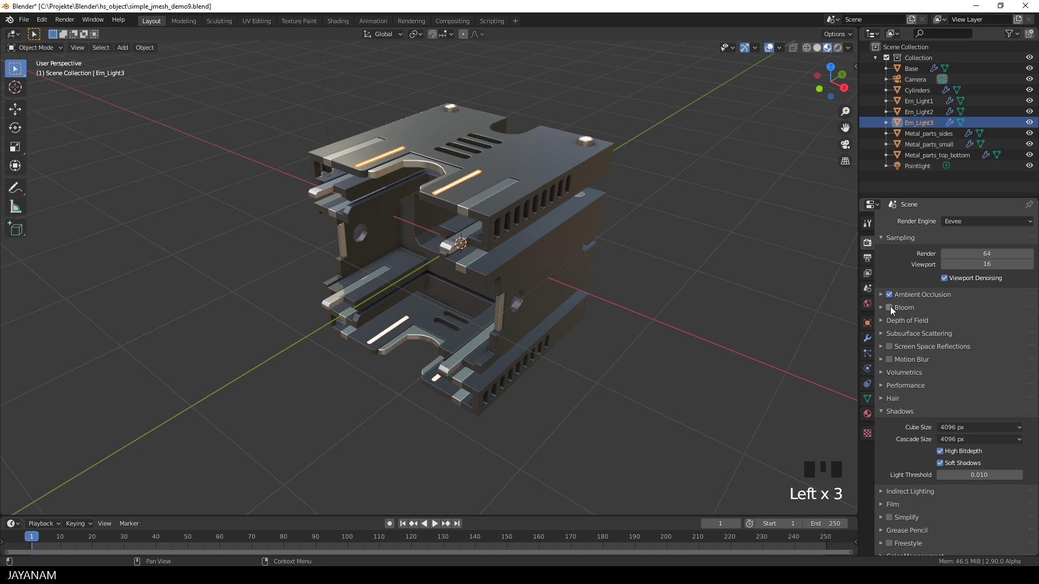
click(891, 307)
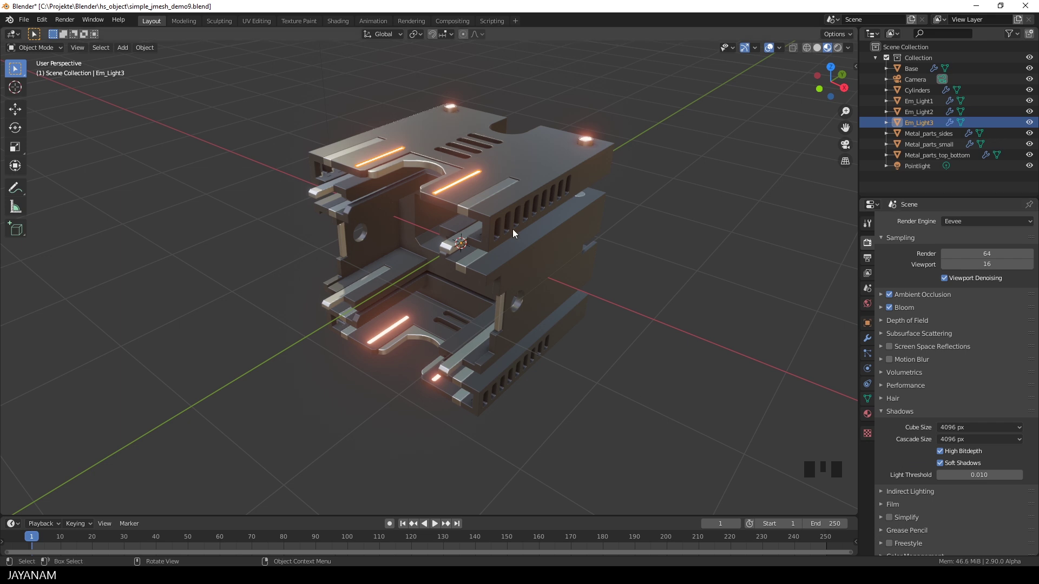
- In the Shading workspace, review matBase's Base Color, then drag matMetal's Roughness down to 0.211
click(334, 20)
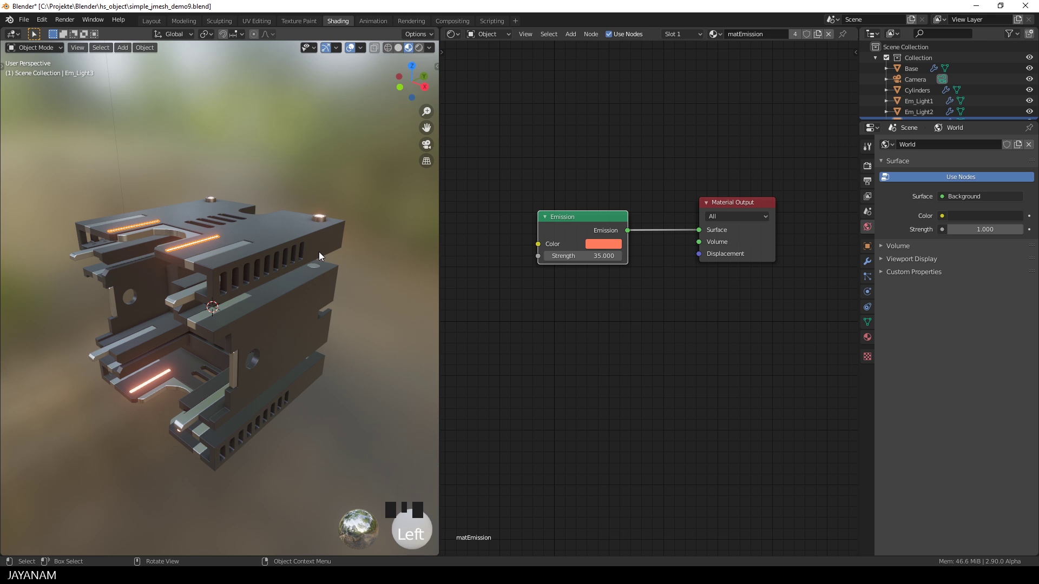
middle_drag(320, 252, 343, 260)
scroll(334, 264, up, 2)
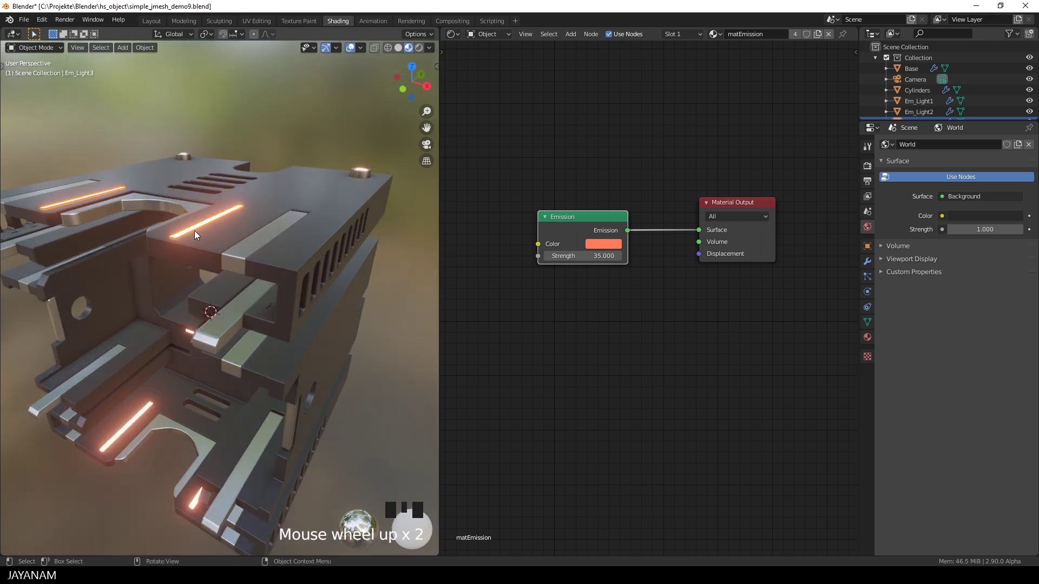
scroll(583, 218, up, 1)
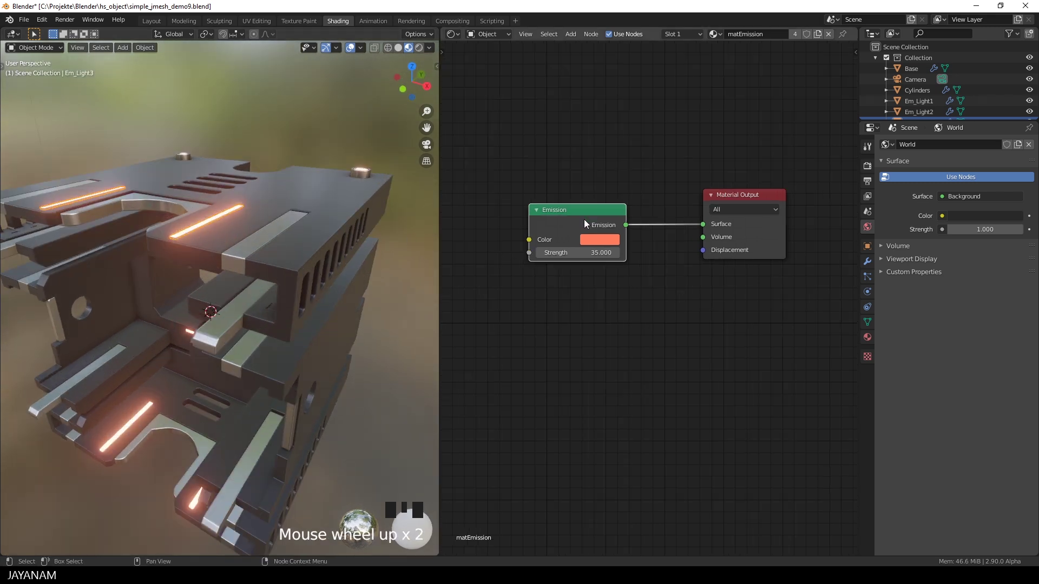
click(287, 258)
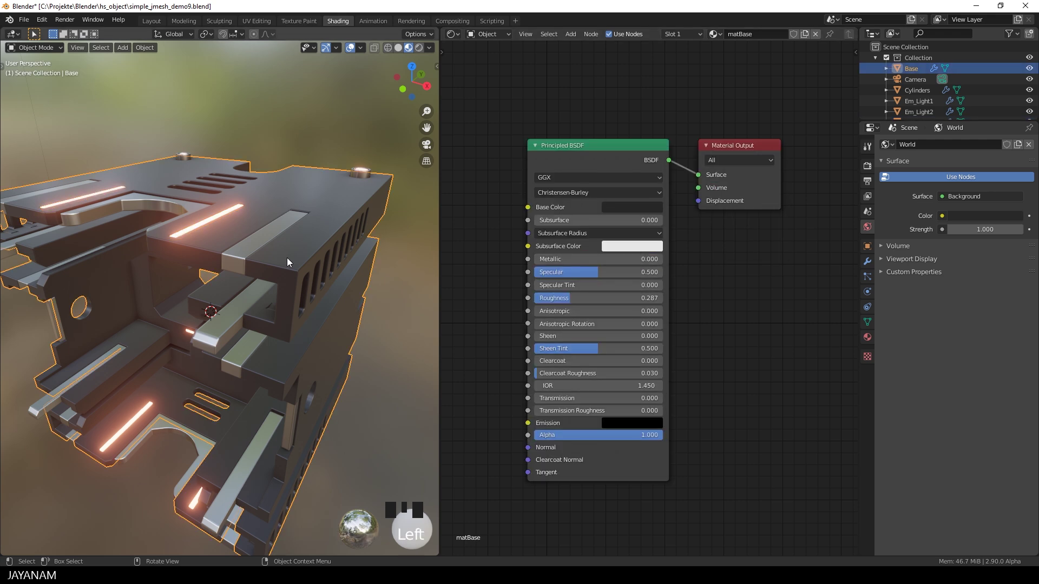
click(628, 207)
click(629, 207)
click(234, 264)
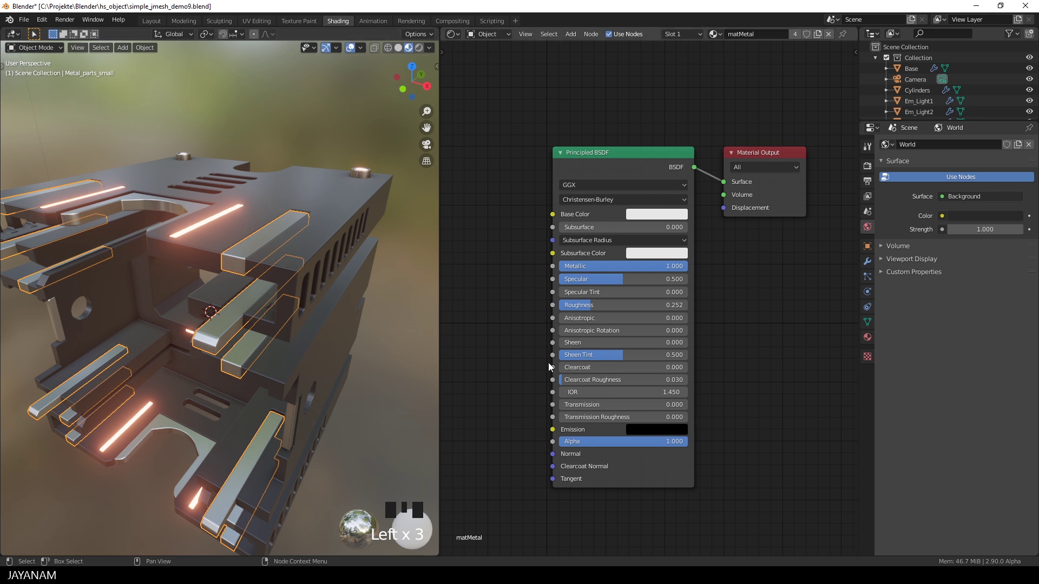
drag(587, 305, 578, 305)
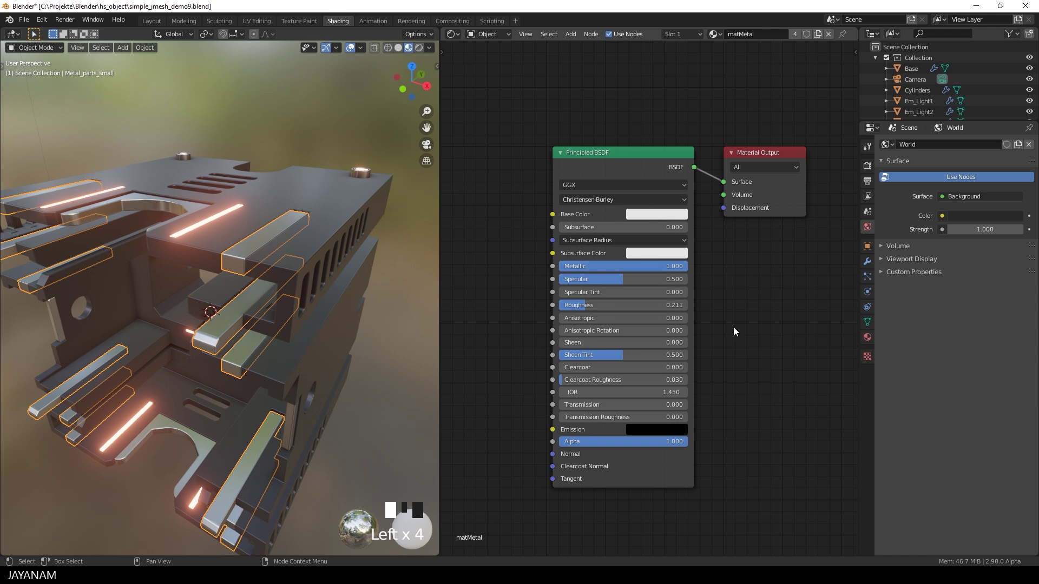
- Return to the Layout workspace with Rendered viewport shading and deselect the metal parts
click(156, 21)
middle_drag(533, 242, 579, 225)
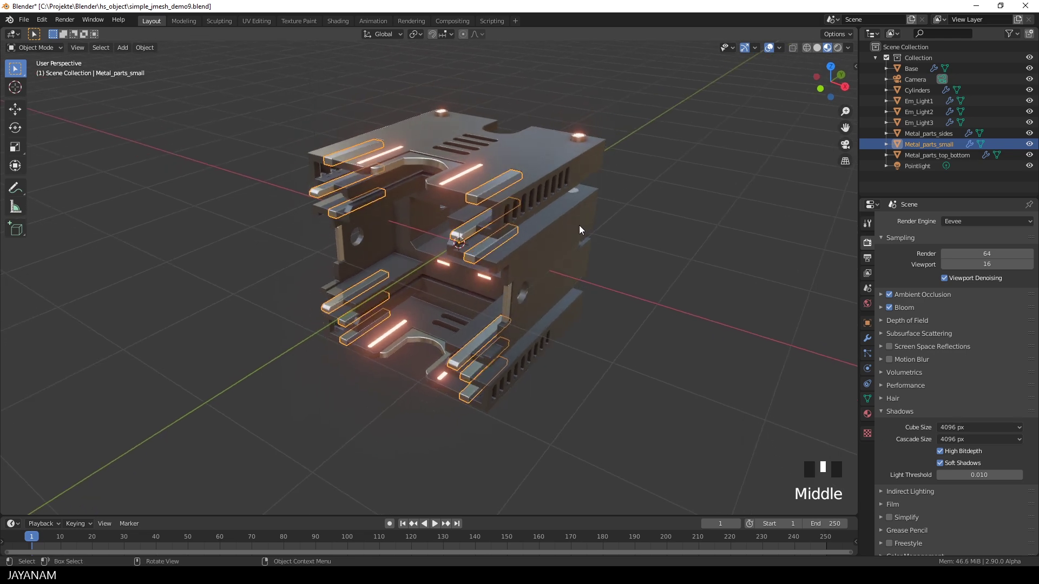
click(838, 47)
shift+middle_drag(680, 179, 647, 213)
click(647, 214)
- Check the World background colour without changing it, then save the file
click(867, 304)
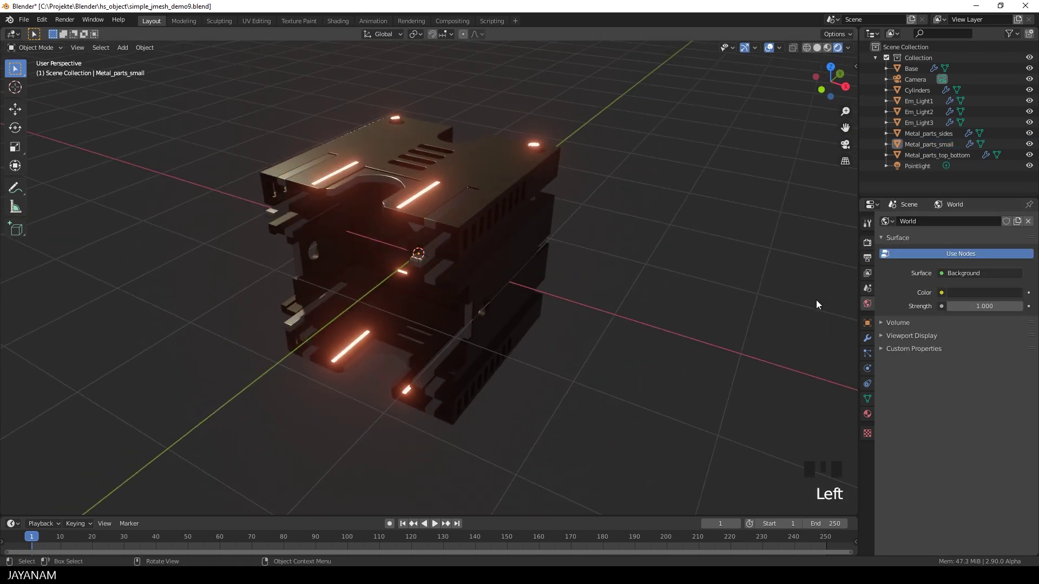
click(985, 293)
double_click(982, 359)
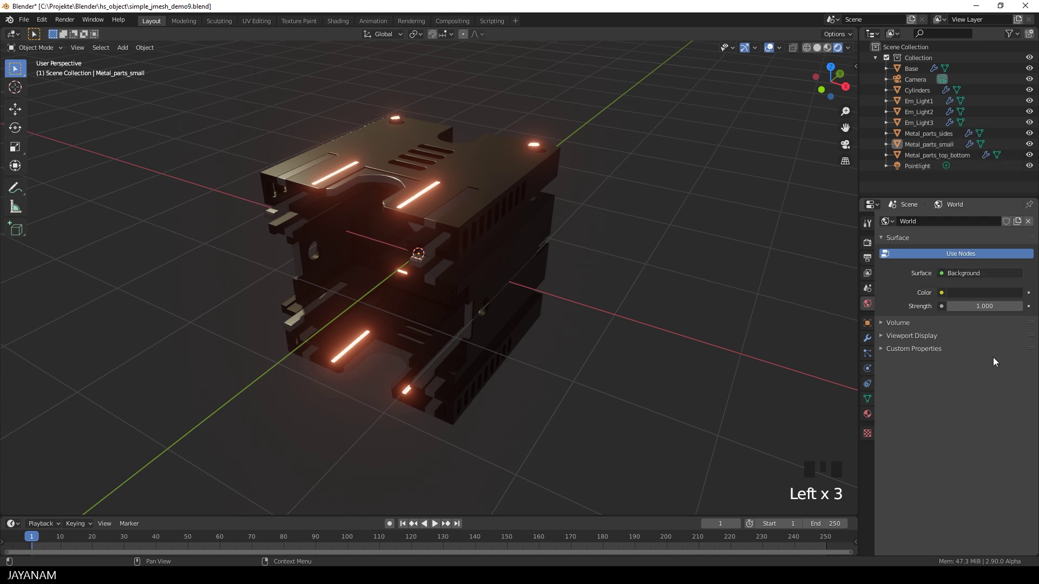
key(ctrl+s)
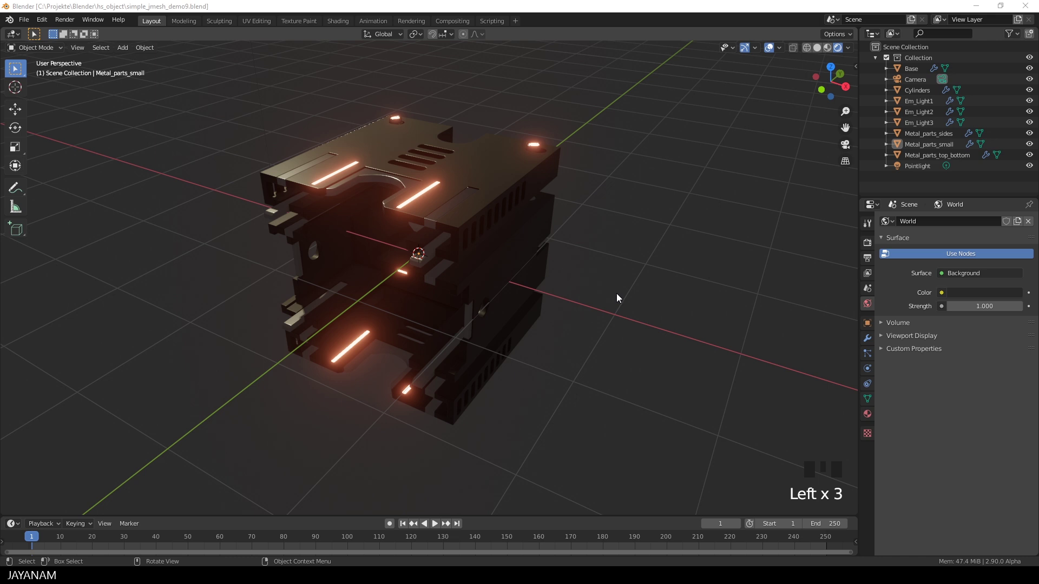
- Add an Area light, place it up and right of the model, and aim it diagonally down
middle_drag(606, 297, 608, 297)
key(shift+a)
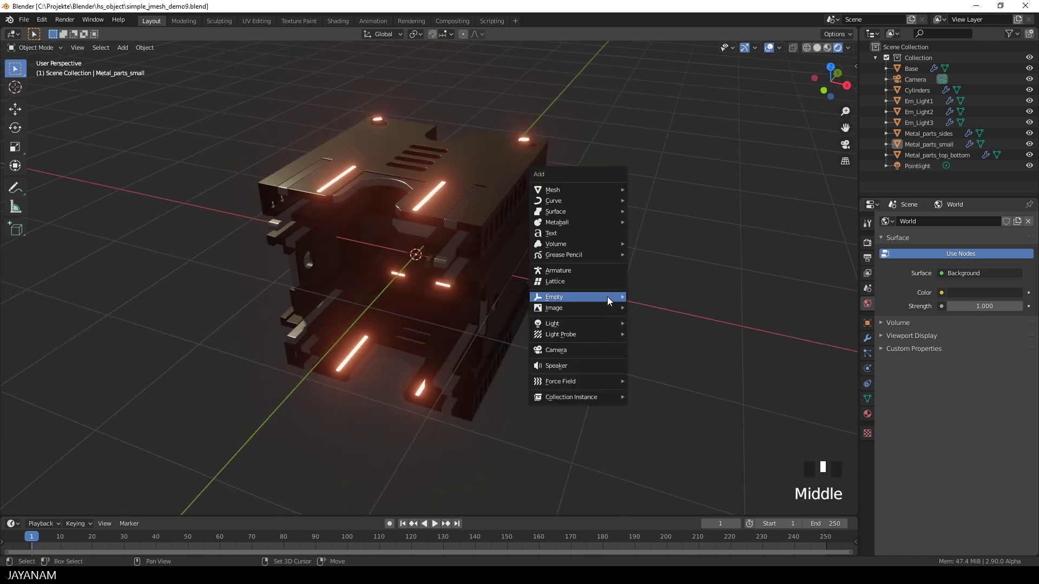
mouse_move(607, 297)
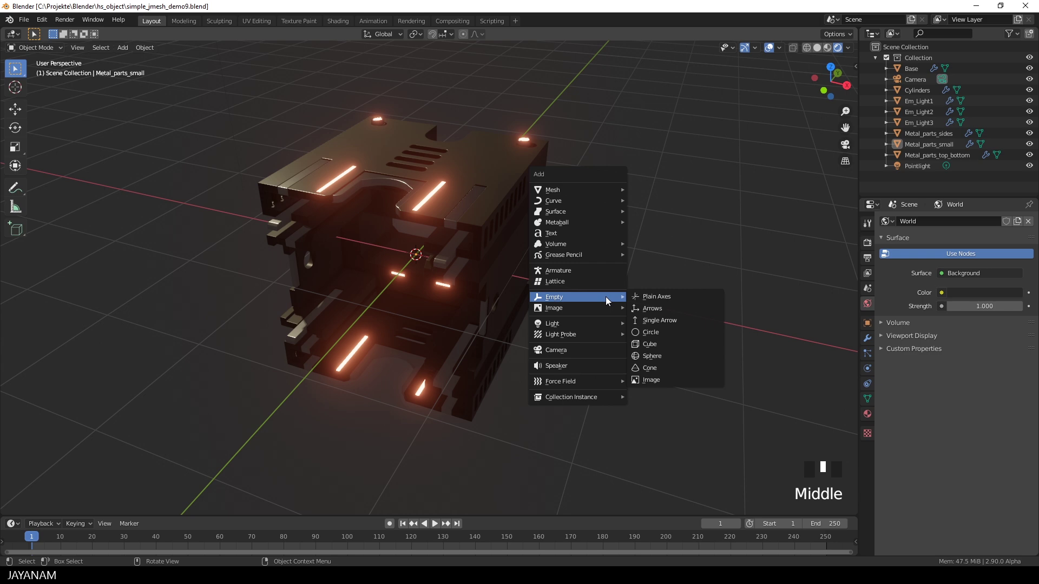
mouse_move(590, 320)
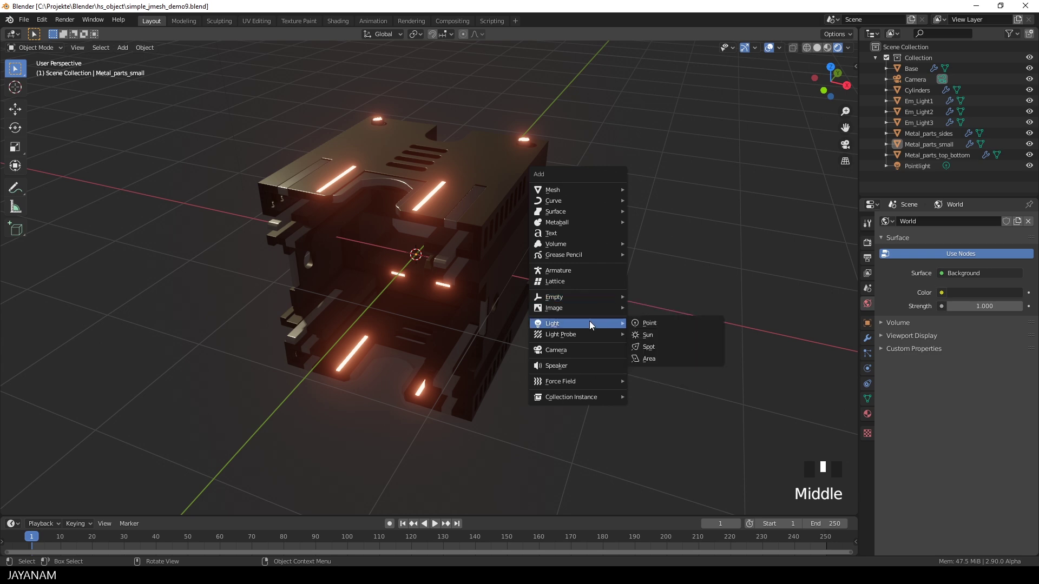
click(649, 359)
middle_drag(619, 332, 657, 291)
scroll(587, 331, down, 3)
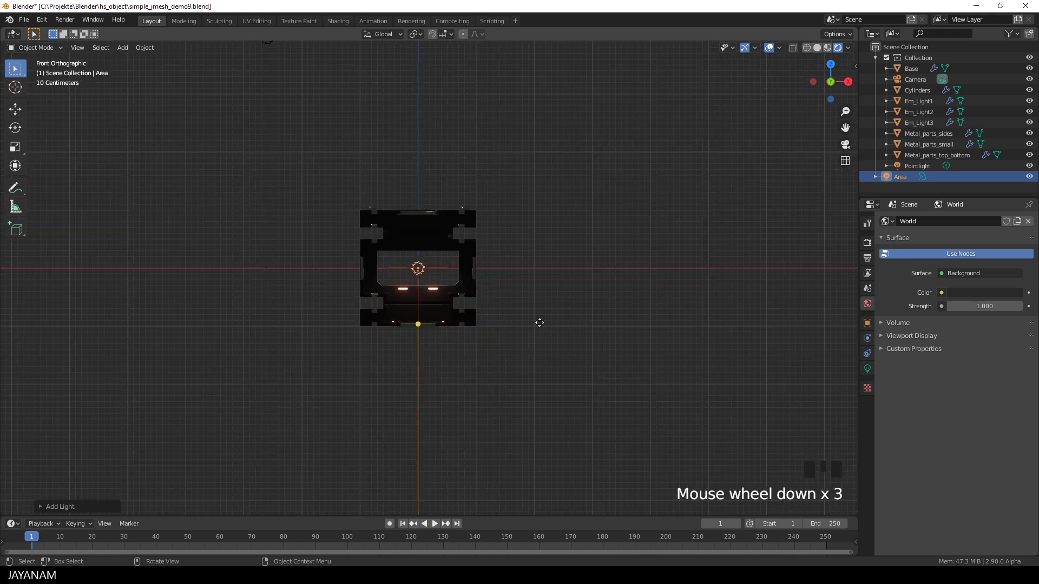
key(g)
click(707, 171)
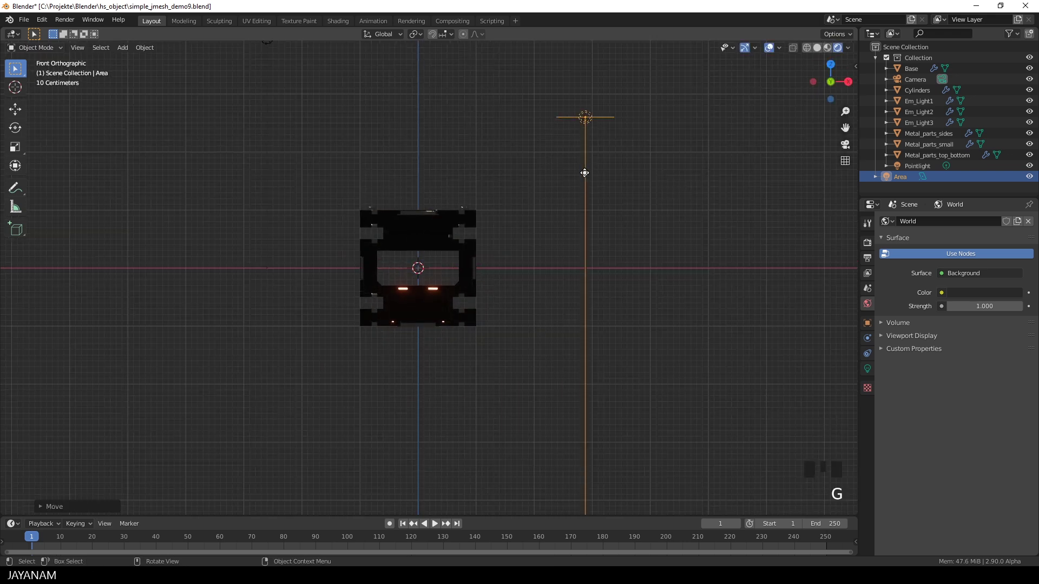
drag(585, 173, 526, 178)
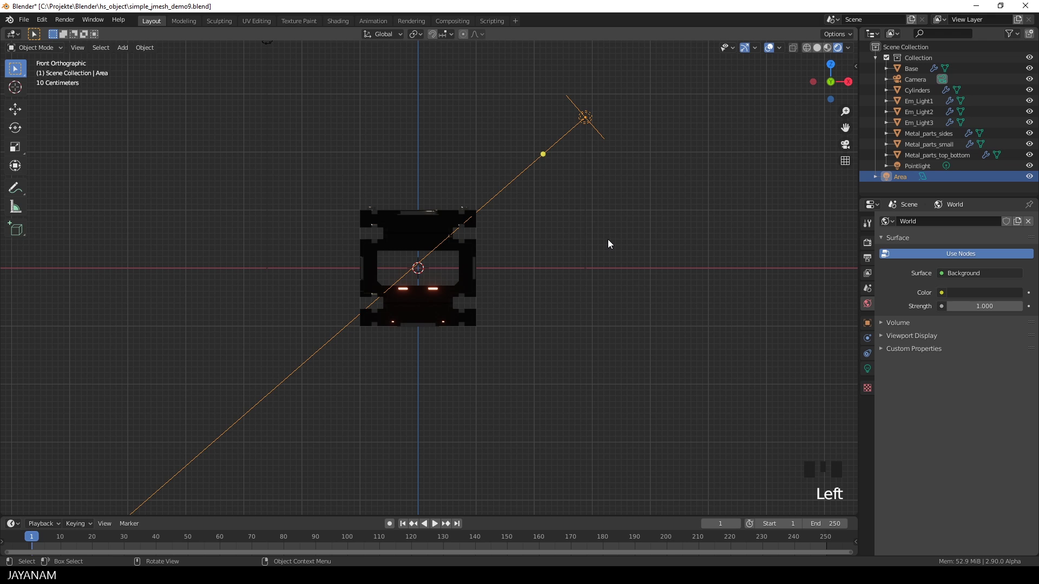
- Set the area light's Power to 500 W and tint its colour cyan
click(867, 369)
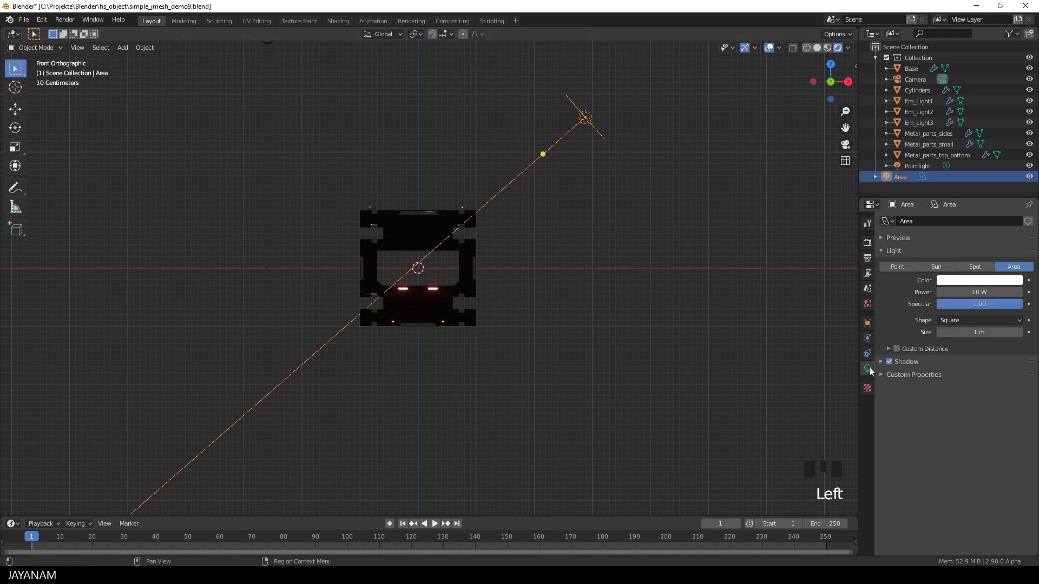
click(958, 292)
text(500)
key(Return)
click(946, 283)
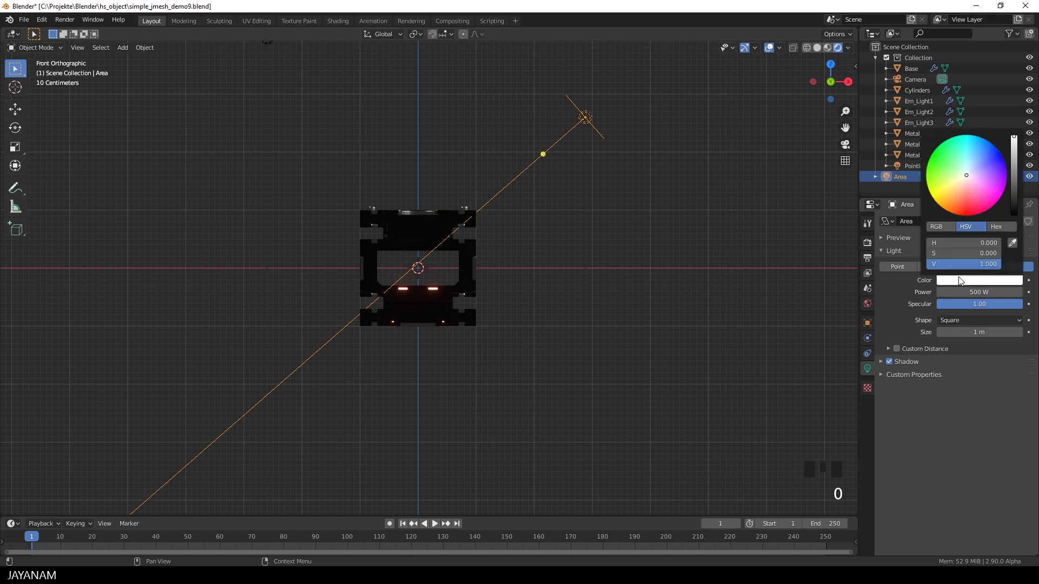
drag(969, 177, 972, 155)
middle_drag(601, 230, 605, 268)
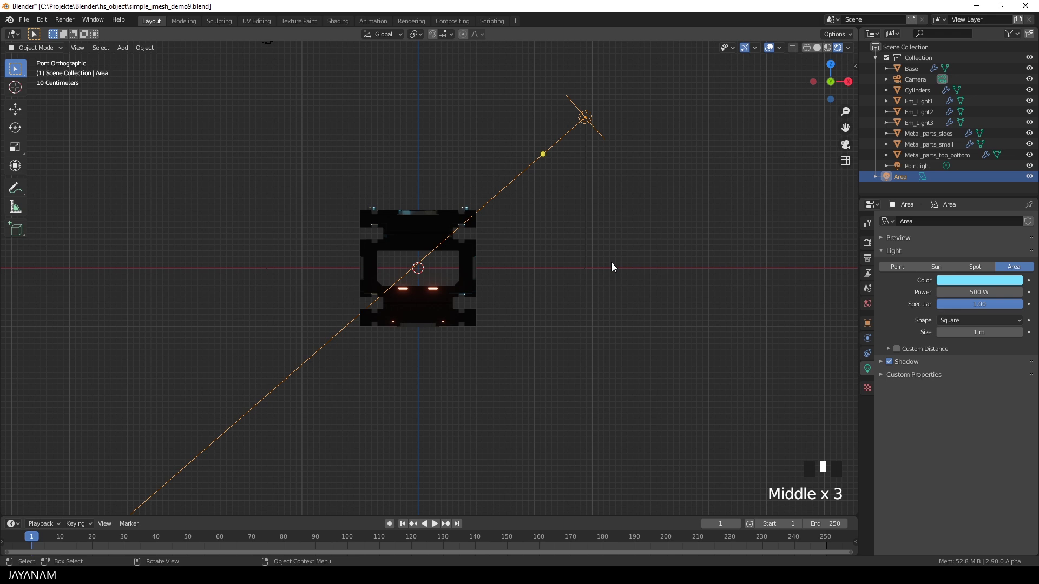
- Duplicate the area light, re-aim the copy and move it lower-left of the model
key(shift+d)
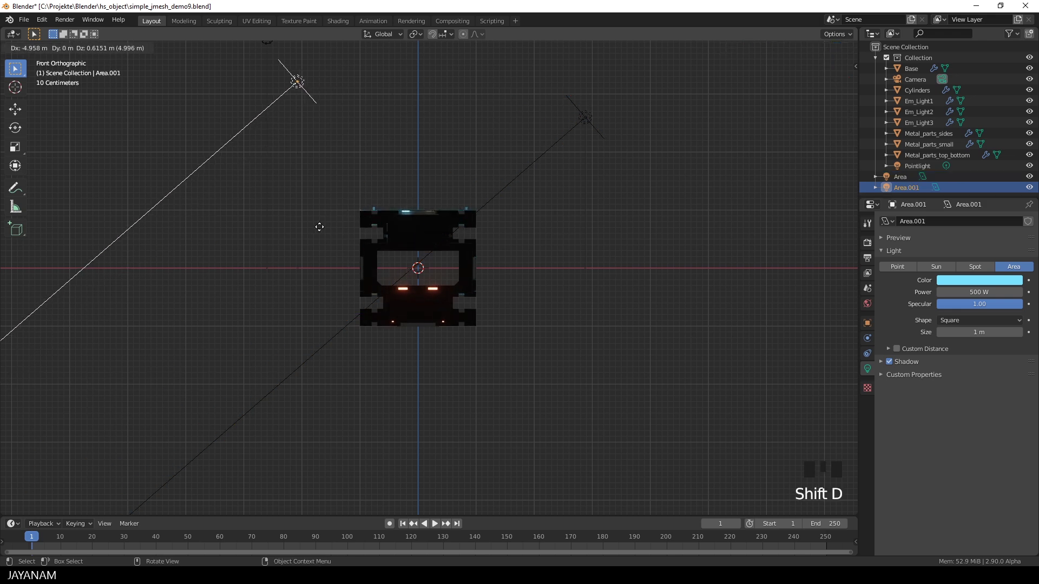
click(243, 117)
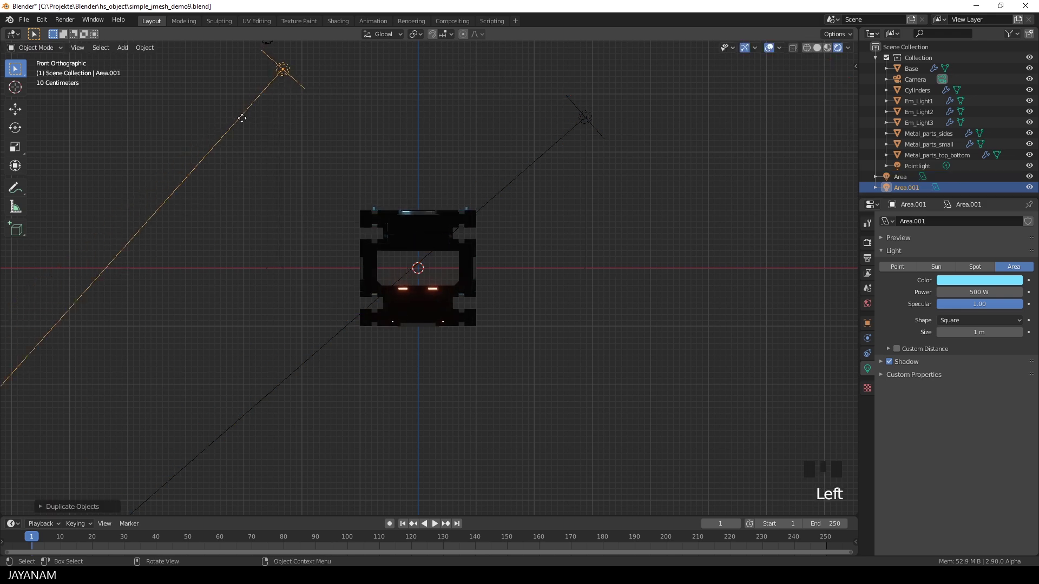
drag(311, 148, 327, 108)
key(g)
click(355, 144)
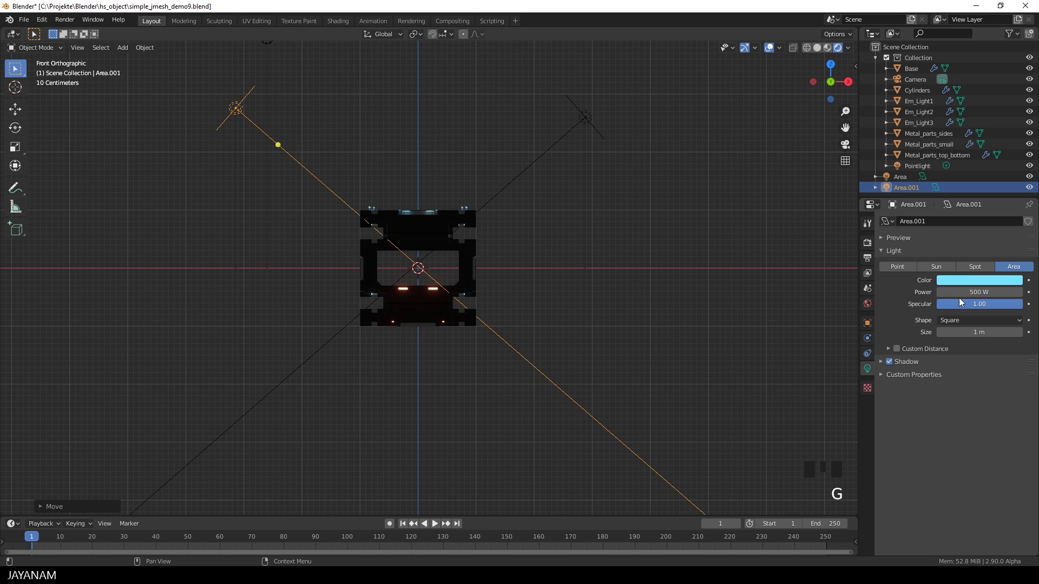
- Tint the duplicated Area.001 light orange
click(970, 281)
drag(972, 194, 956, 204)
middle_drag(578, 235, 605, 268)
scroll(605, 275, up, 1)
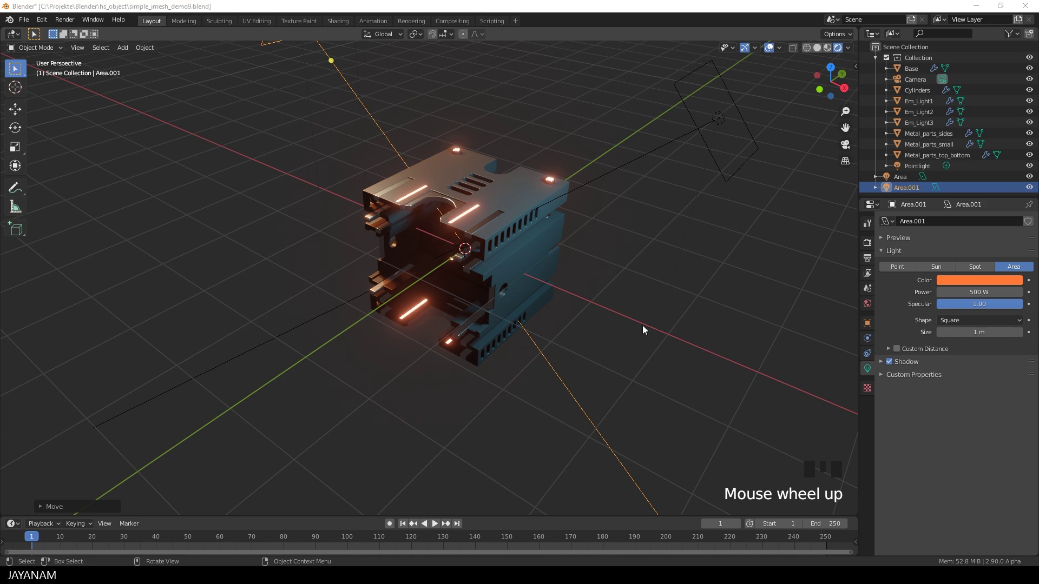
middle_drag(642, 327, 587, 304)
scroll(694, 318, down, 4)
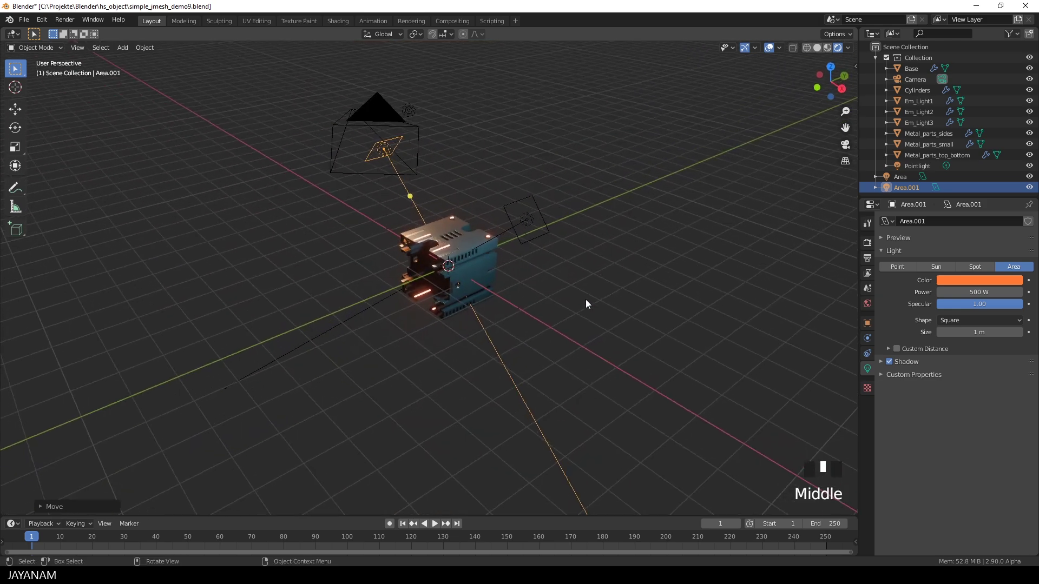
- Look through the camera, move it to frame the cube, and render a test image with F12
click(379, 112)
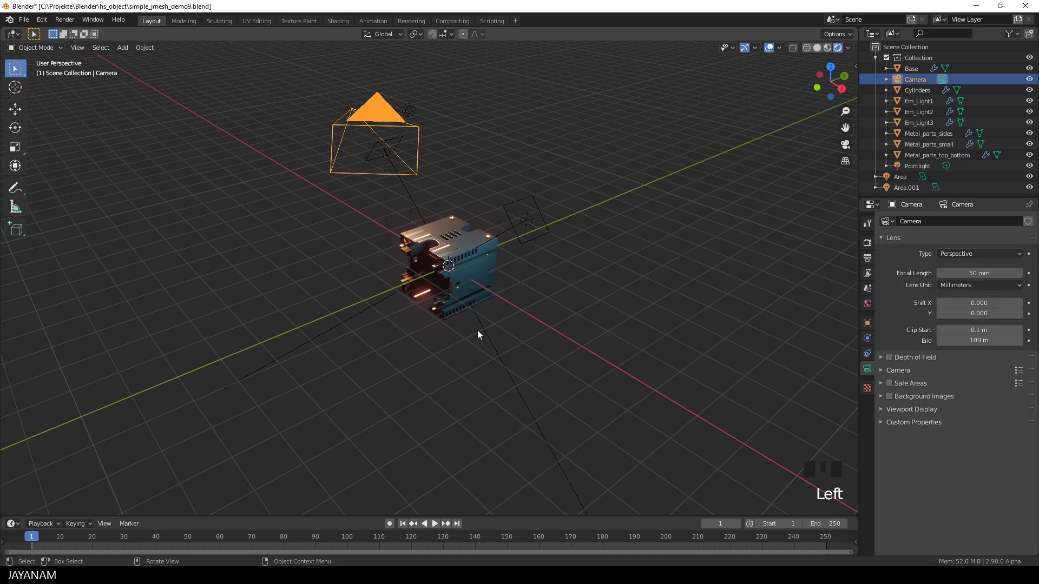
key(KP_0)
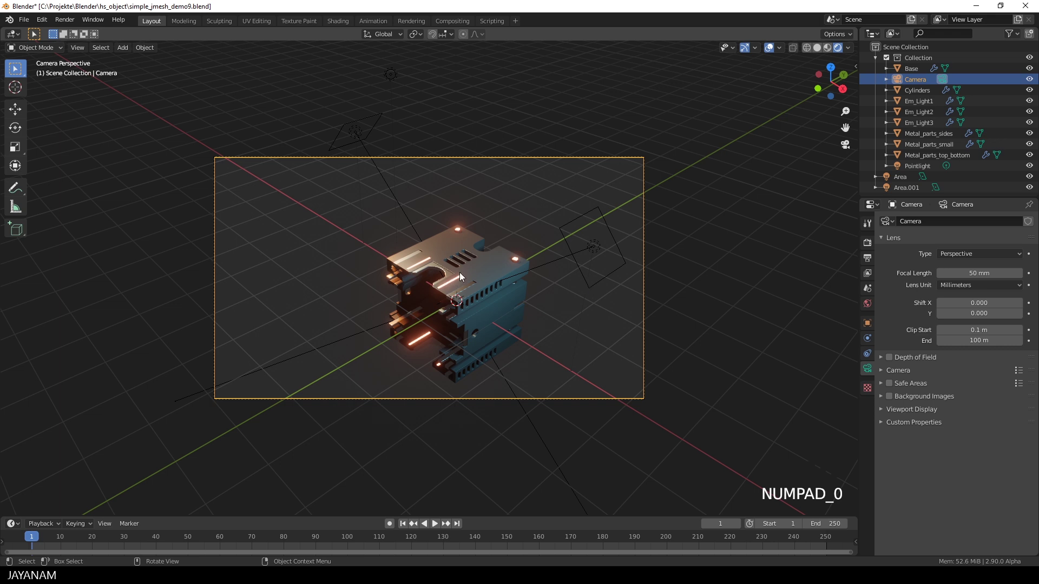
key(g)
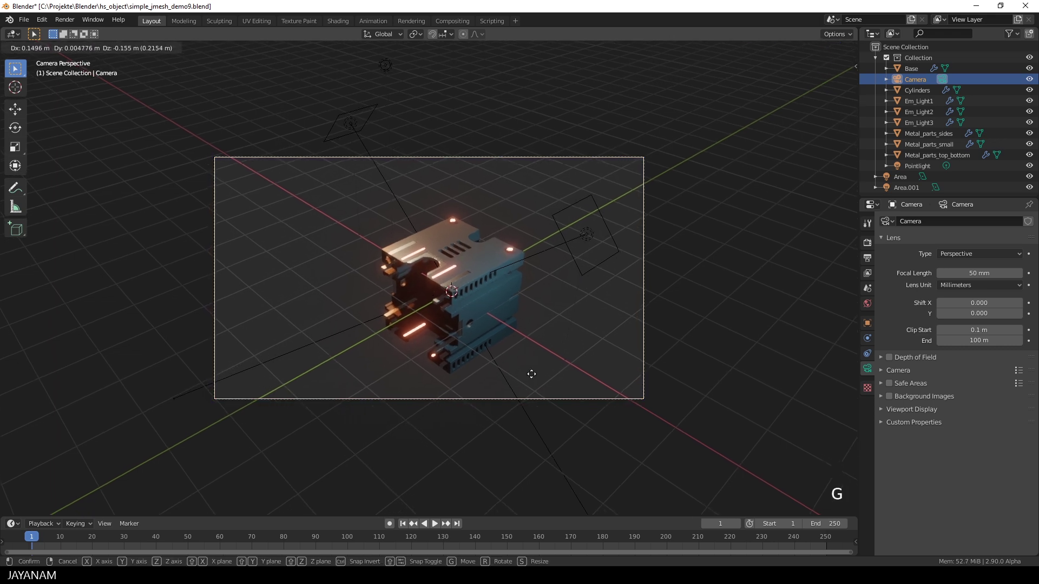
click(503, 315)
key(g)
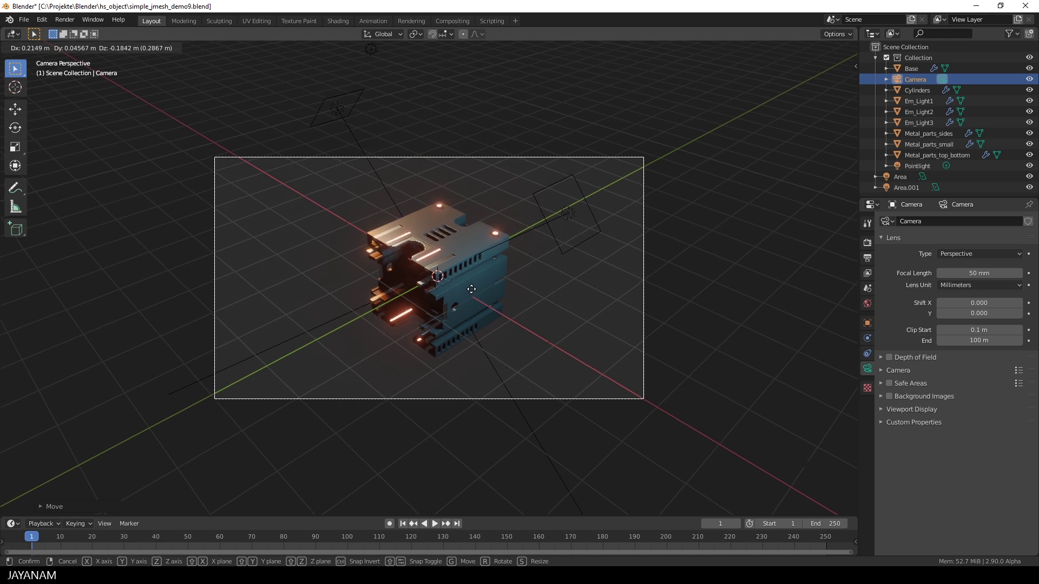
click(471, 290)
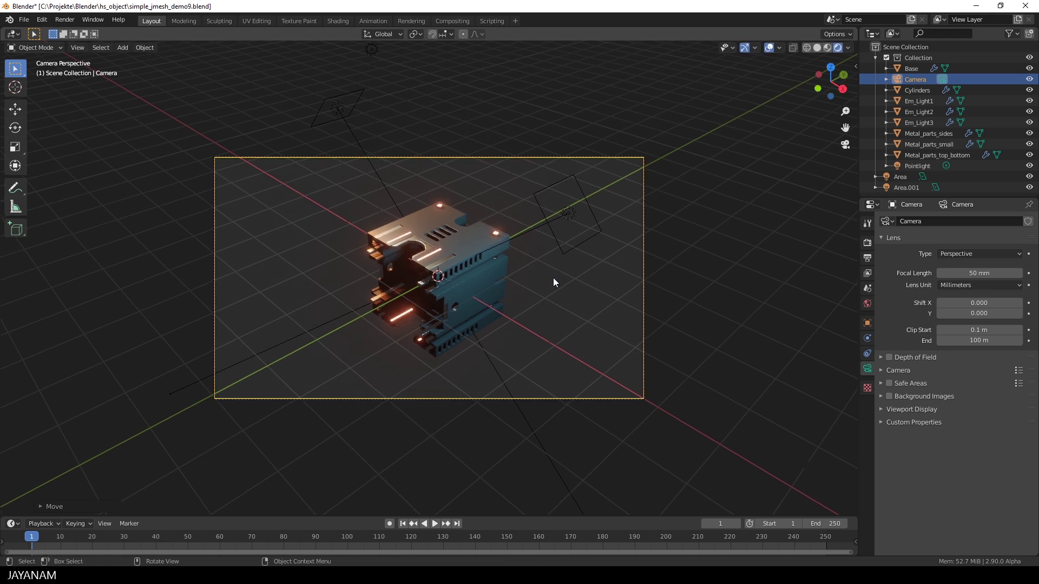
key(g)
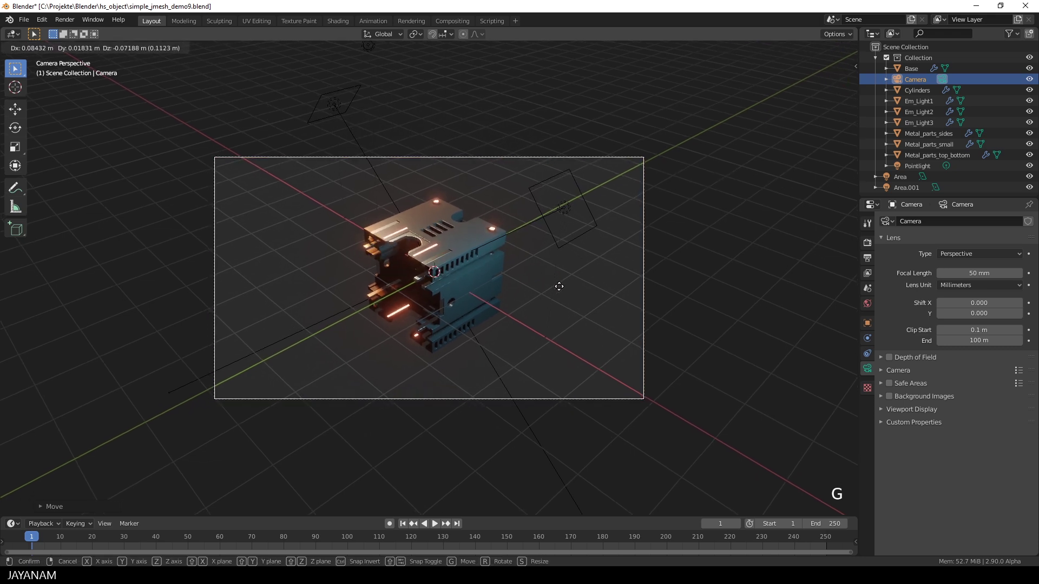
click(557, 288)
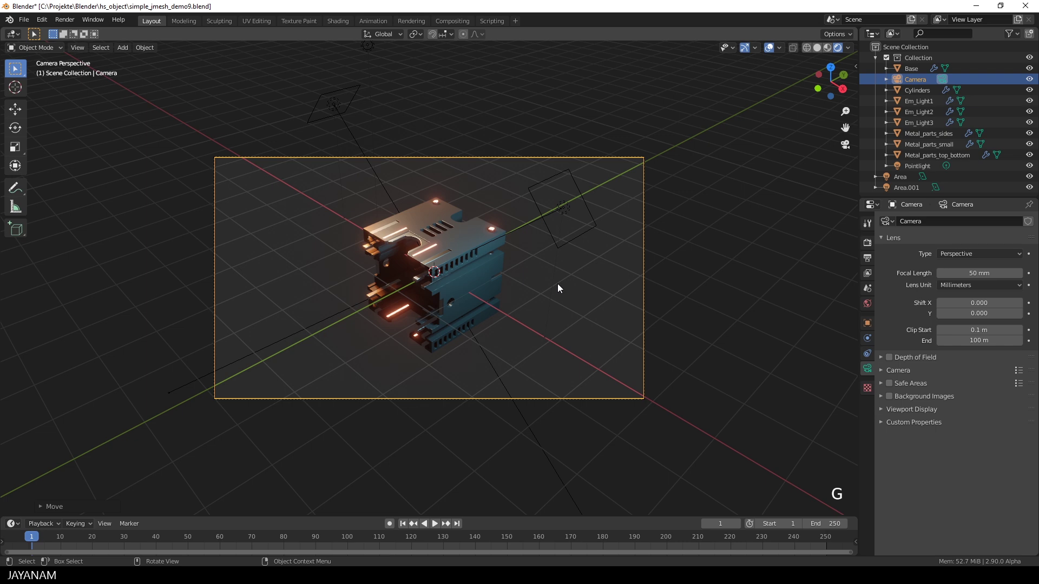
key(F12)
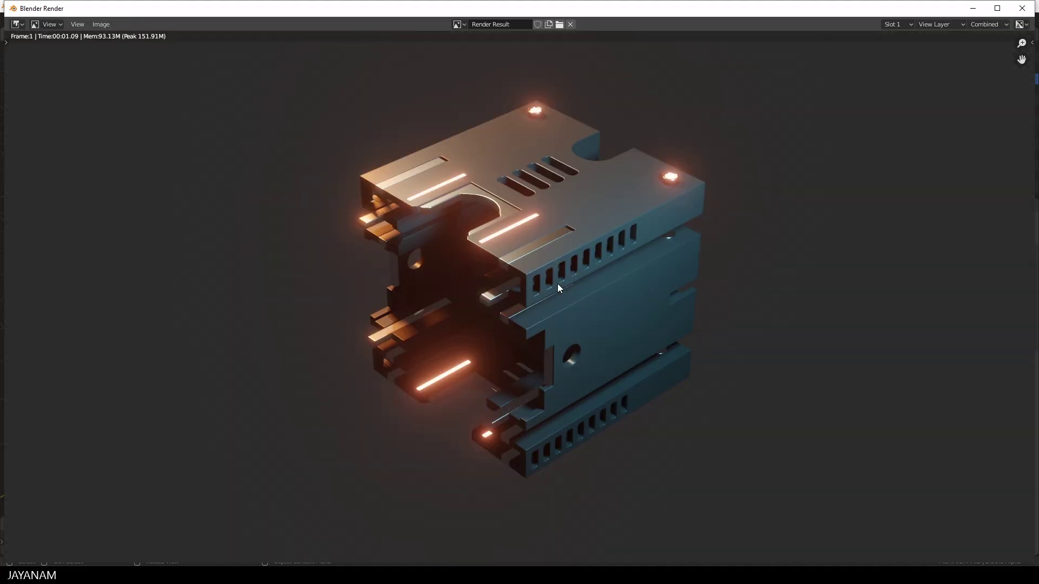
scroll(558, 287, down, 2)
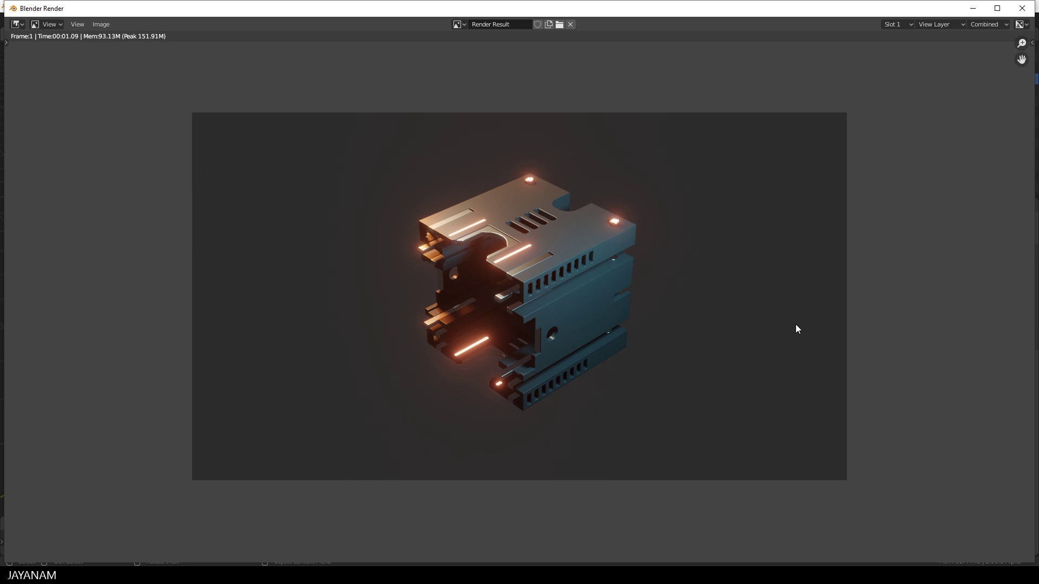
- Close the render, nudge the camera slightly, leave camera view and save simple_jmesh_demo9.blend
key(Escape)
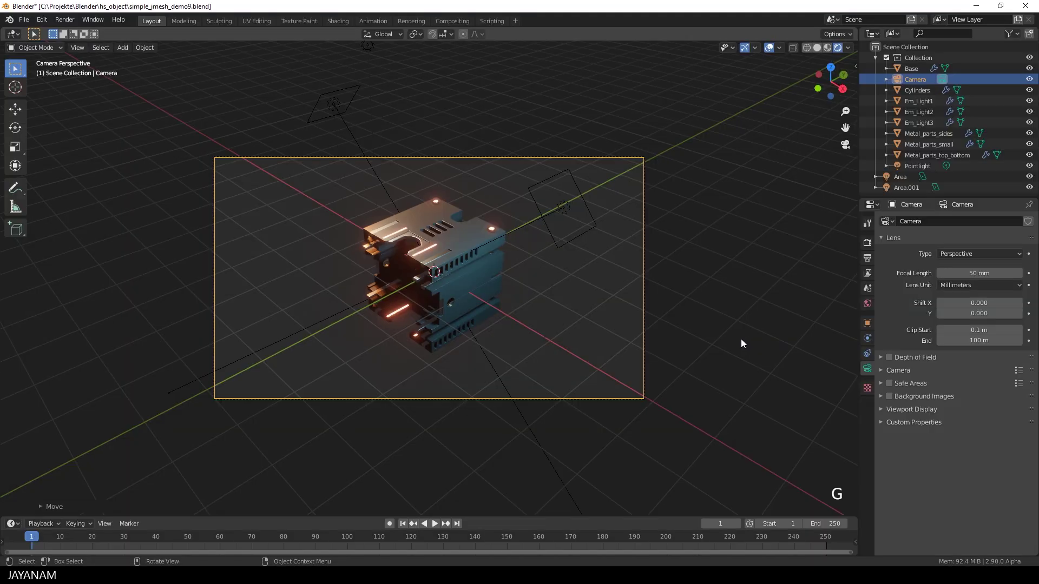
key(g)
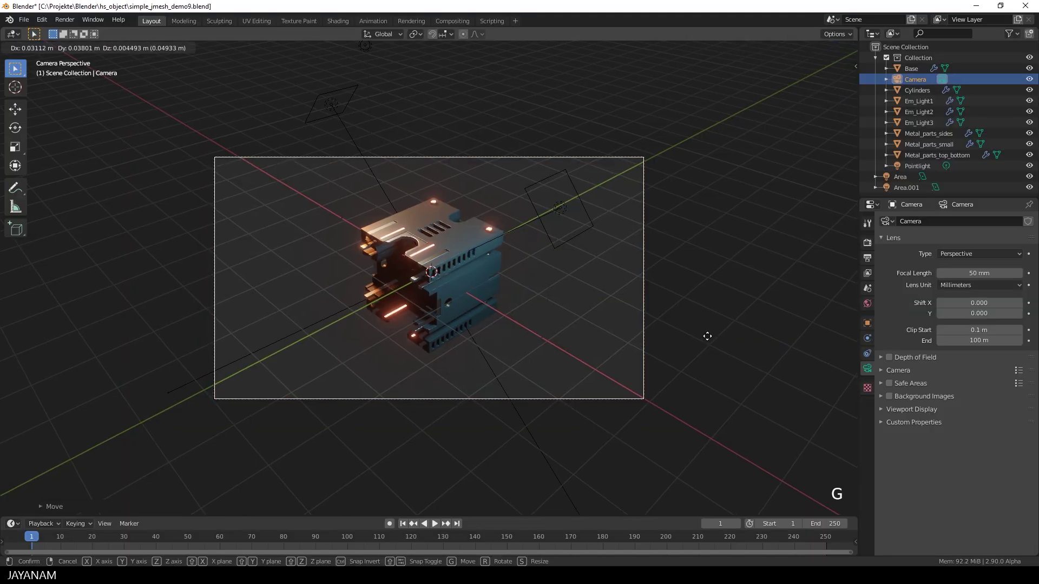
click(707, 336)
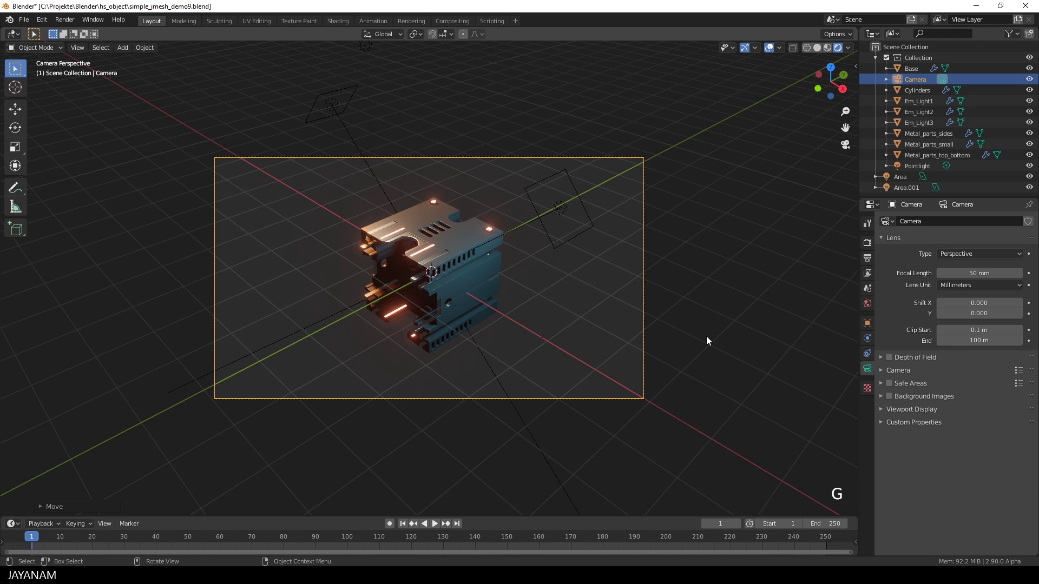
middle_drag(716, 336, 694, 339)
scroll(689, 343, up, 2)
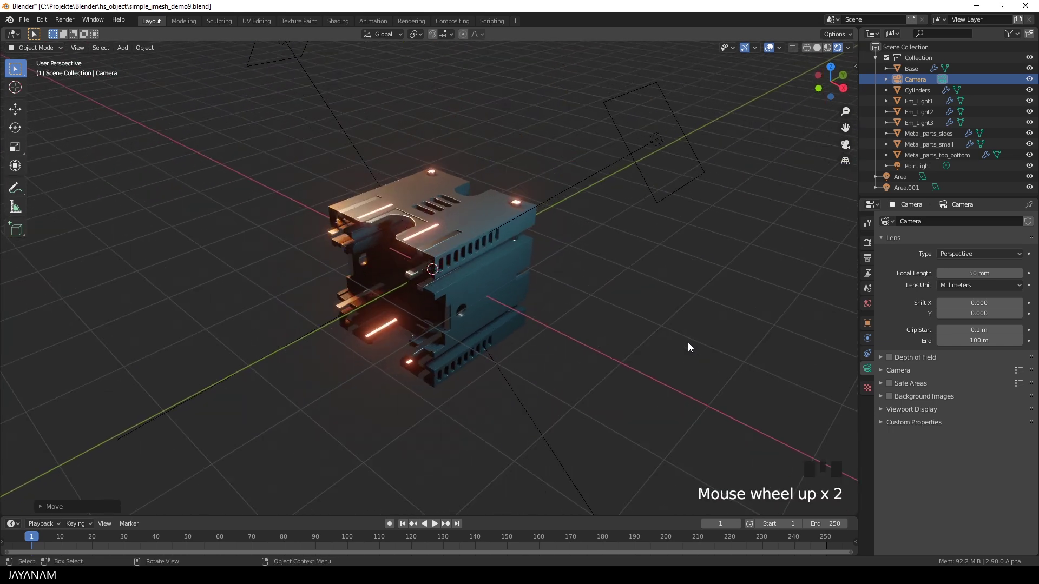
key(ctrl+s)
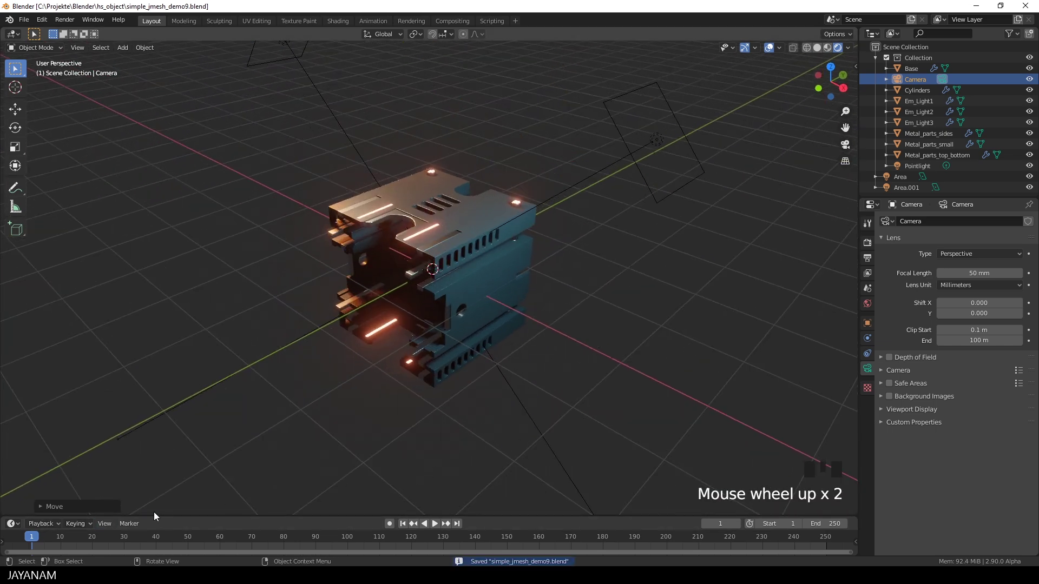
- Enlarge the timeline, show its channel region, and set the End frame to 140
drag(157, 516, 172, 445)
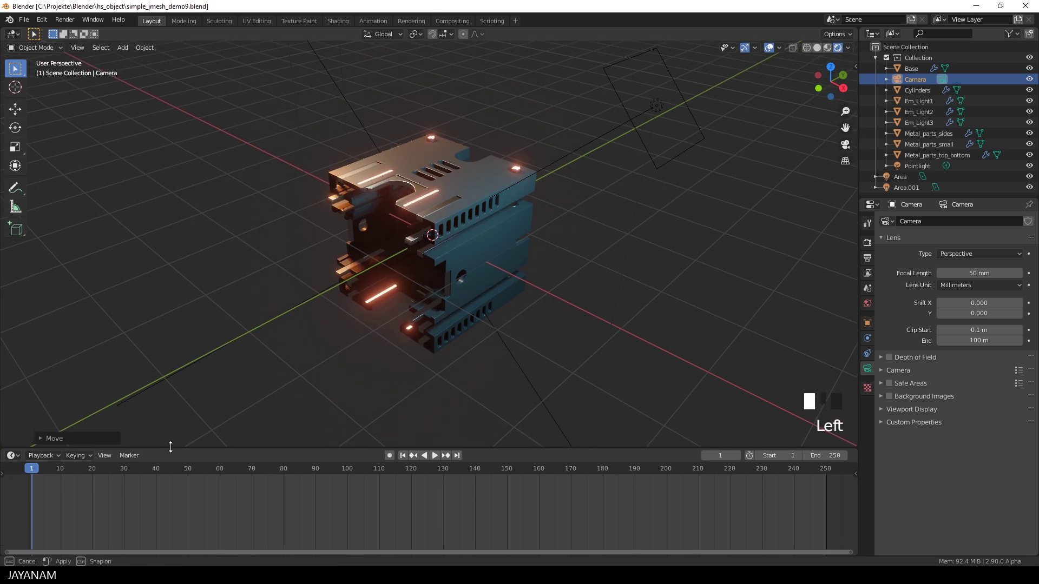
click(2, 473)
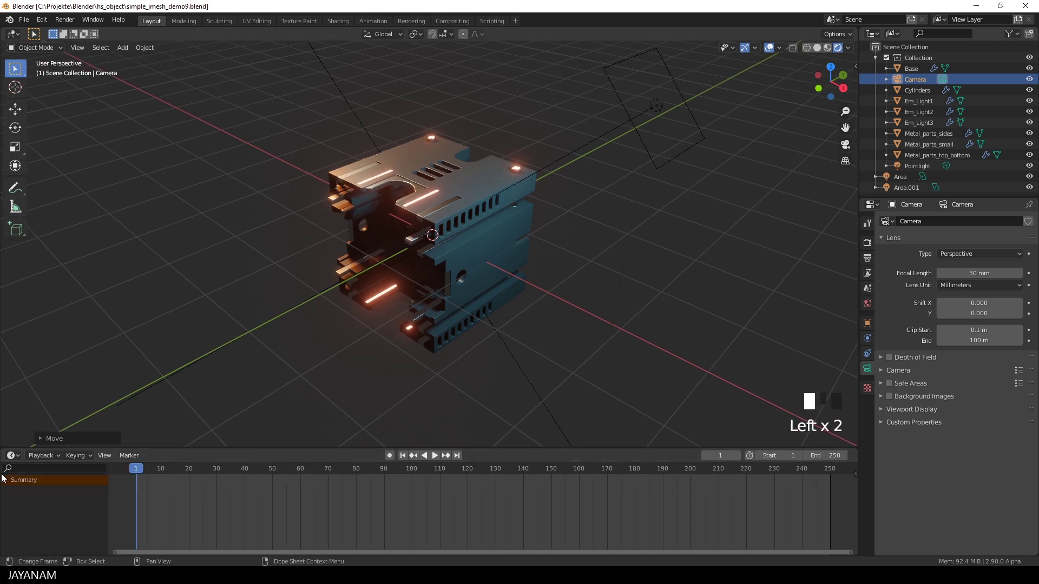
click(832, 453)
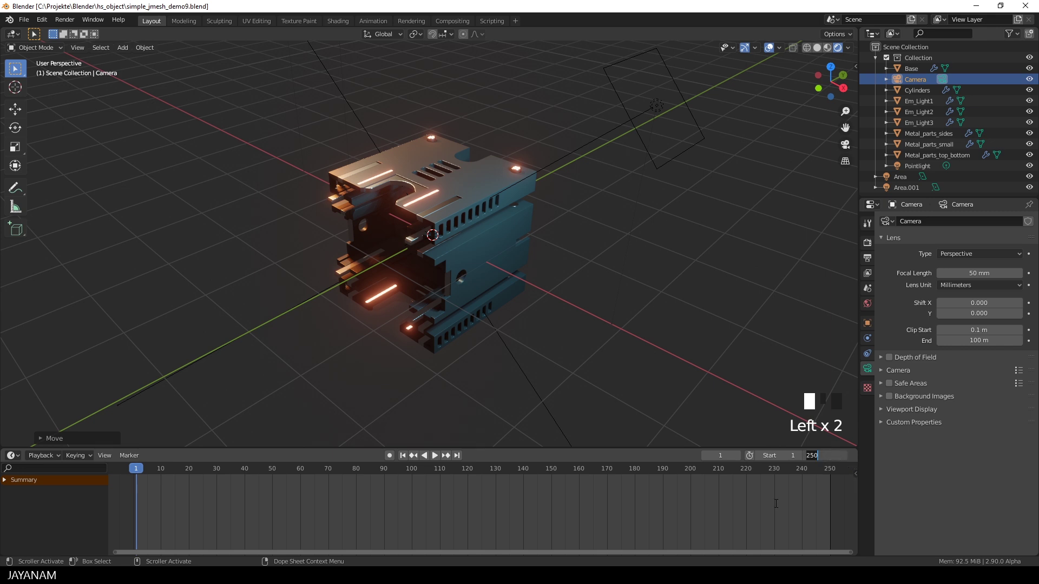
text(140)
key(Return)
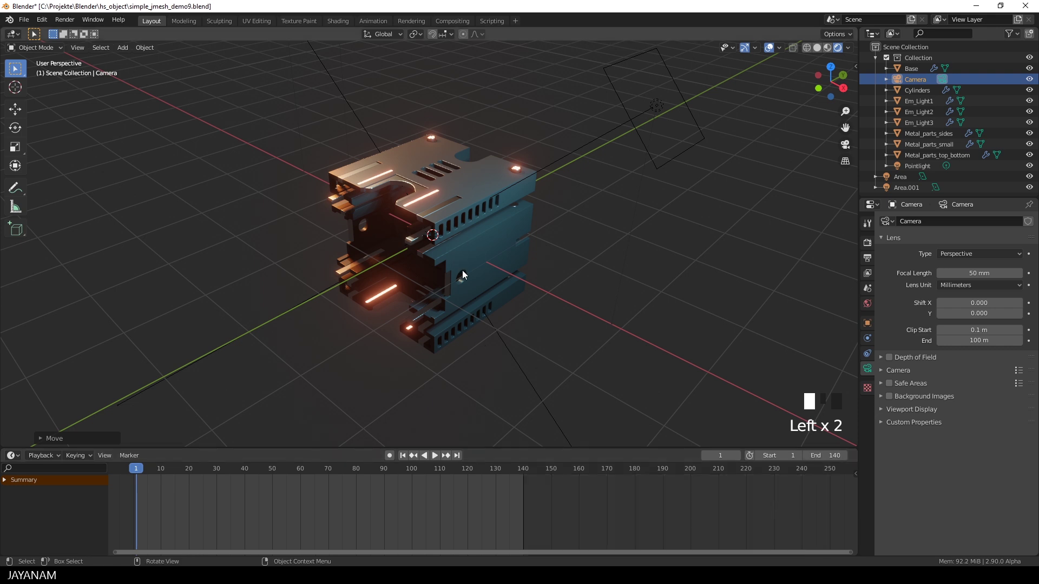
scroll(456, 273, up, 1)
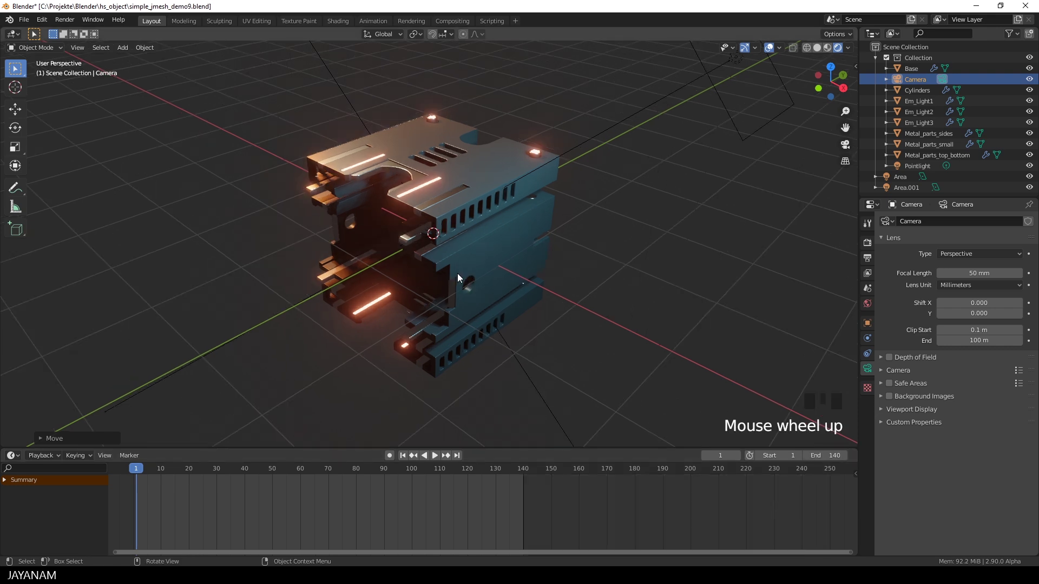
- Select Metal_parts_small and try scaling it along Y, then cancel to keep its size
click(421, 211)
click(422, 211)
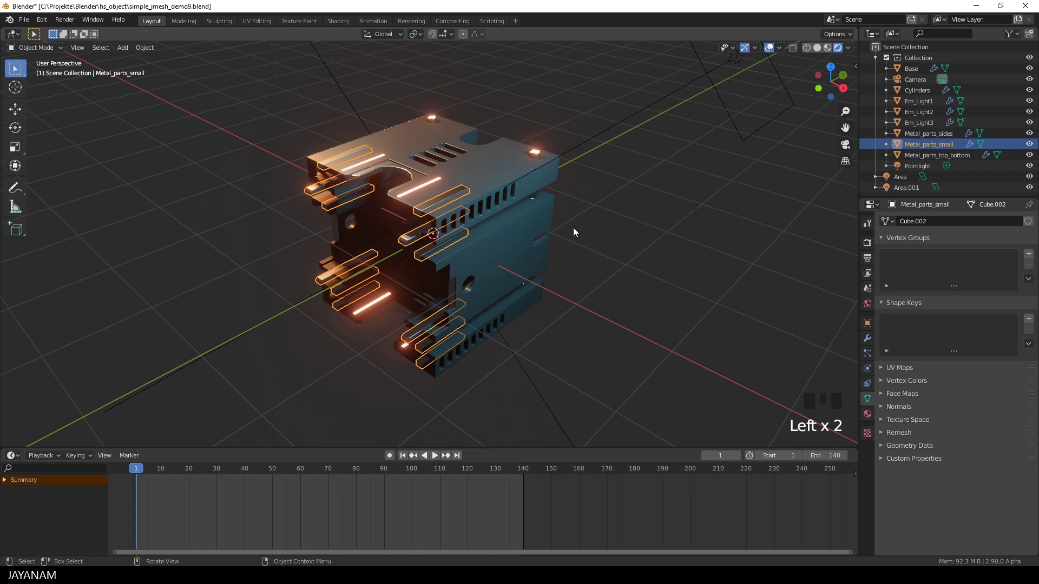
key(s)
key(y)
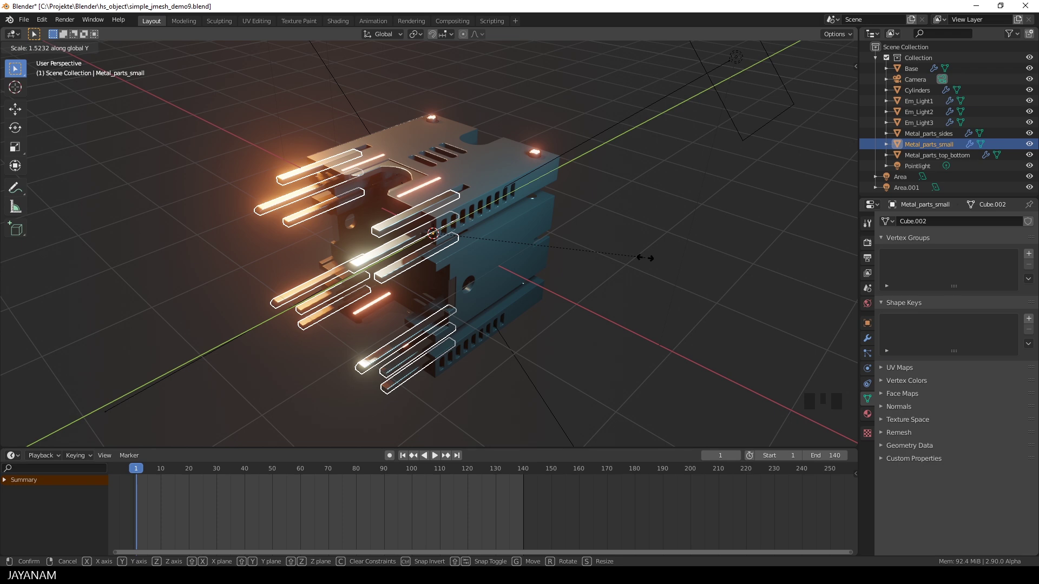
right_click(645, 258)
middle_drag(648, 251, 528, 261)
scroll(485, 274, up, 2)
- Hide the Base shell, switch to Solid shading and select the Metal_parts_small pieces
click(456, 272)
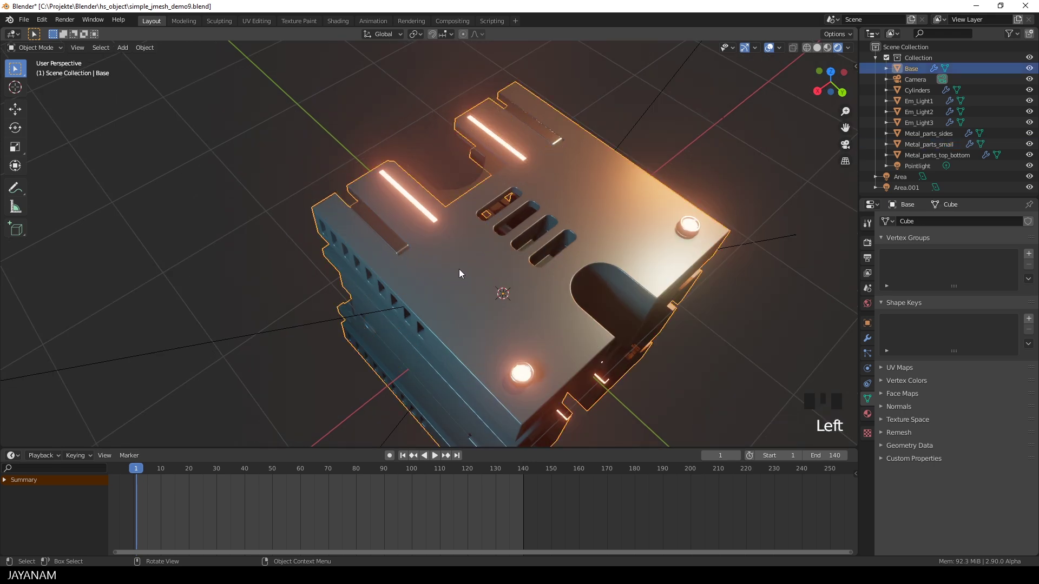
key(h)
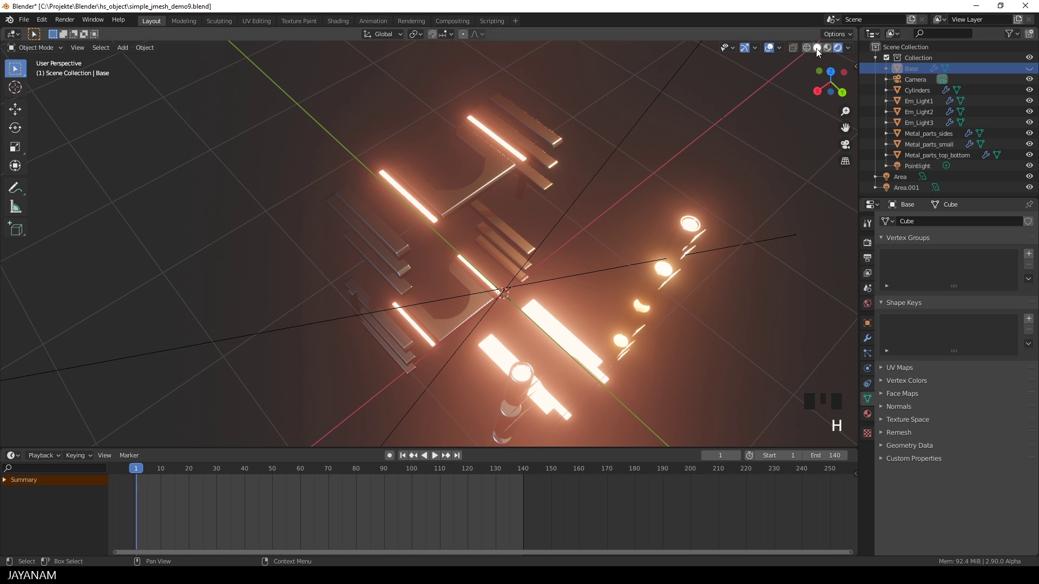
click(817, 48)
middle_drag(703, 159, 606, 176)
scroll(564, 186, up, 2)
click(342, 182)
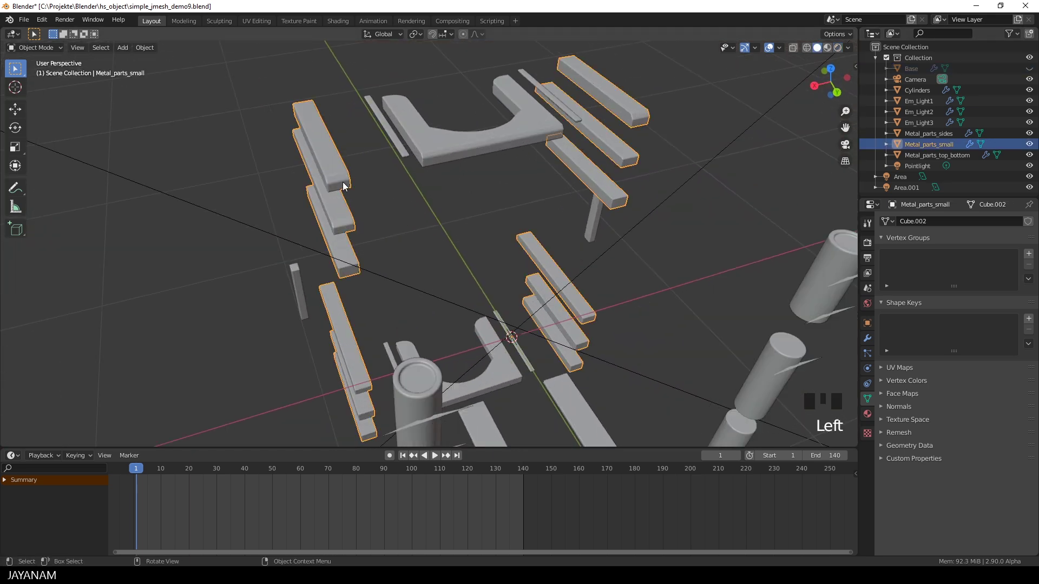
- Snap the 3D cursor to a face of the upper-left metal bar with Cursor to Active
key(Tab)
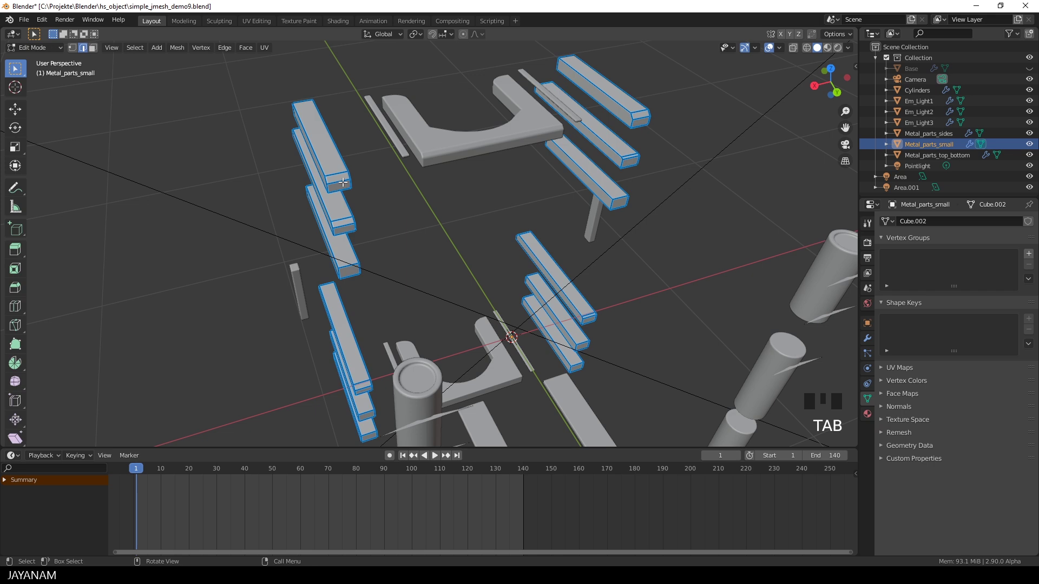
click(93, 48)
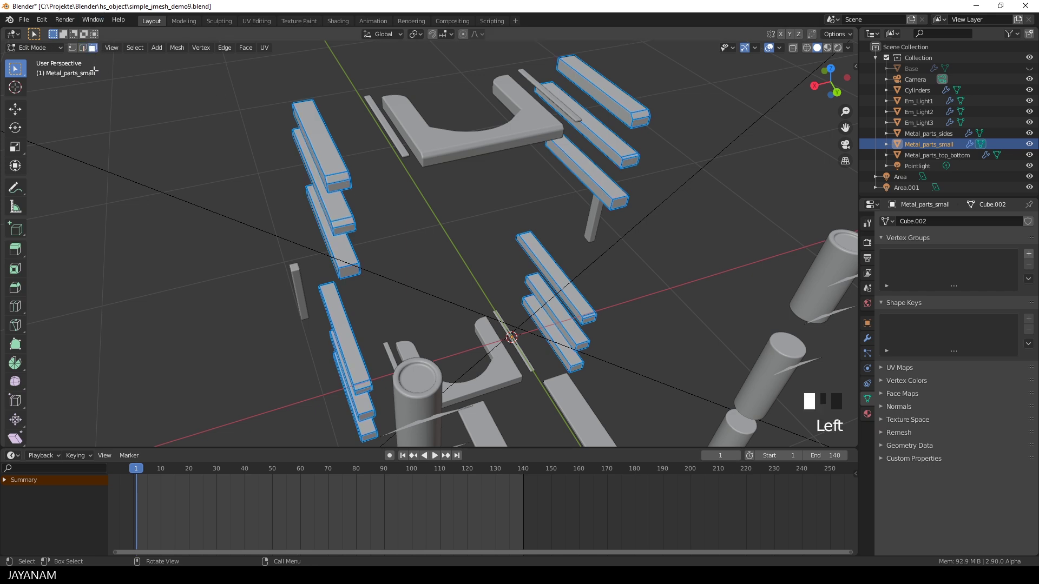
click(339, 185)
key(F3)
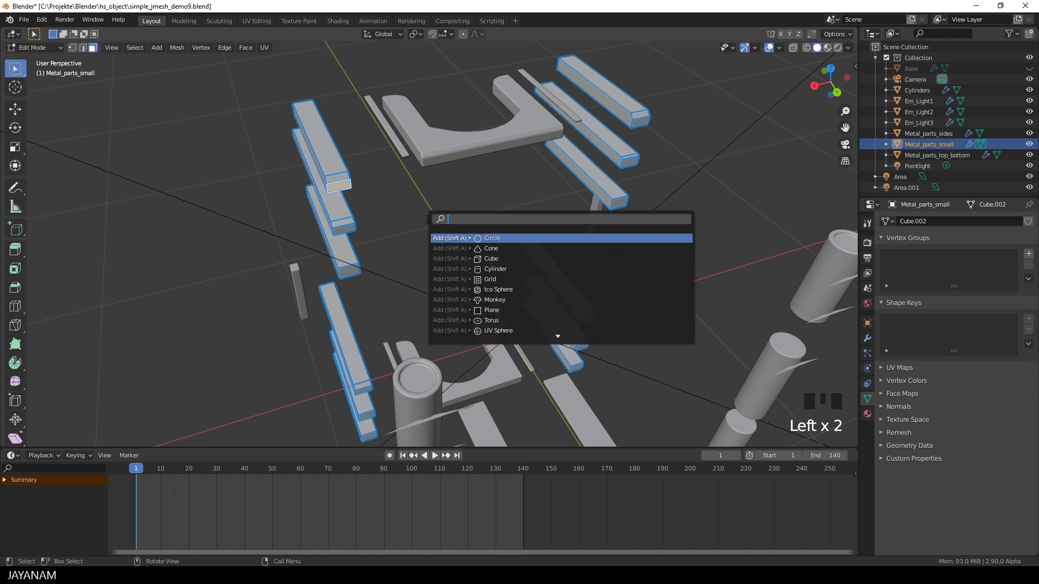
text(cursor to)
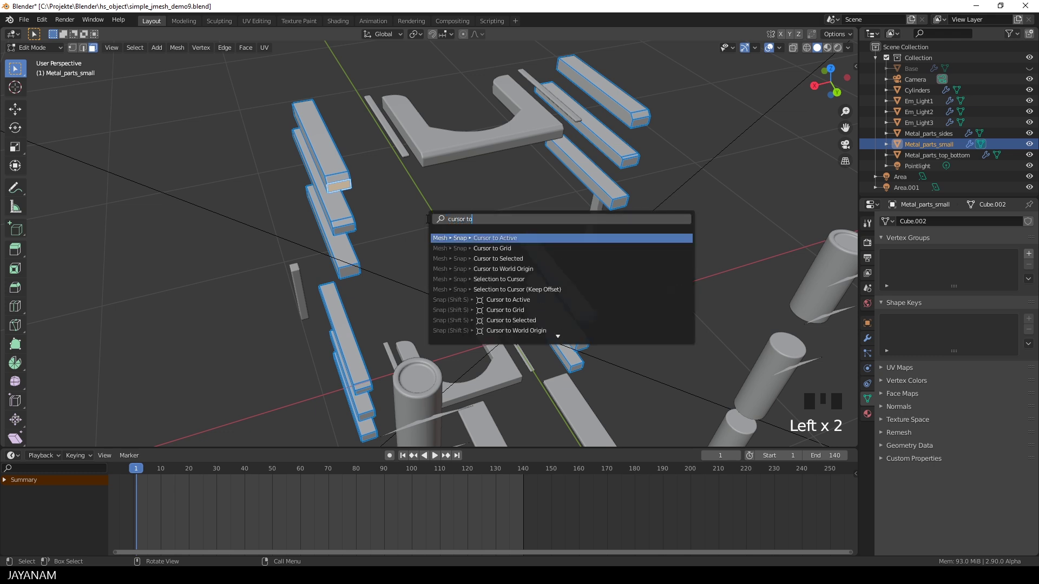
key(Return)
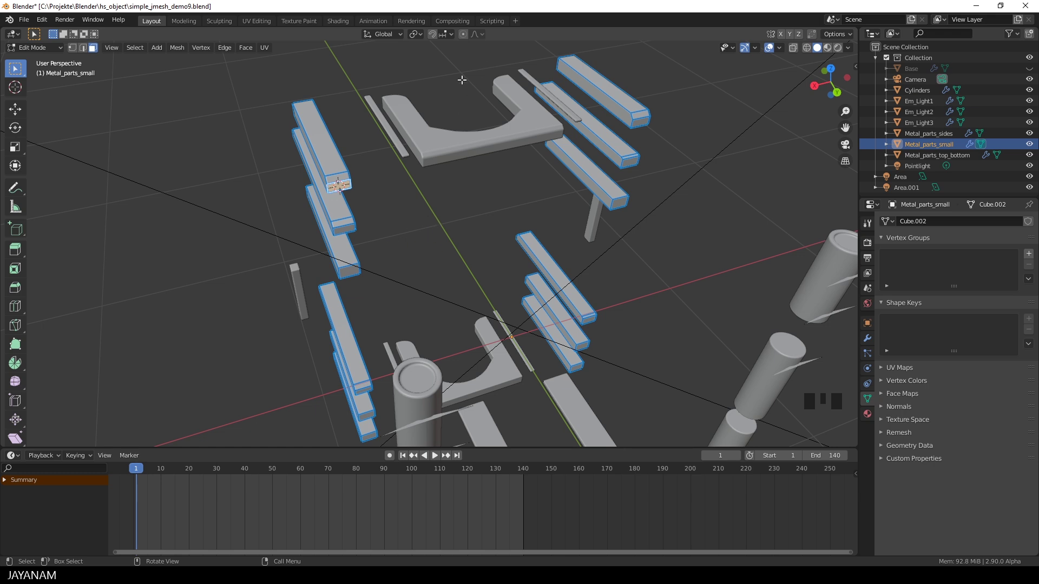
- Set the pivot point to 3D Cursor, return to Object Mode and trial a Y-axis scale
click(418, 34)
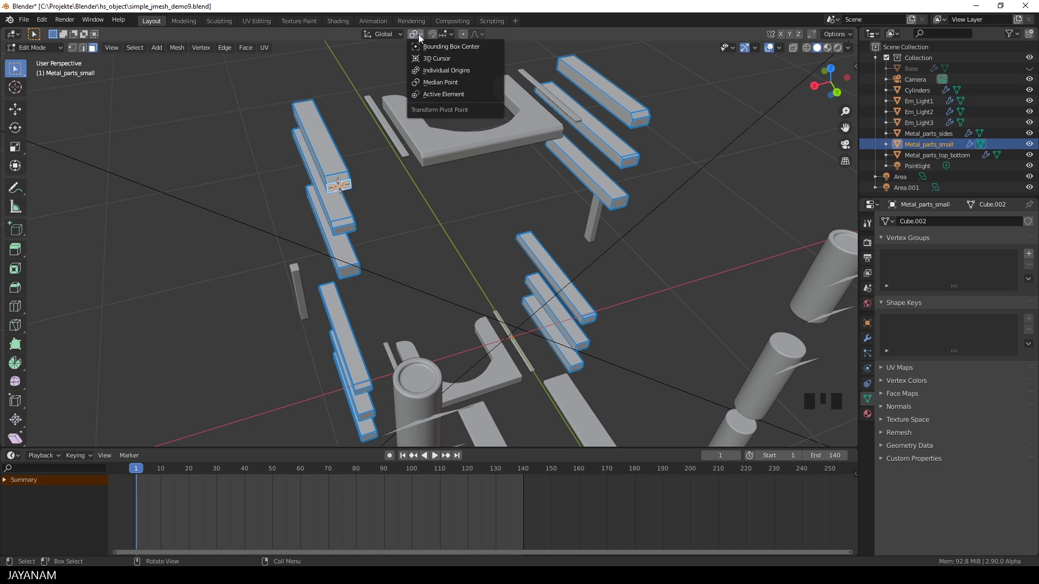
click(424, 58)
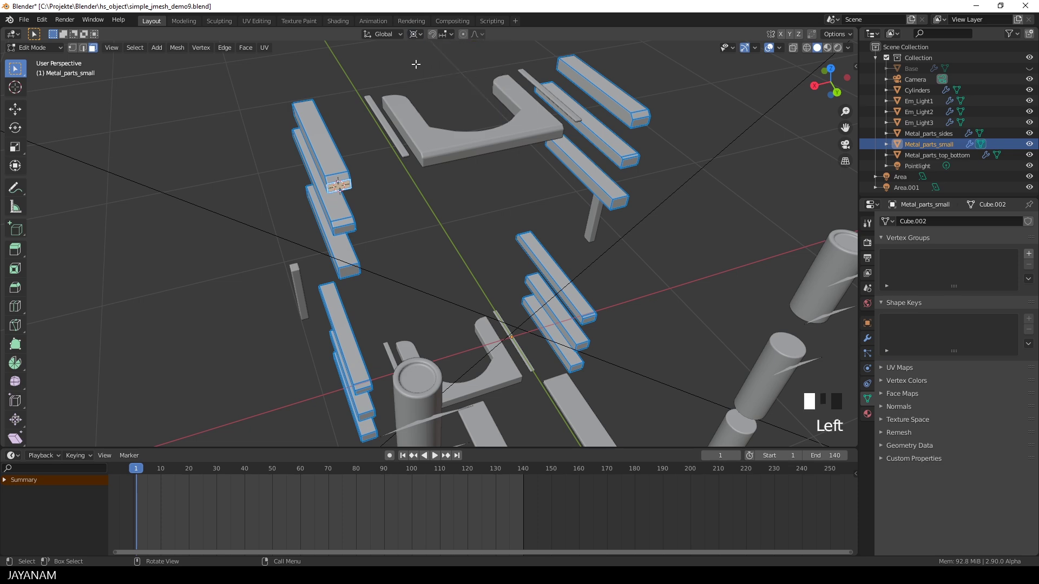
middle_drag(383, 252, 545, 253)
scroll(562, 253, down, 2)
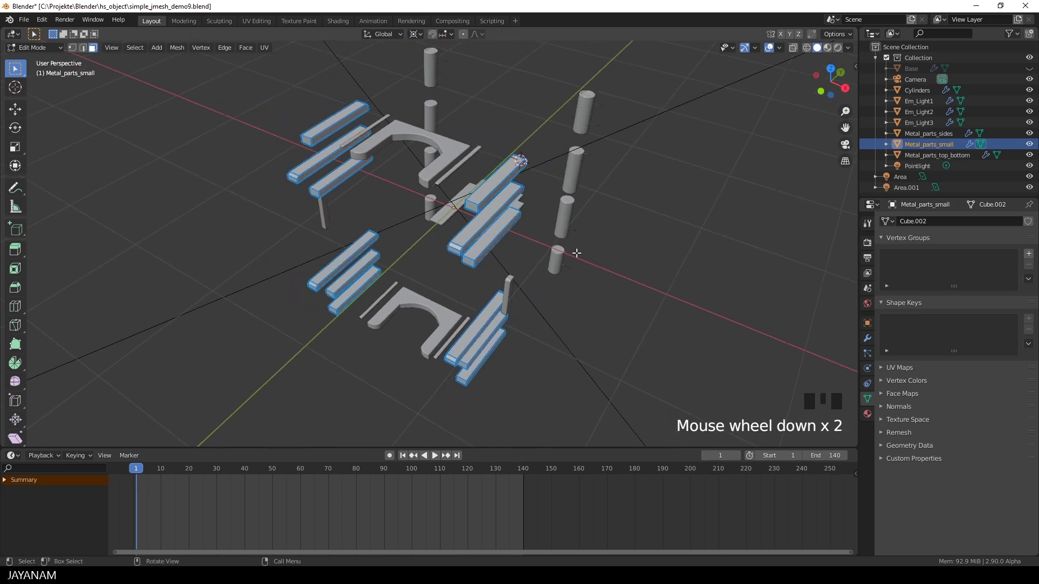
key(Tab)
key(s)
key(y)
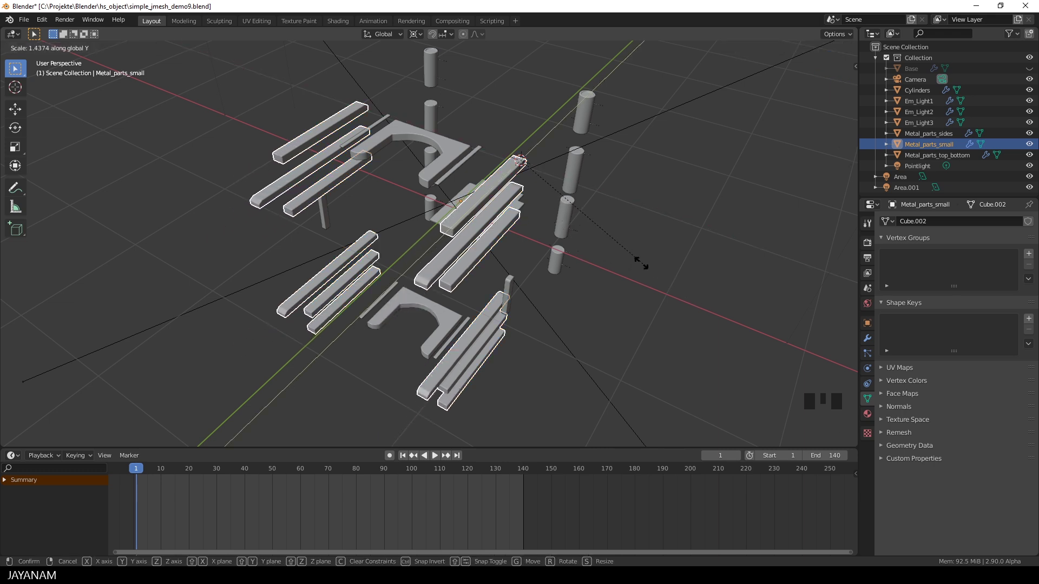
right_click(675, 280)
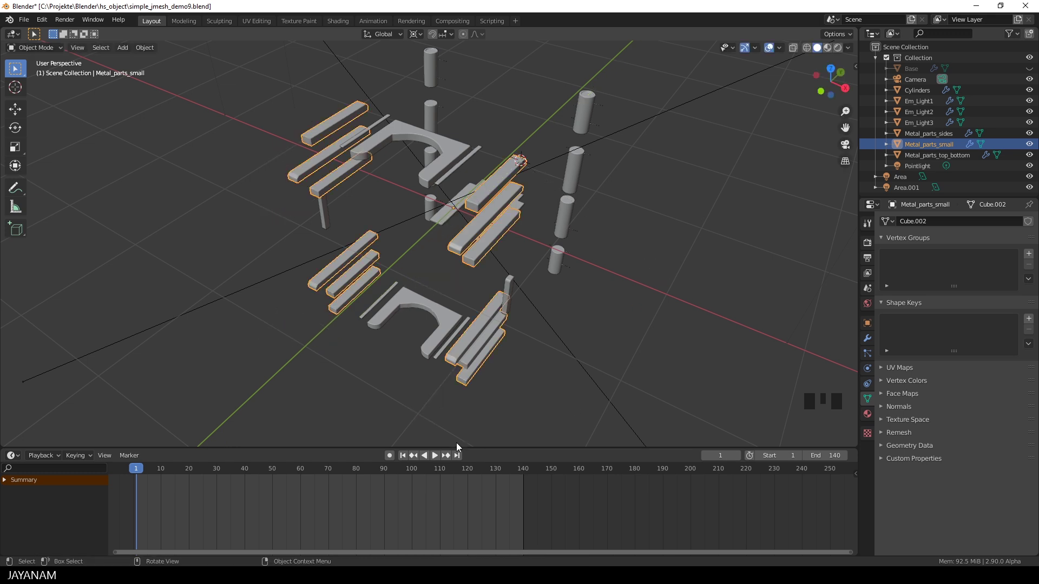
- With Auto Keying on, key the small parts' size at frame 1 and stretch them along Y at frame 40
click(390, 455)
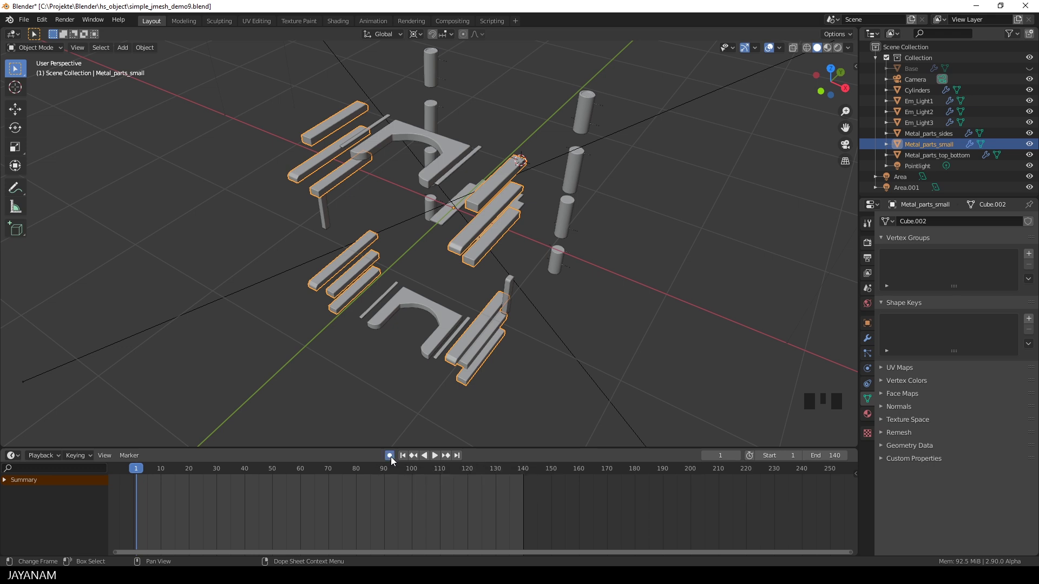
key(s)
click(568, 380)
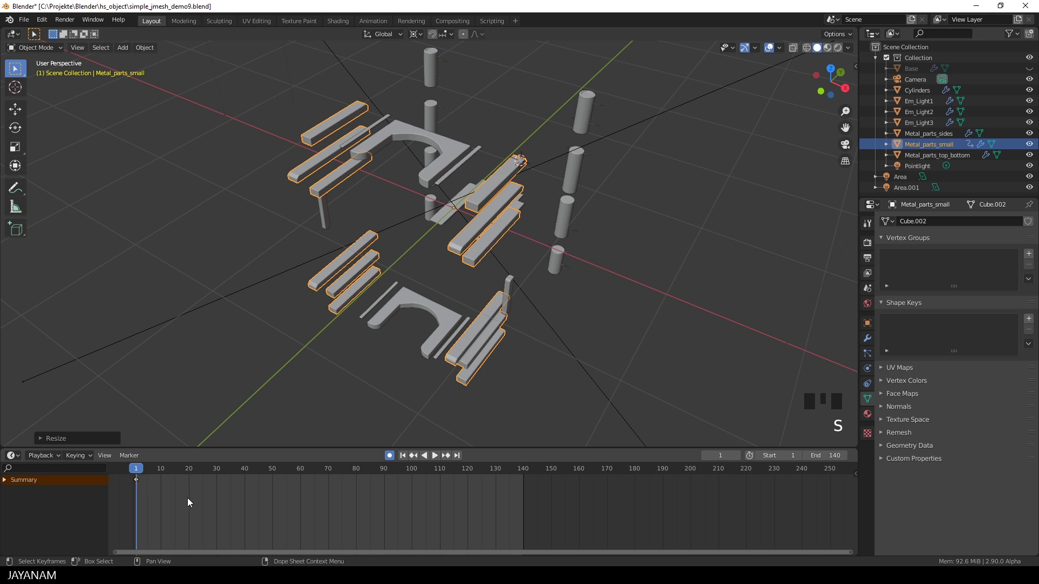
middle_drag(648, 226, 629, 253)
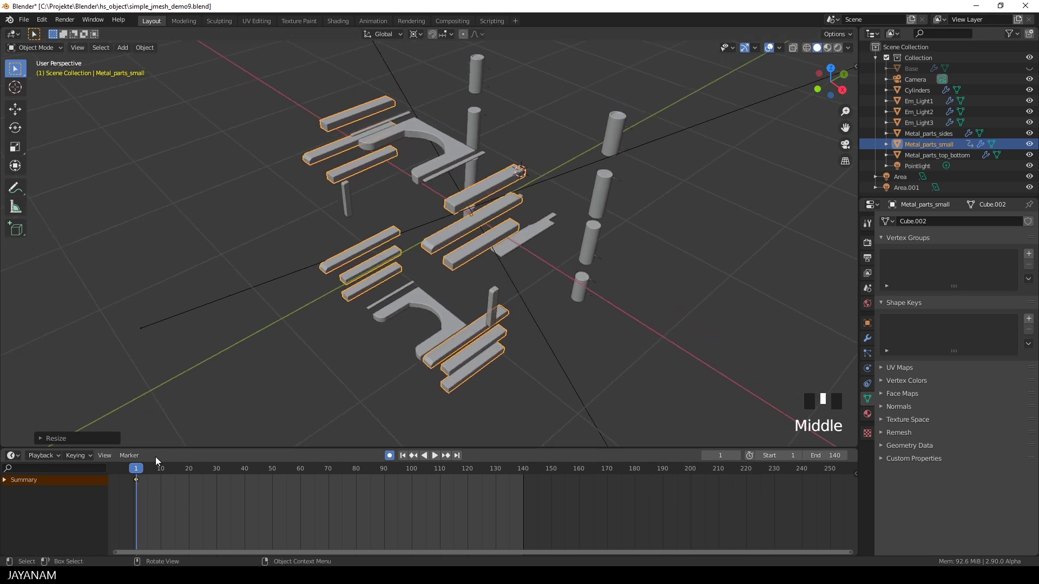
drag(145, 467, 245, 470)
key(s)
key(y)
click(764, 295)
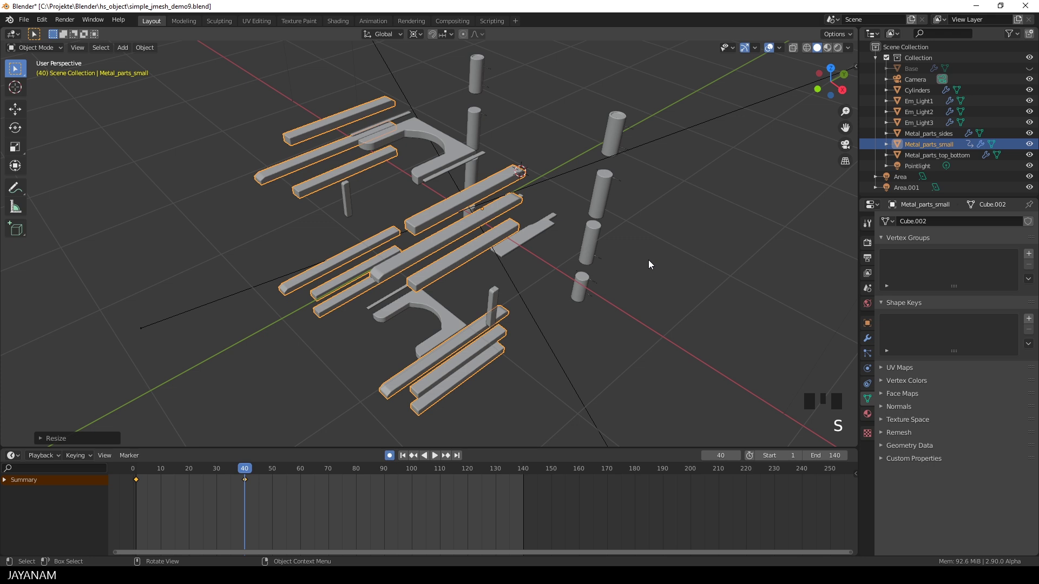
- Shrink the bars along Y at frame 92 and select the frame 1 keyframe
drag(245, 469, 390, 472)
key(s)
key(y)
click(560, 250)
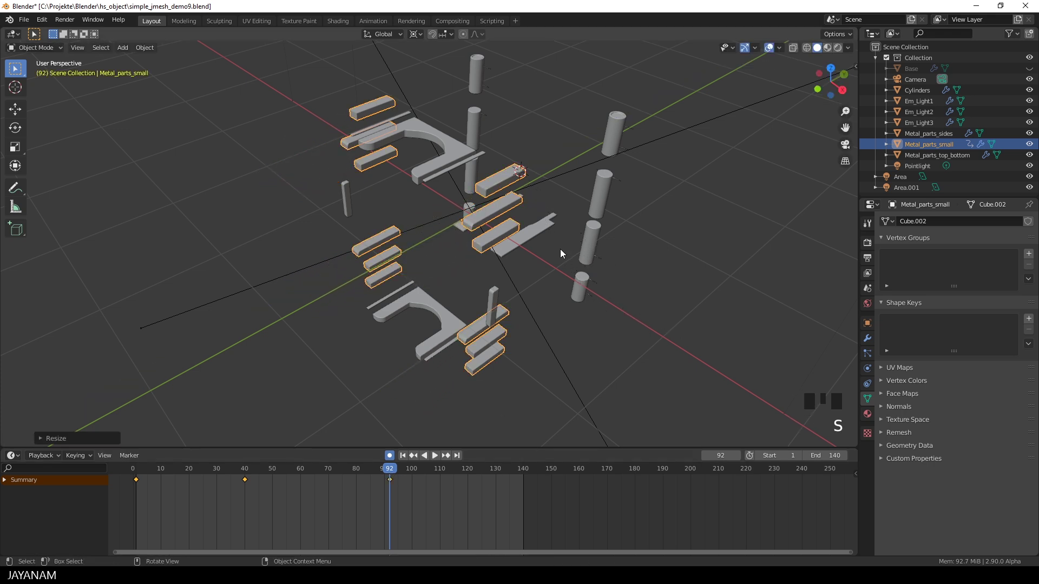
click(135, 479)
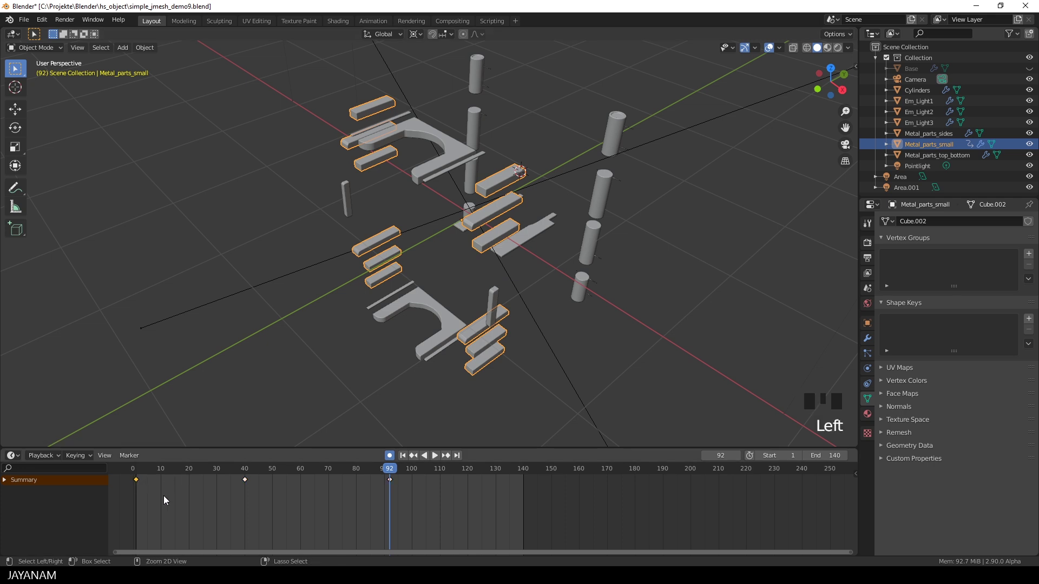
- Paste the frame 1 scale keyframe at frame 140, preview it and turn off Auto Keying
drag(404, 469, 523, 466)
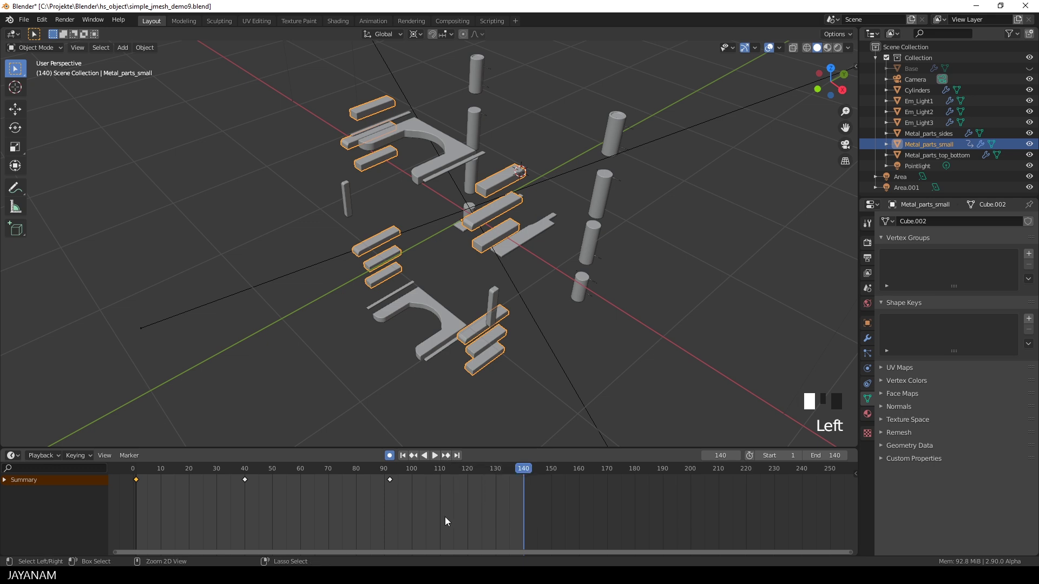
key(ctrl+v)
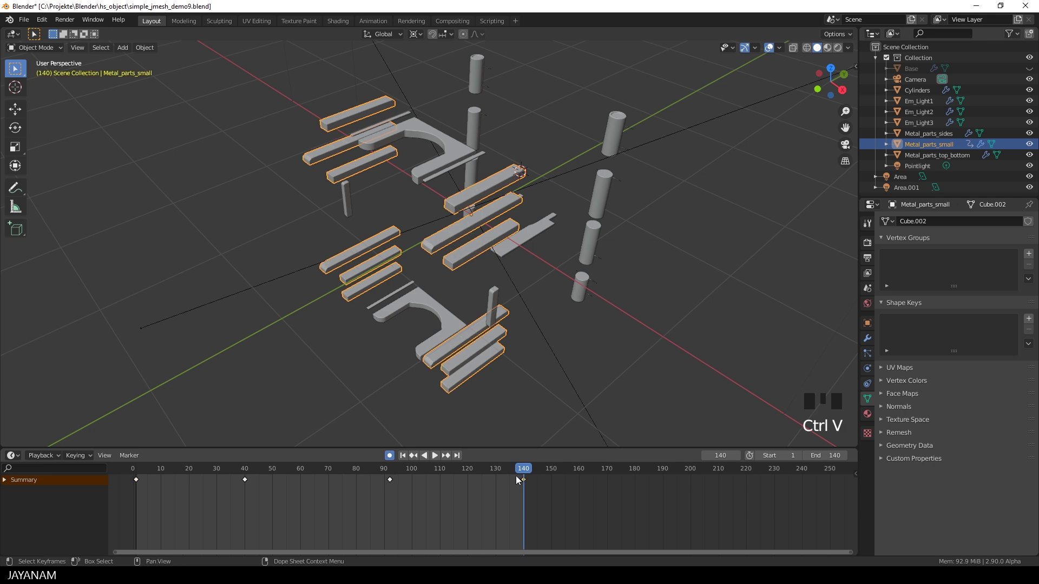
drag(520, 468, 137, 480)
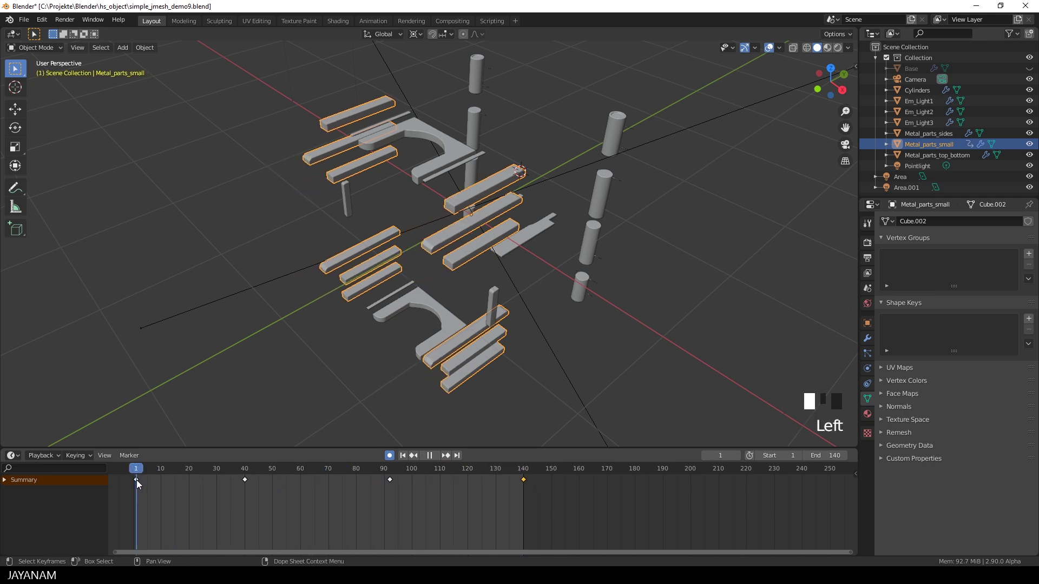
click(391, 456)
mouse_move(128, 465)
mouse_down()
mouse_move(465, 479)
mouse_move(135, 476)
mouse_up()
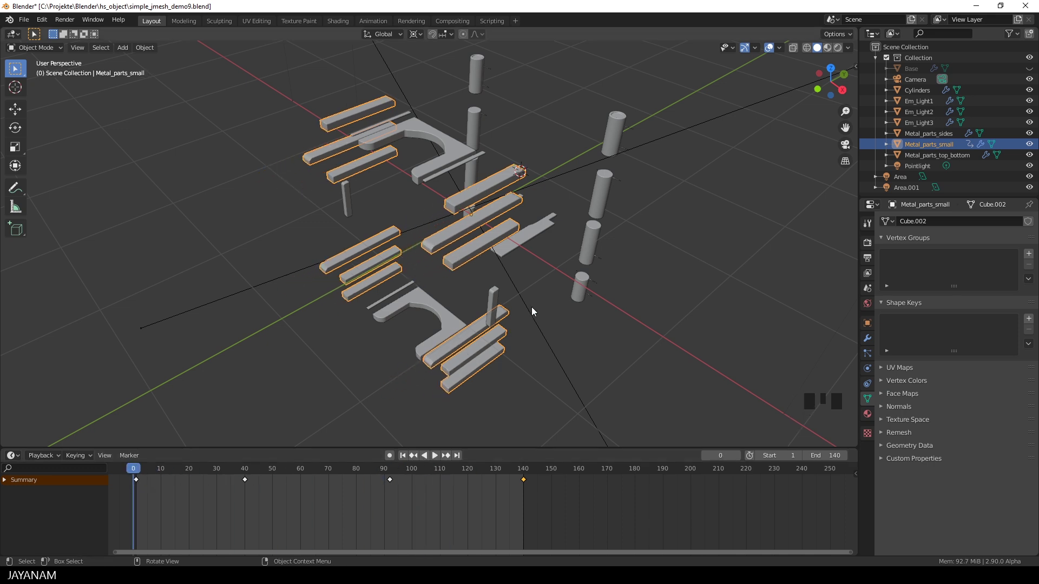
- Unhide all the housing parts with Alt+H and preview the assembled model
key(alt+h)
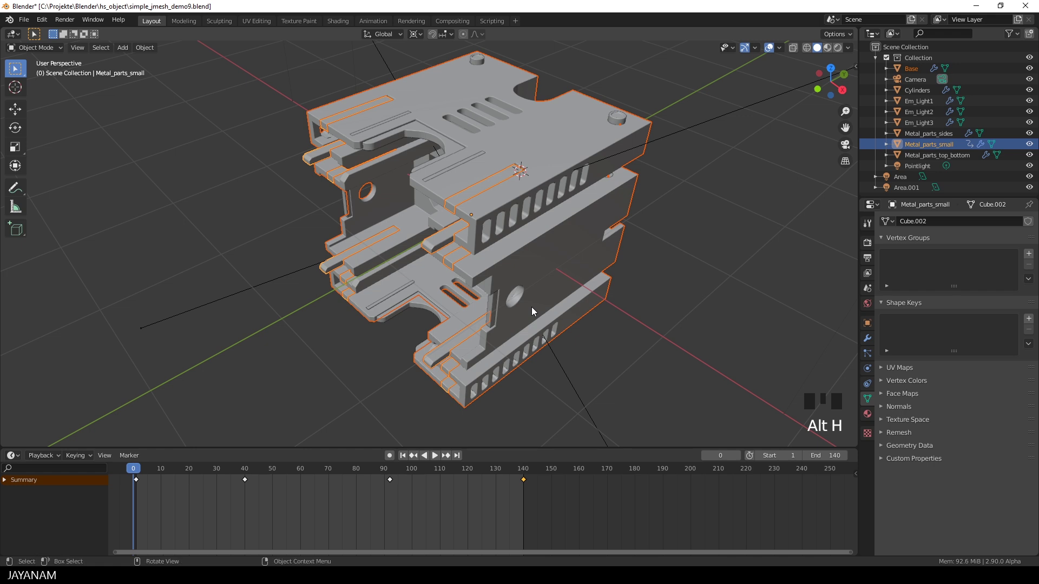
mouse_move(136, 472)
mouse_down()
mouse_move(389, 483)
mouse_move(139, 478)
mouse_up()
middle_drag(507, 320, 449, 300)
scroll(452, 300, up, 2)
- Hide Base and snap the 3D cursor to the front face of the top plate
click(495, 225)
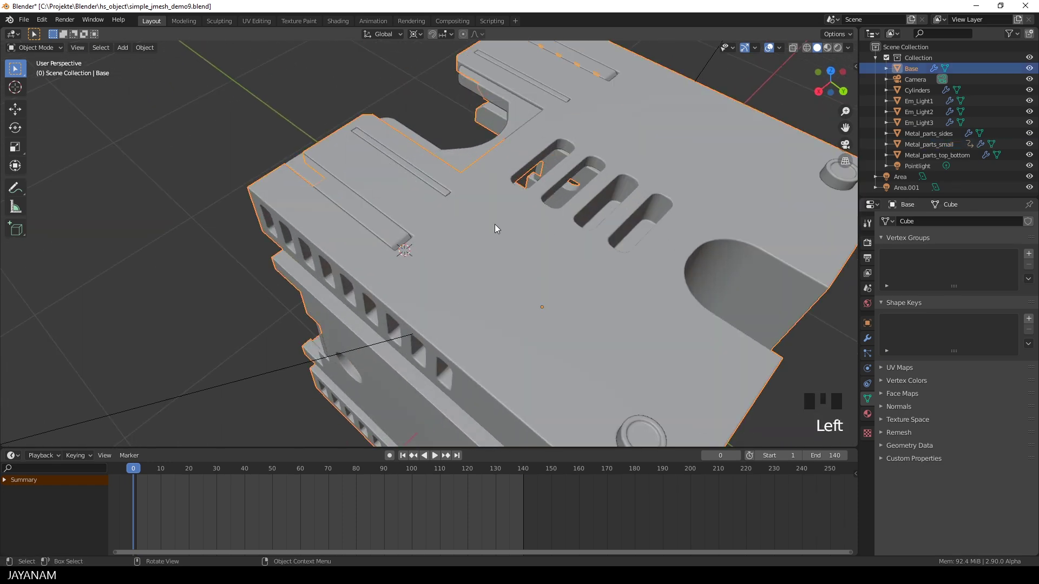
key(h)
click(470, 166)
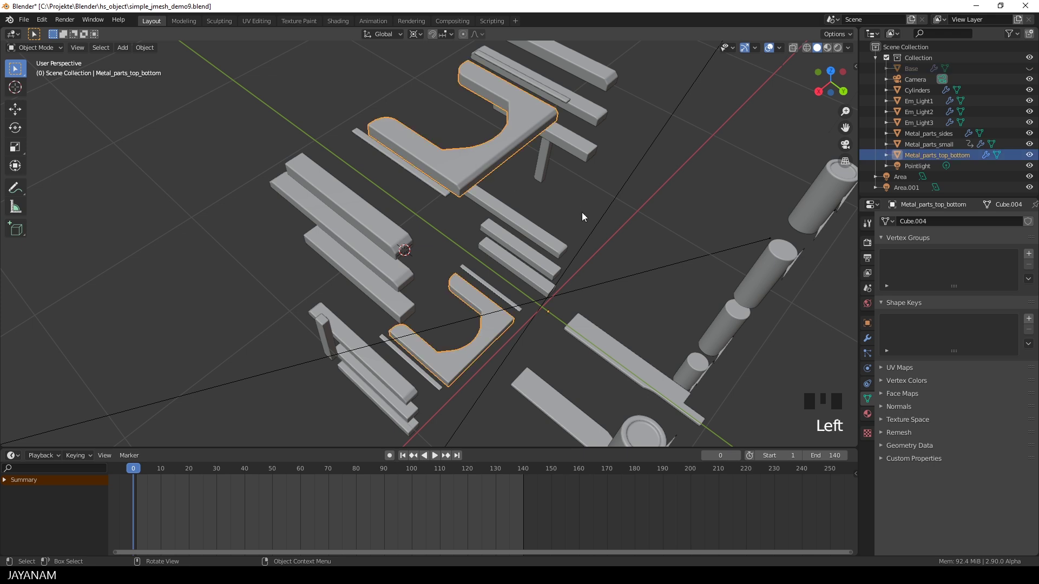
key(Tab)
middle_drag(579, 223, 498, 152)
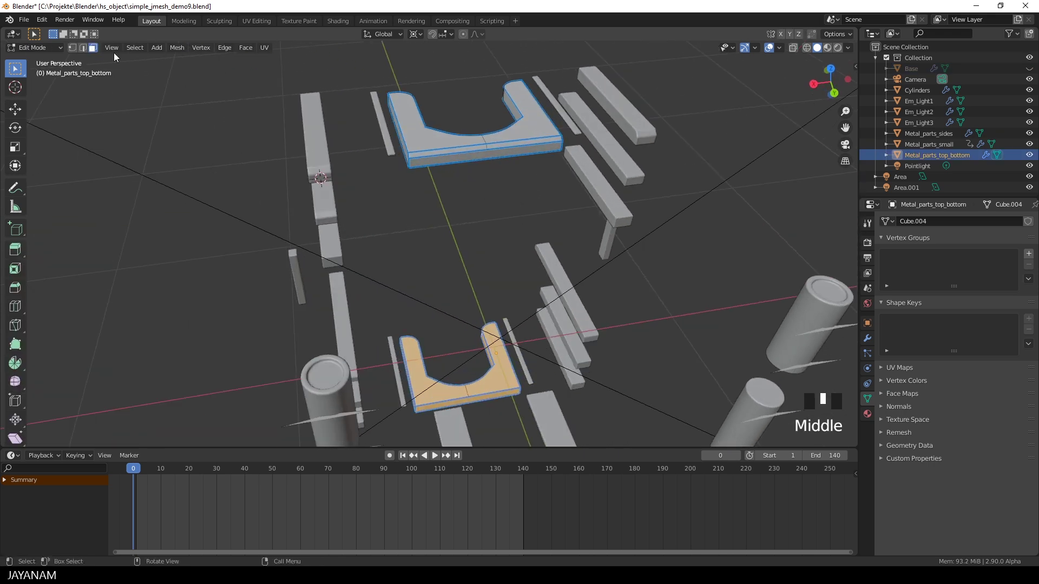
click(499, 152)
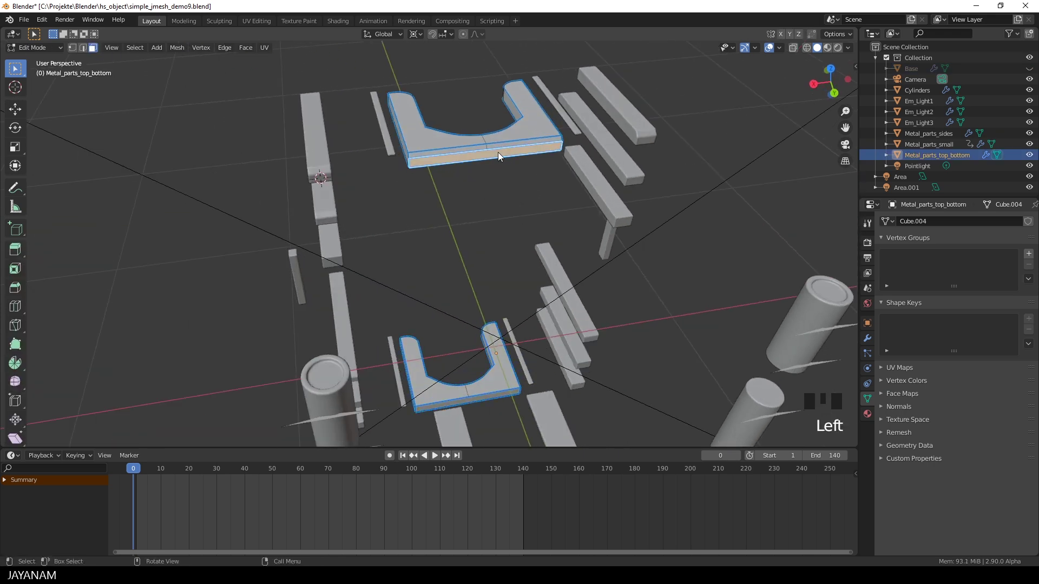
key(F3)
key(Return)
key(Tab)
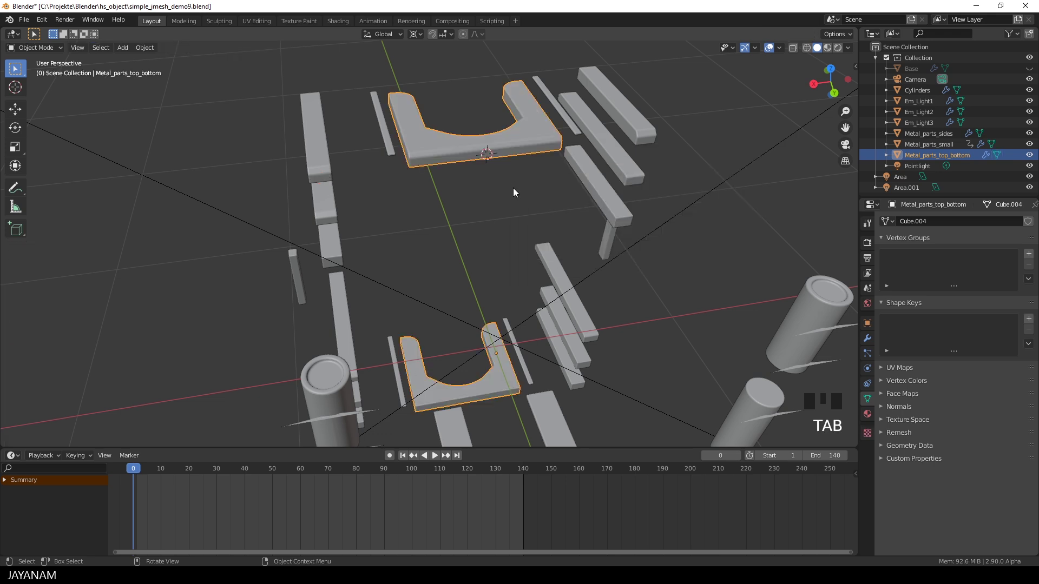
- Unhide Base, select Metal_parts_top_bottom and key its starting size at frame 0 with Auto Keying
key(alt+h)
scroll(313, 134, down, 1)
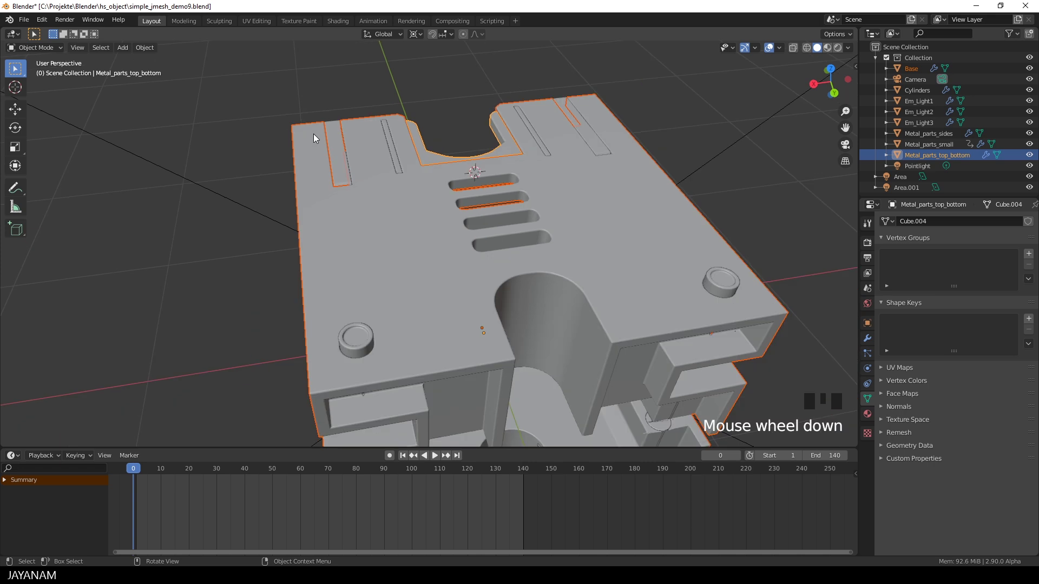
scroll(293, 168, down, 2)
middle_drag(293, 168, 436, 196)
scroll(438, 192, up, 2)
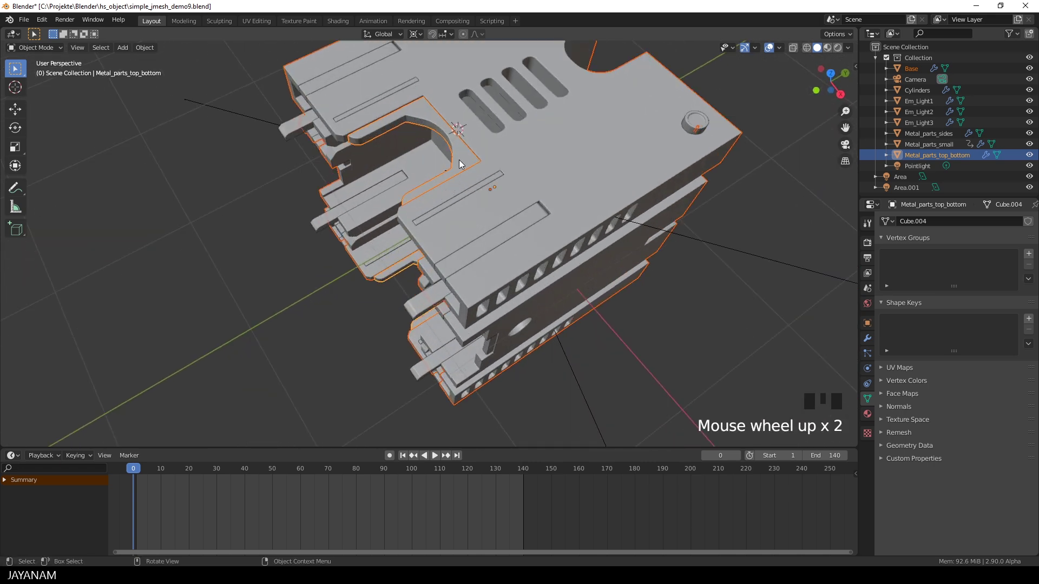
click(458, 159)
click(459, 159)
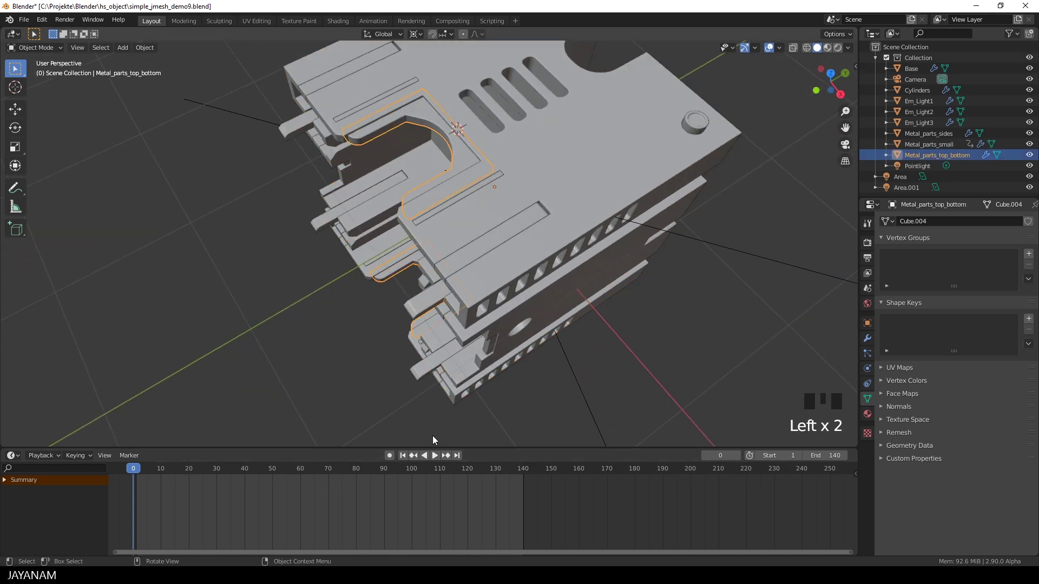
click(390, 456)
key(s)
click(564, 381)
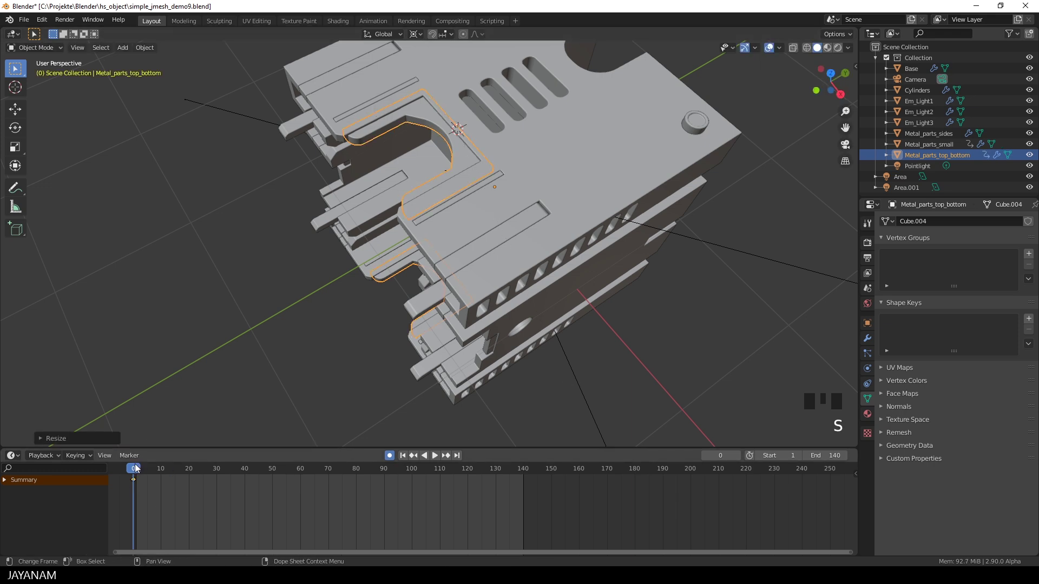
- Key the plates stretched along global Y at frame 65
drag(142, 482, 313, 484)
scroll(556, 314, down, 3)
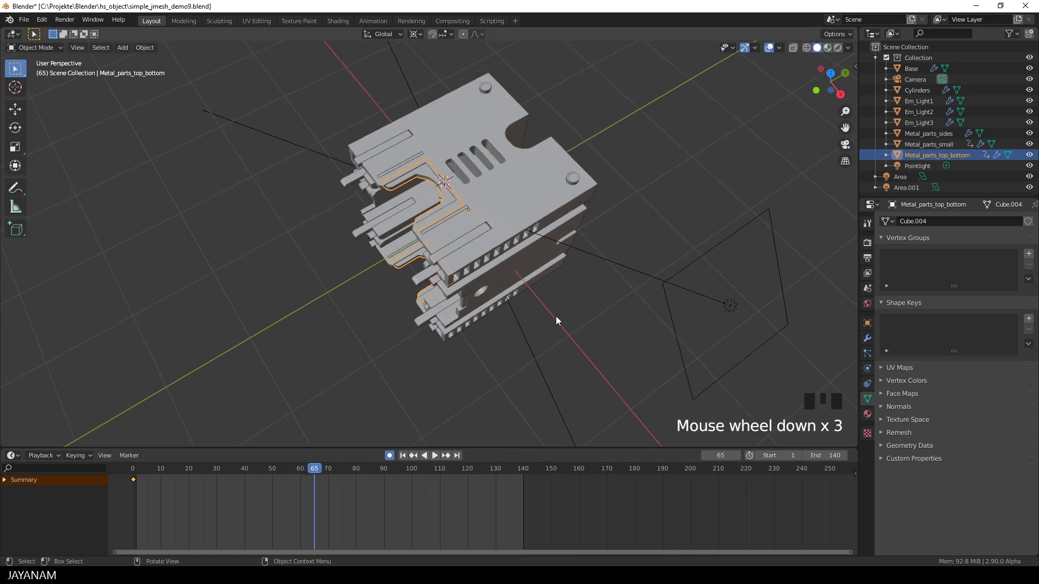
key(s)
key(y)
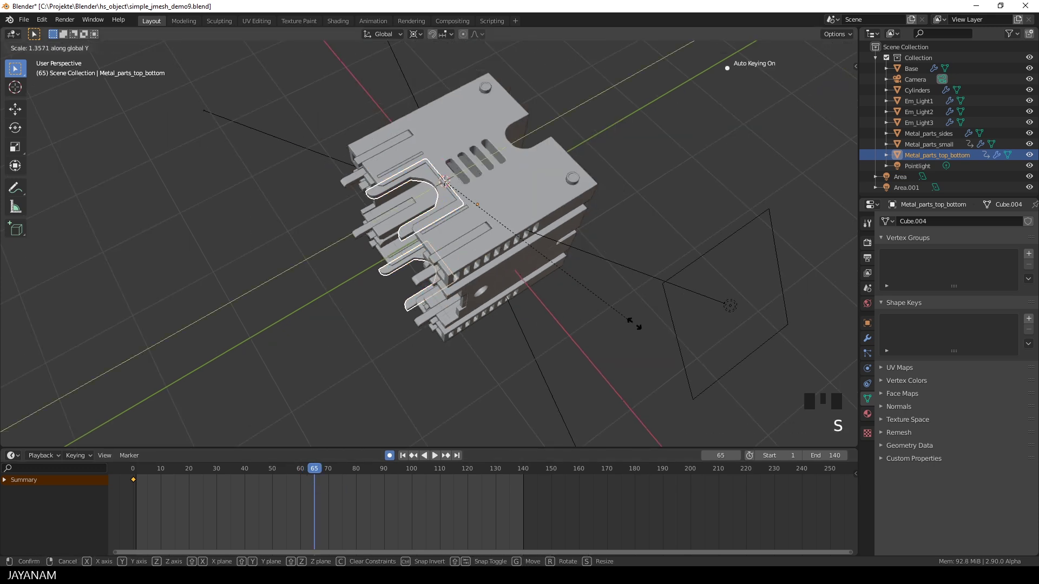
click(838, 358)
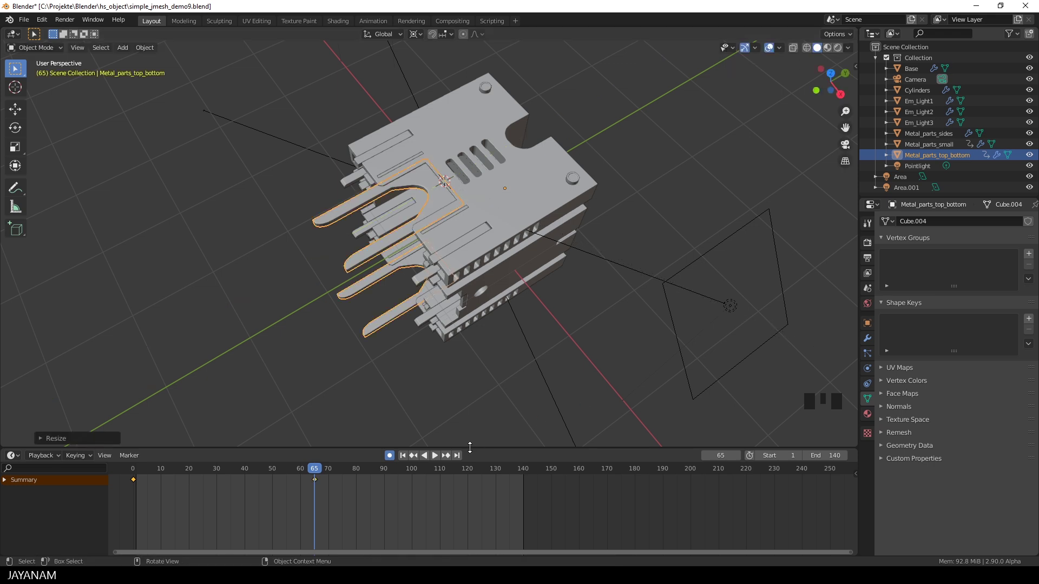
- Paste the frame 0 keyframe at frame 140 and scrub to preview the extend-retract motion
click(133, 479)
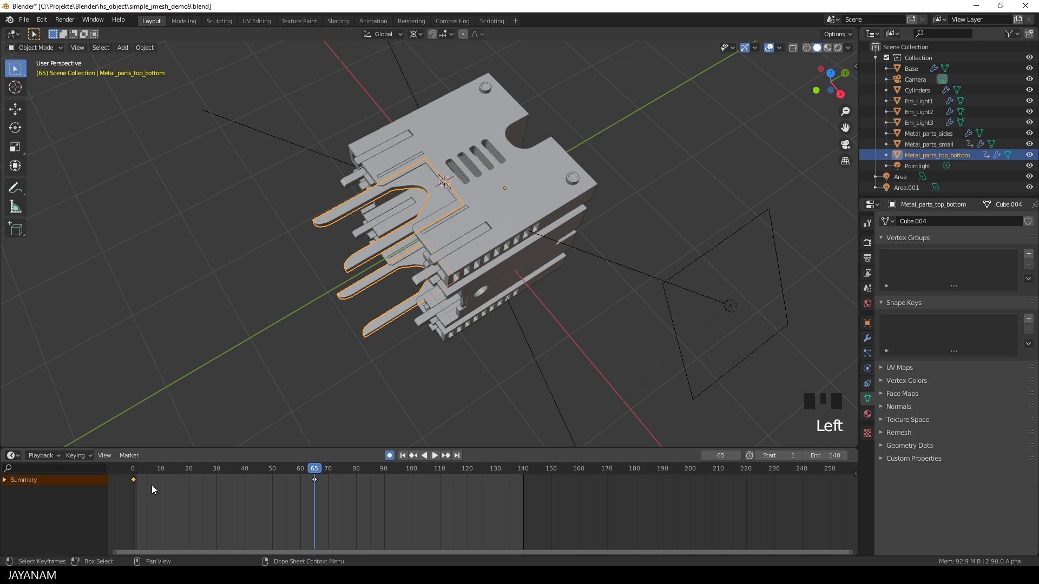
click(457, 457)
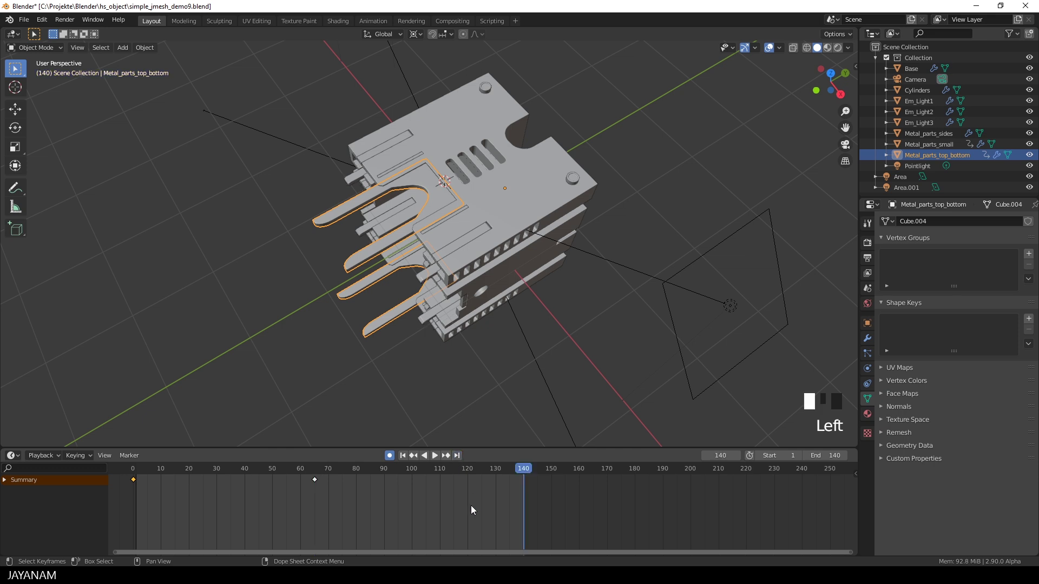
key(ctrl+v)
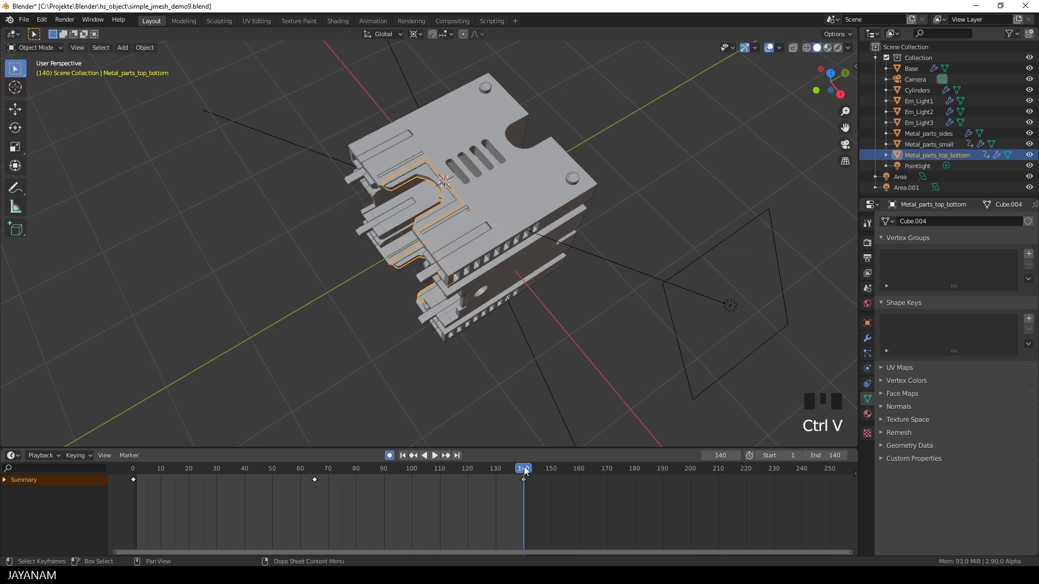
drag(525, 469, 132, 474)
middle_drag(531, 319, 644, 296)
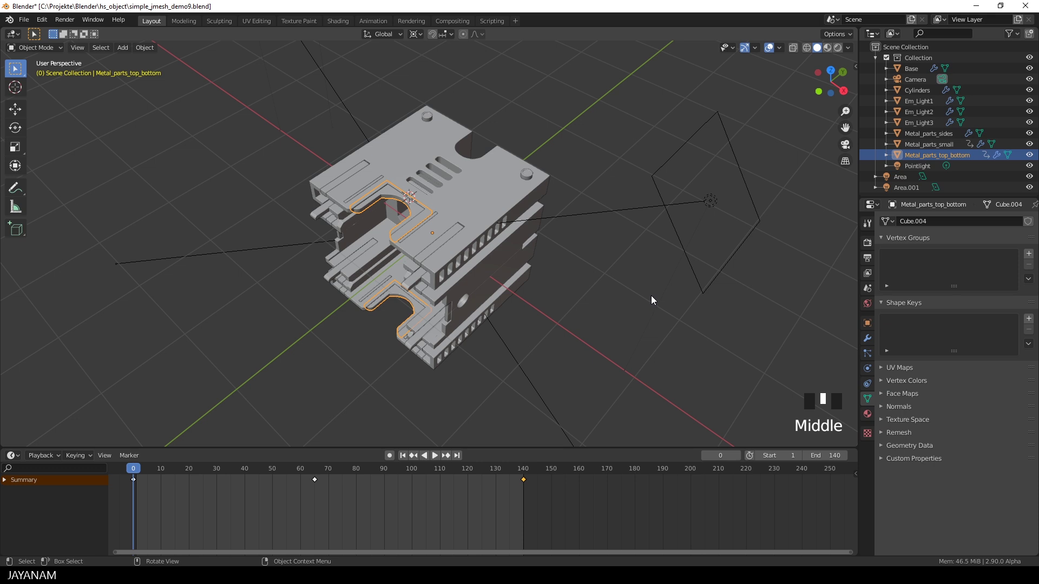
- Set the 3D cursor location and rotation to 0 in the N sidebar
key(n)
drag(795, 238, 815, 237)
key(Return)
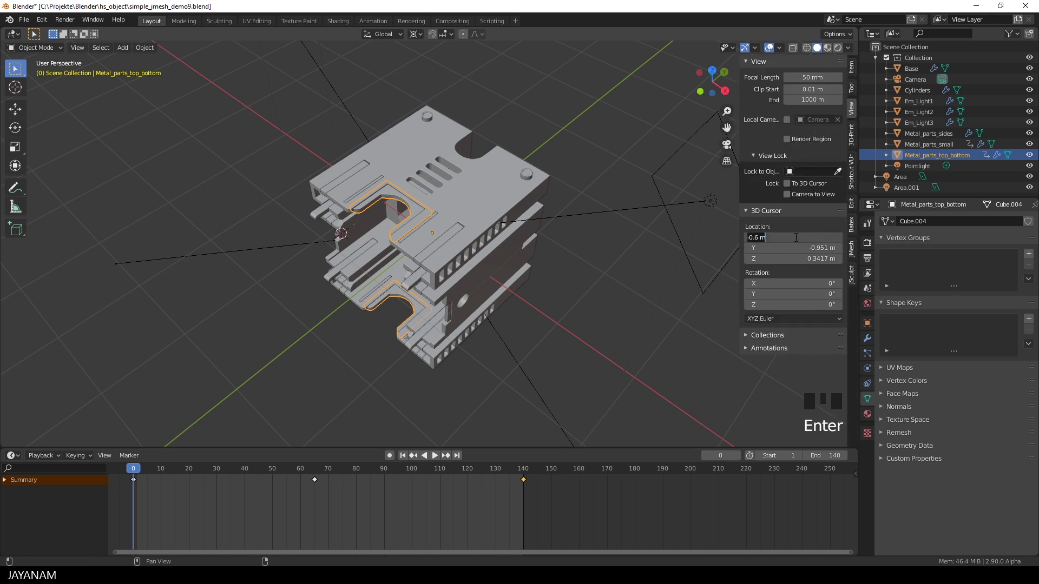
text(0)
key(Tab)
text(0)
key(Tab)
text(0)
key(Tab)
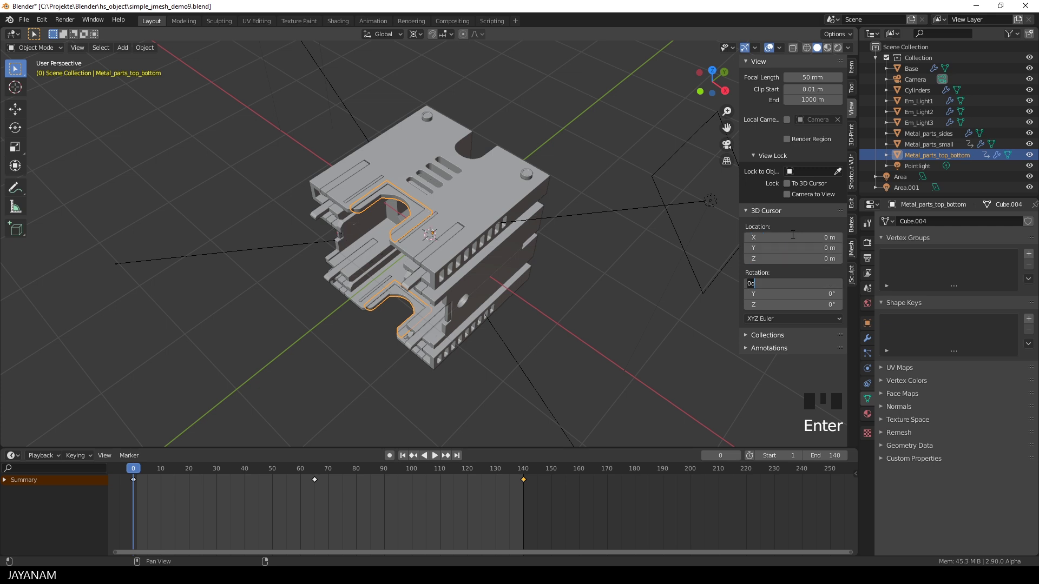
key(Return)
key(n)
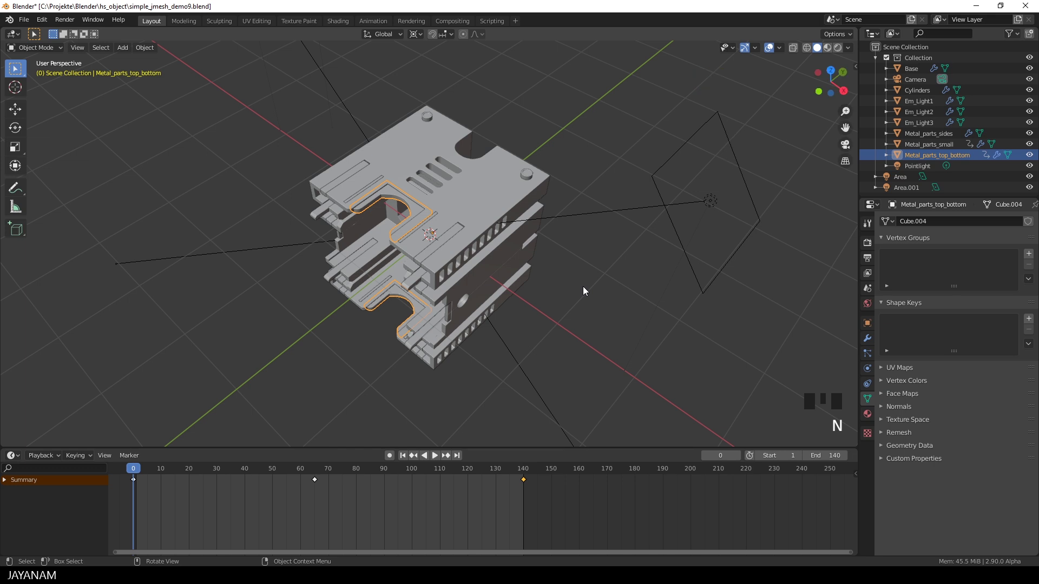
- Add a Plain Axes Empty at the cursor and select it in the Outliner
middle_drag(583, 287, 596, 274)
key(shift+a)
mouse_move(596, 274)
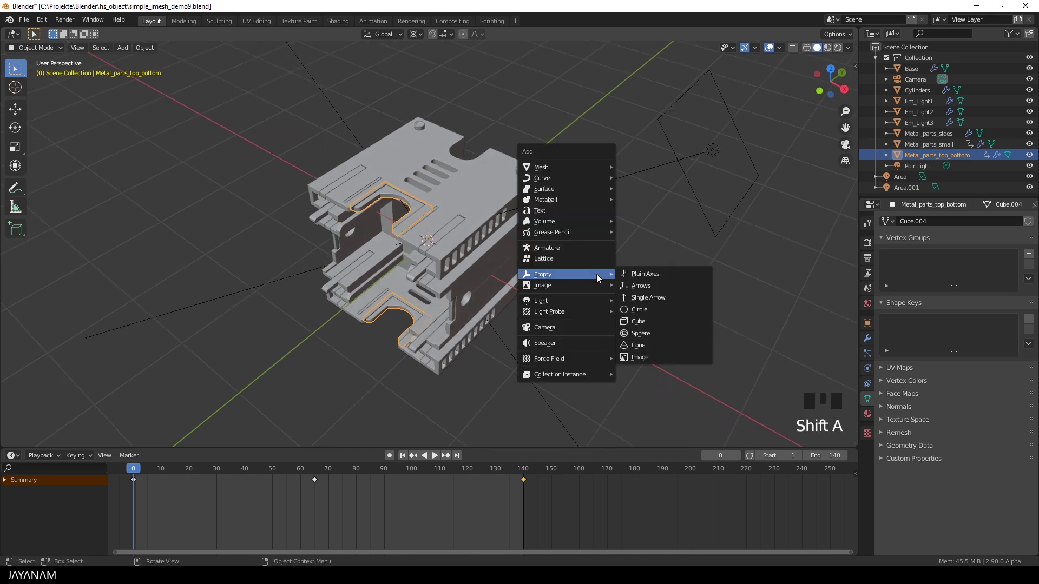
click(631, 273)
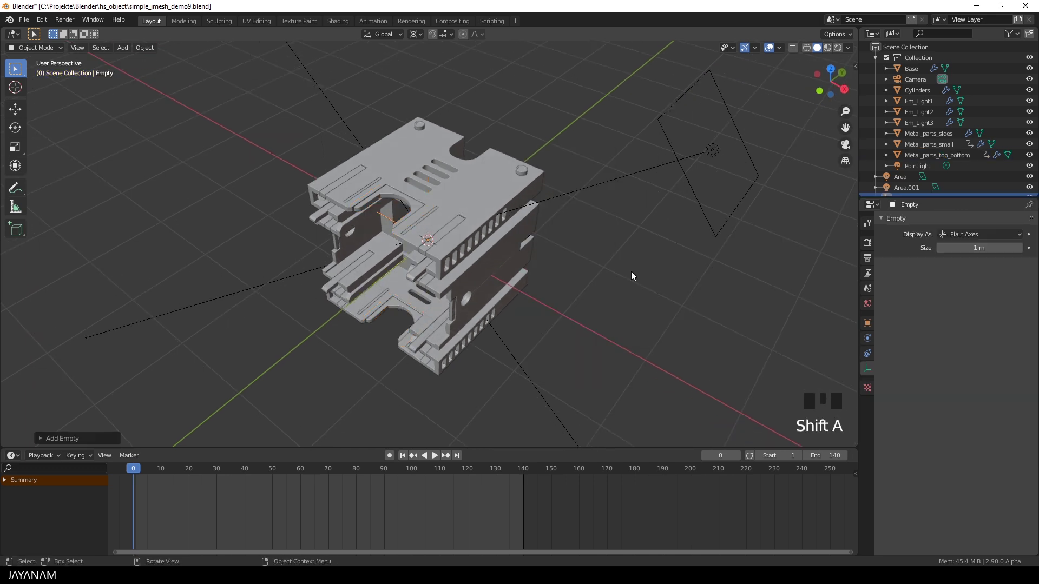
scroll(916, 136, down, 2)
click(900, 187)
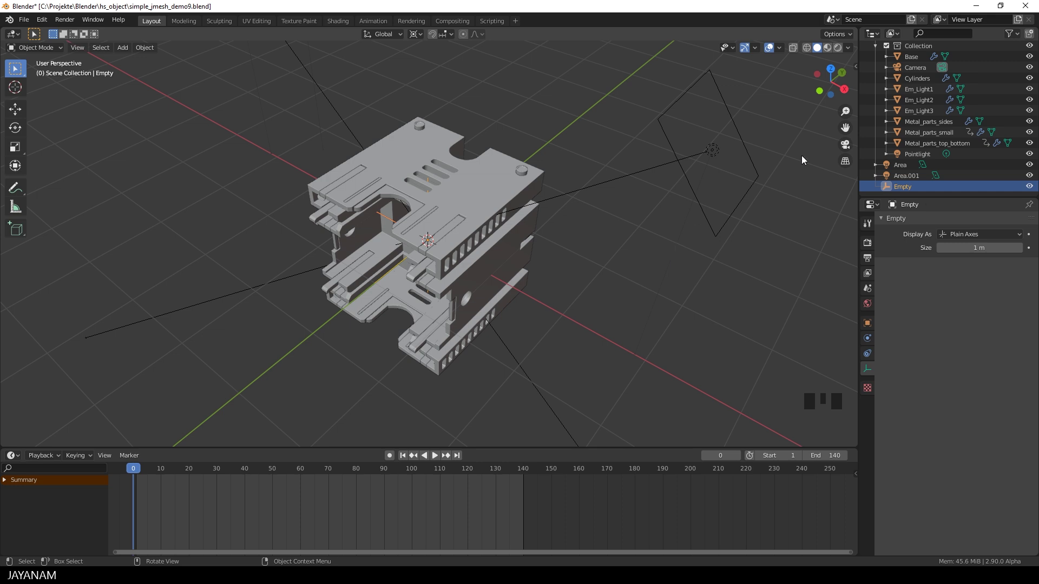
- Parent Base through the lights, excluding Camera, to the Empty via Ctrl+P > Object
click(920, 57)
shift+click(907, 144)
ctrl+click(911, 66)
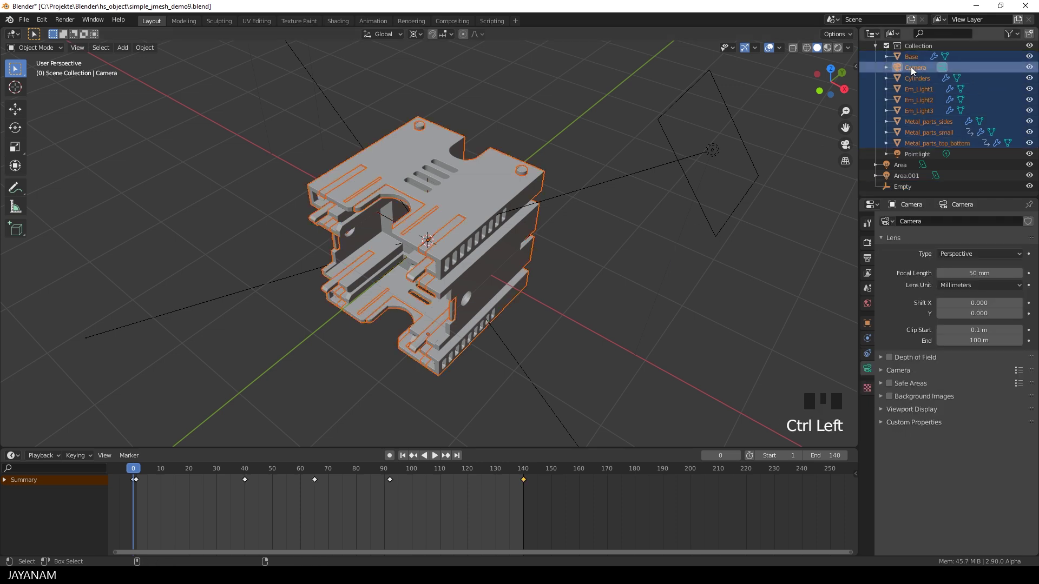
ctrl+click(910, 66)
ctrl+click(900, 187)
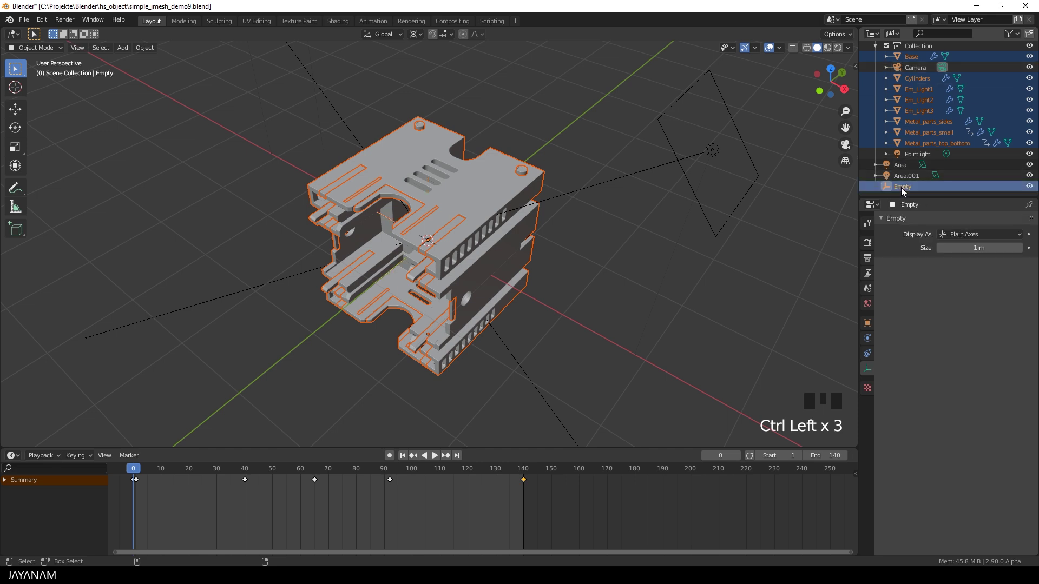
key(ctrl+p)
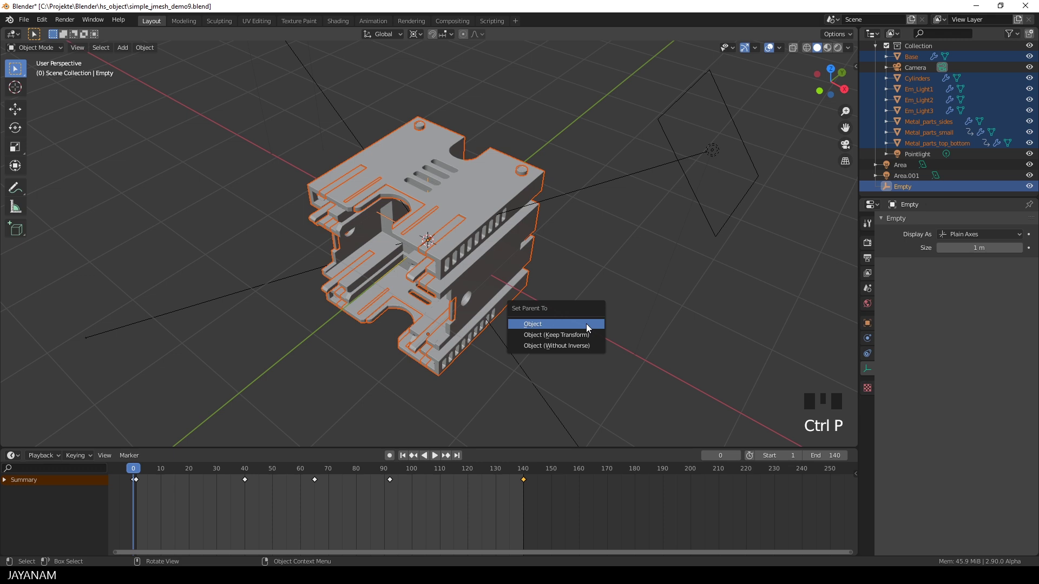
click(588, 324)
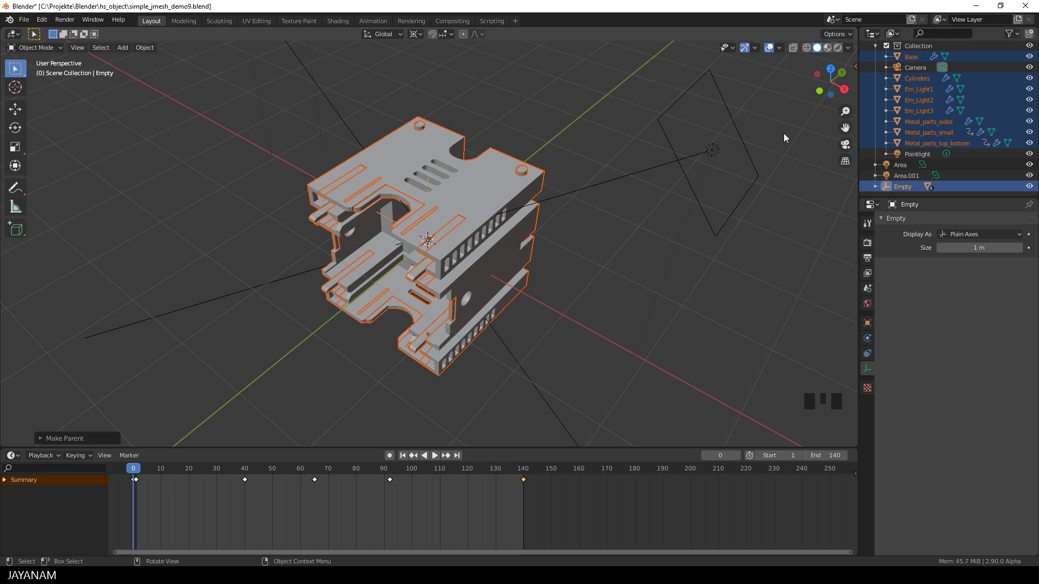
- Expand the Empty's children in the Outliner and test-move the model with G, then cancel
scroll(865, 151, down, 3)
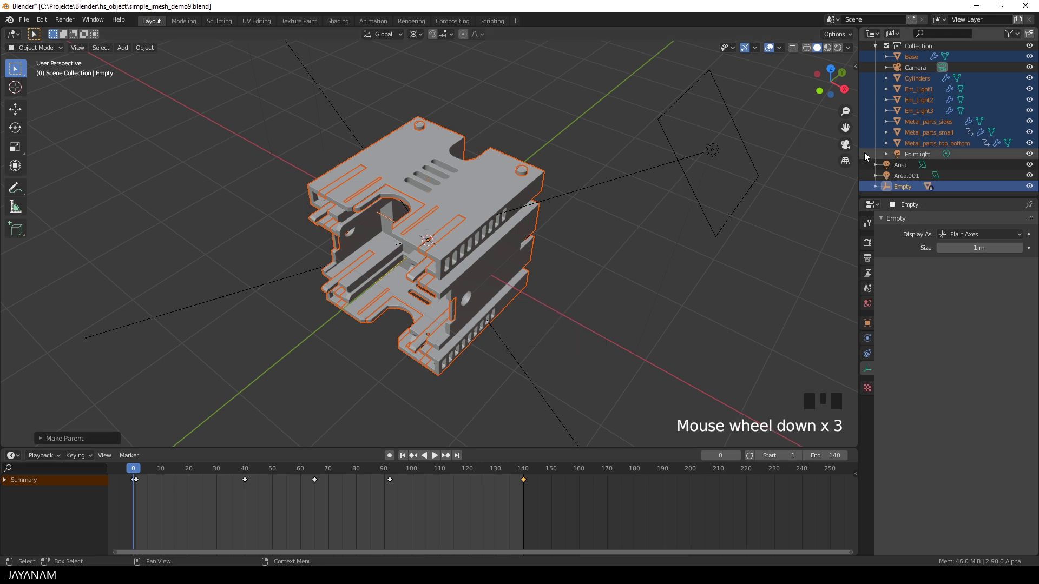
click(882, 186)
click(876, 186)
scroll(875, 184, down, 2)
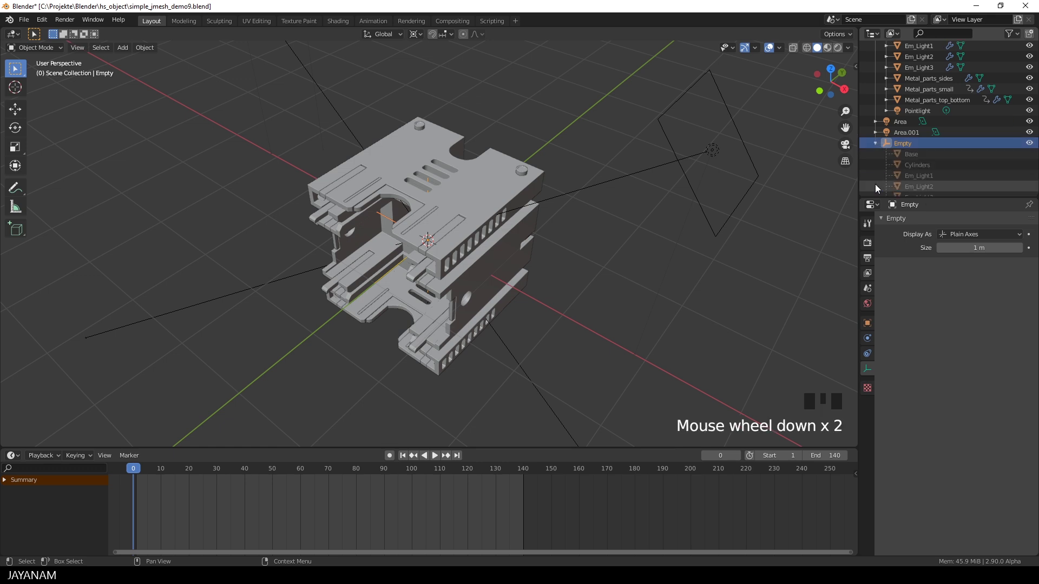
click(896, 143)
key(g)
right_click(590, 230)
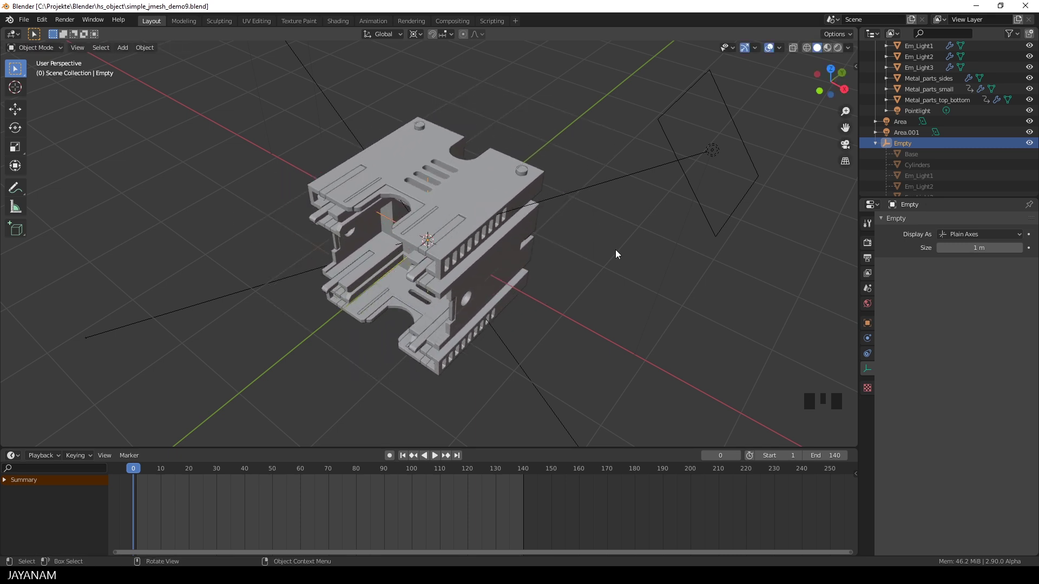
- With Auto Keying on, key the Empty's zero rotation at frame 0 and a 360° turn at frame 140
click(390, 456)
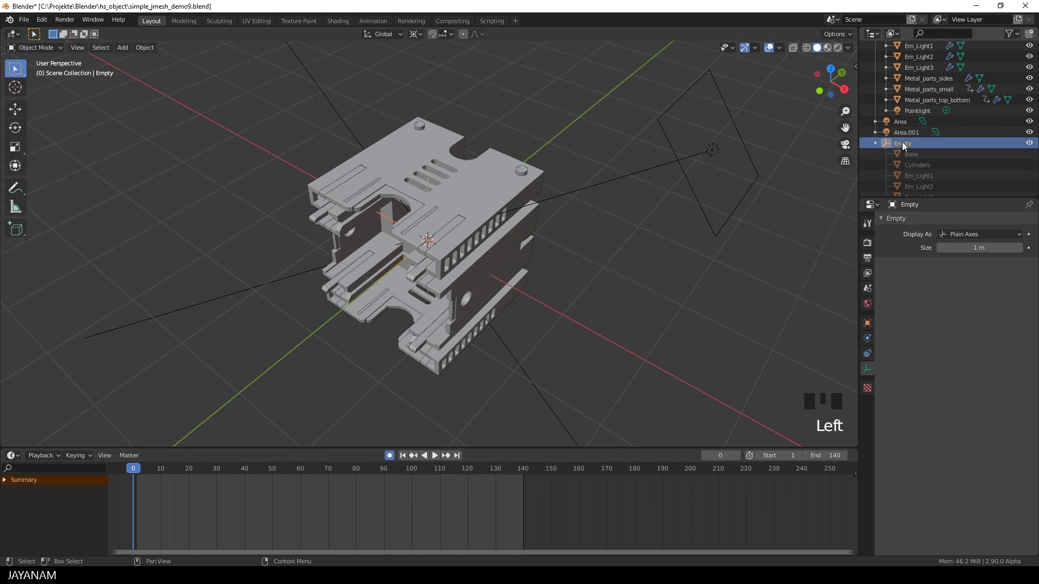
key(Left)
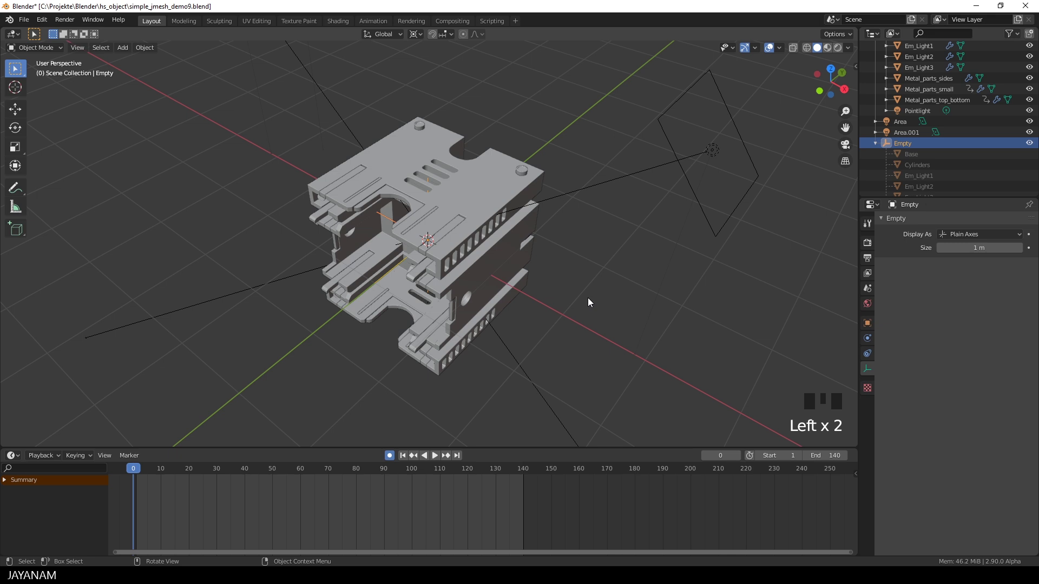
key(r)
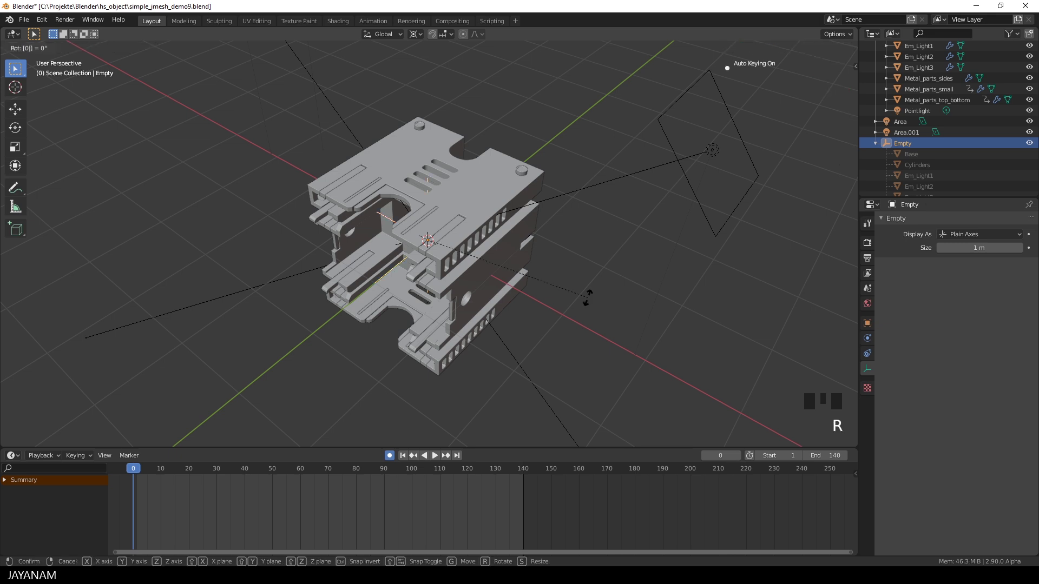
click(588, 296)
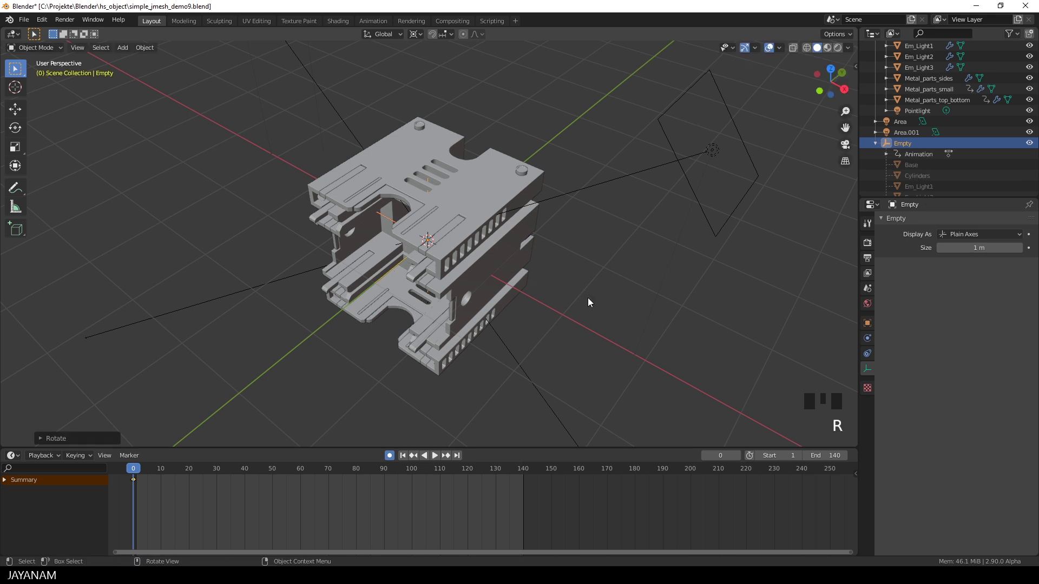
click(457, 456)
text(r)
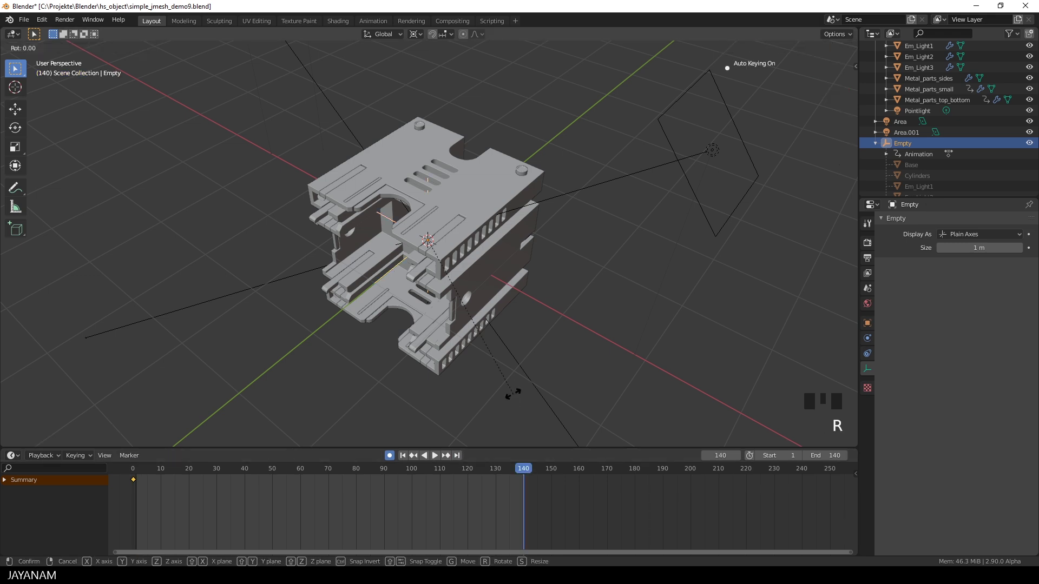
text(360)
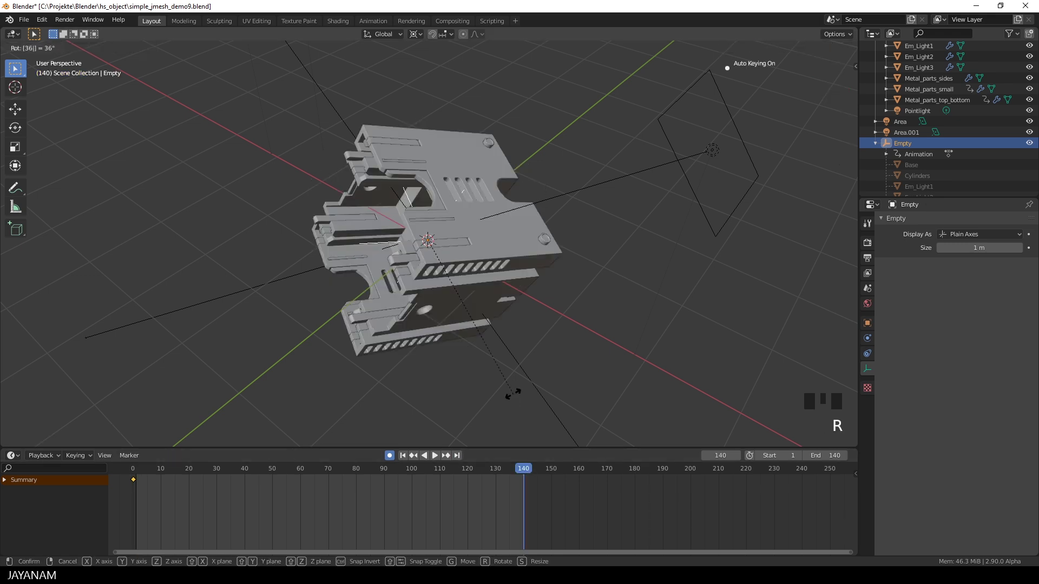
key(Return)
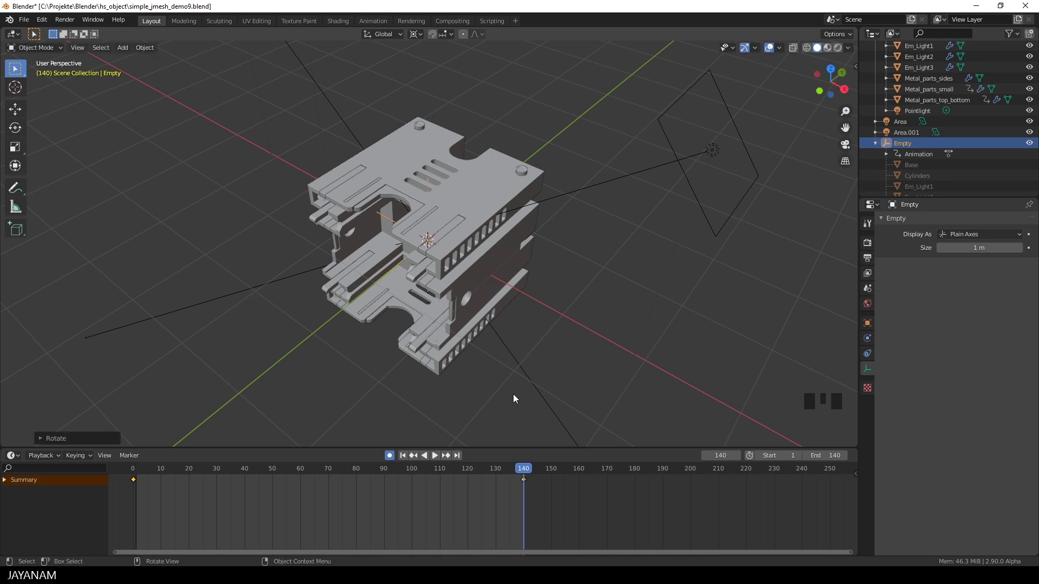
- Key the Empty's frame 140 rotation as X 360, Y -360, Z 360 in the Item sidebar
click(389, 455)
key(n)
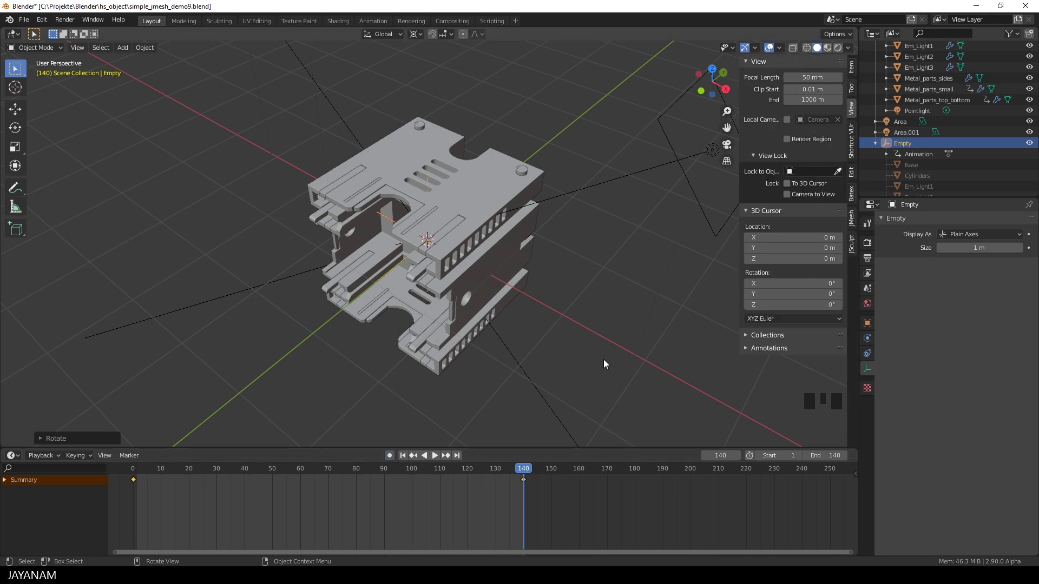
click(852, 69)
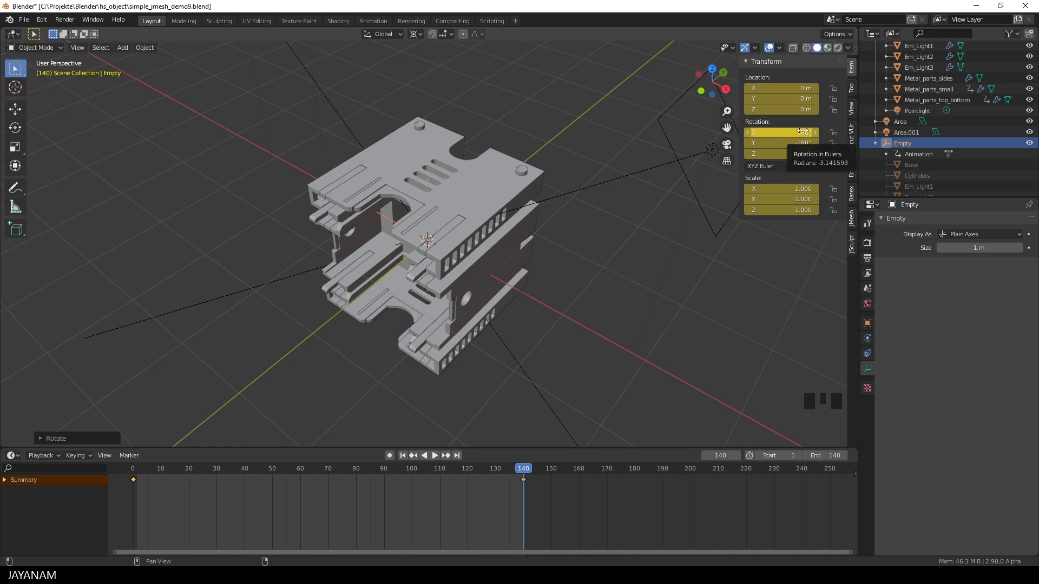
click(389, 455)
double_click(785, 132)
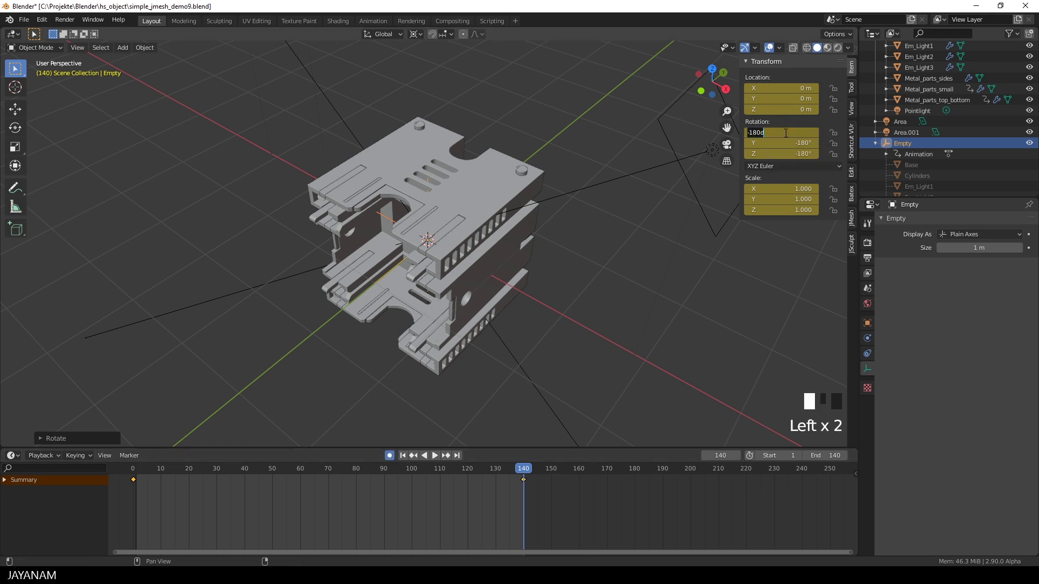
text(360)
key(Return)
double_click(788, 143)
text(-360)
key(Return)
double_click(788, 154)
text(360)
key(Return)
click(389, 455)
- Scrub and play the Empty's rotation, stop, return to frame 0 and show the editor type list
drag(515, 470, 135, 473)
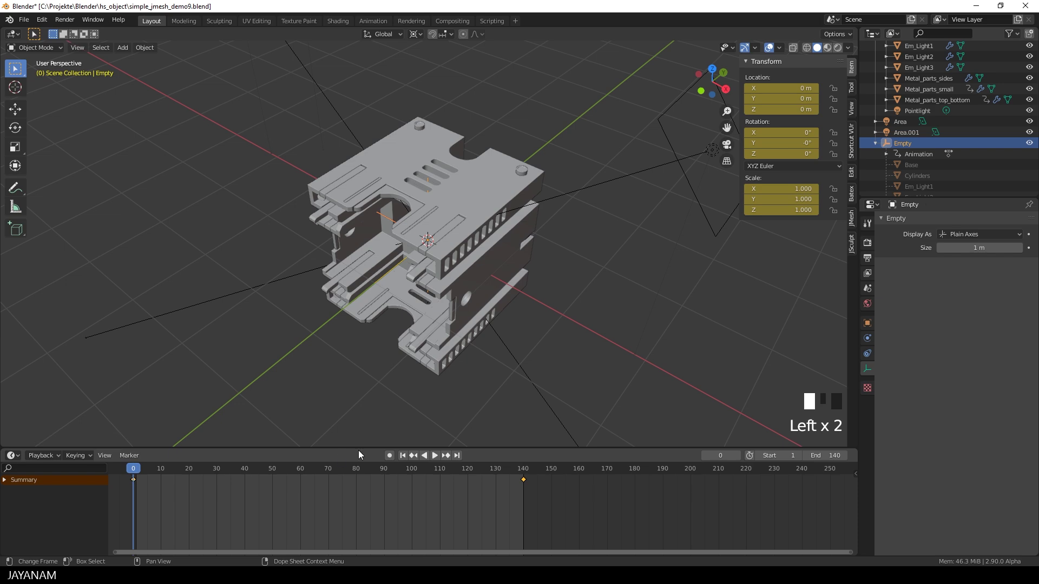
click(433, 456)
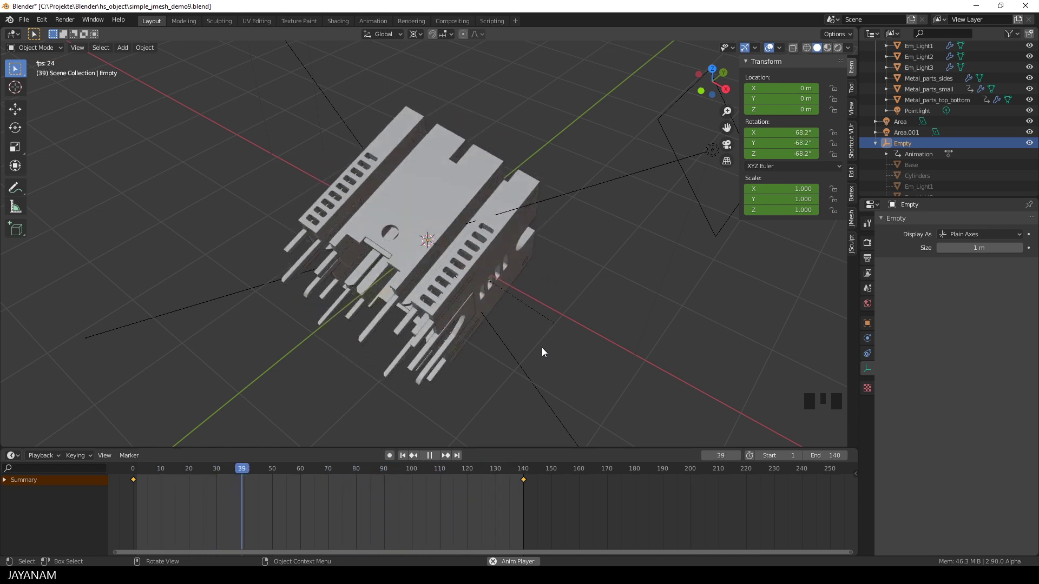
click(431, 455)
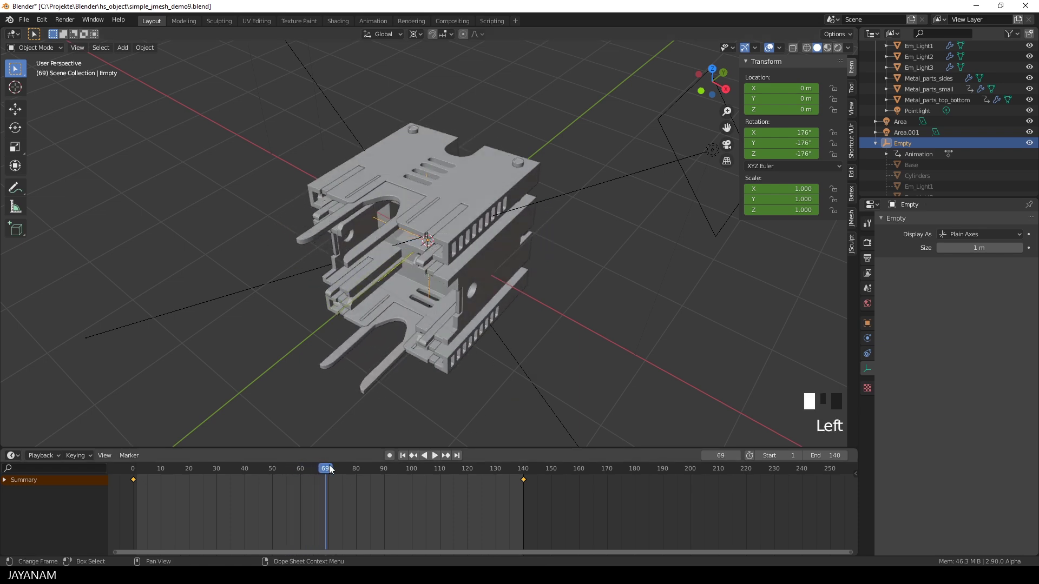
drag(329, 468, 133, 478)
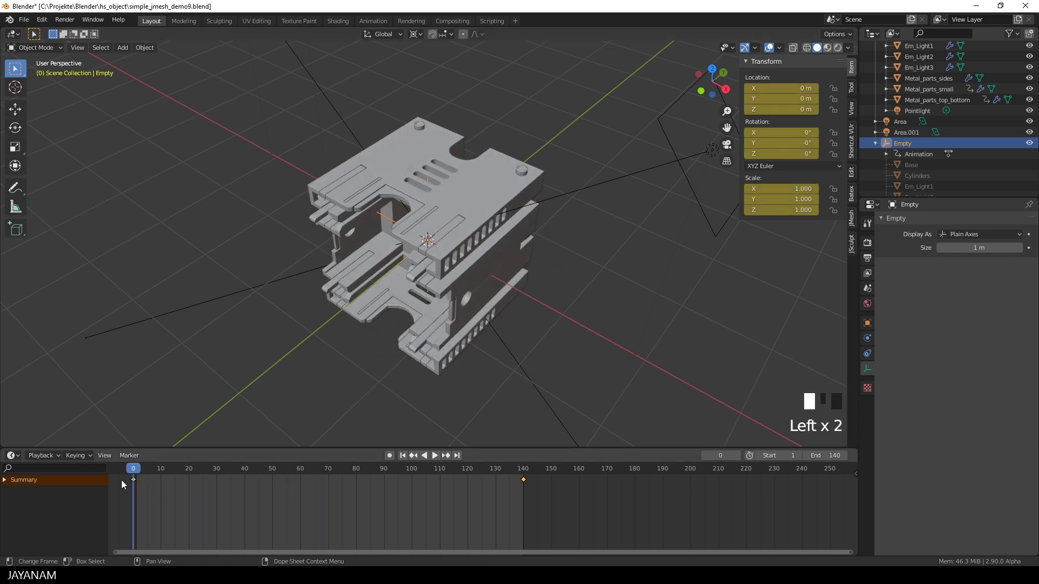
click(12, 456)
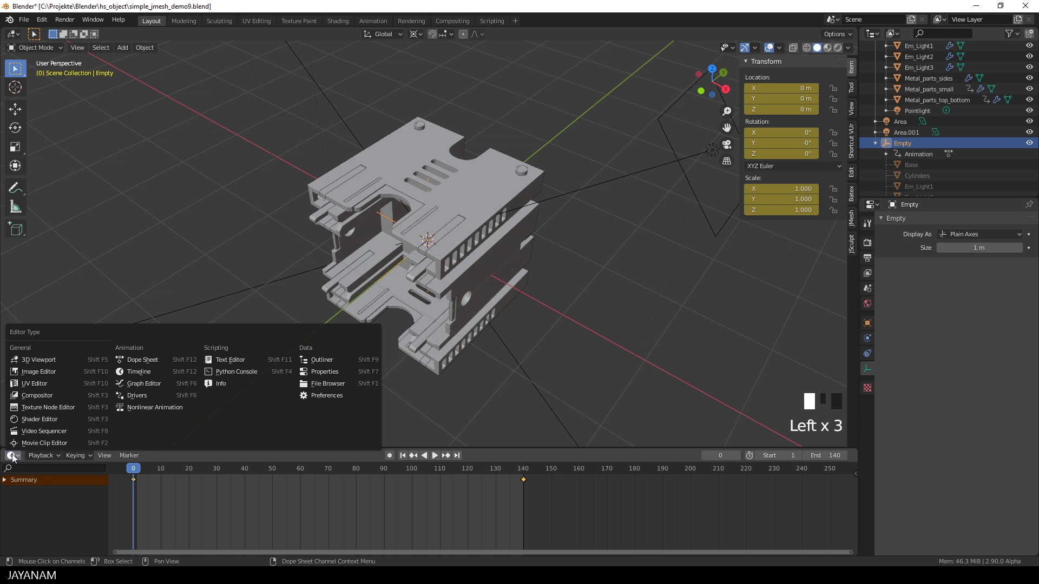
- Switch the timeline to a taller Dope Sheet with Object Transforms channels expanded
click(134, 362)
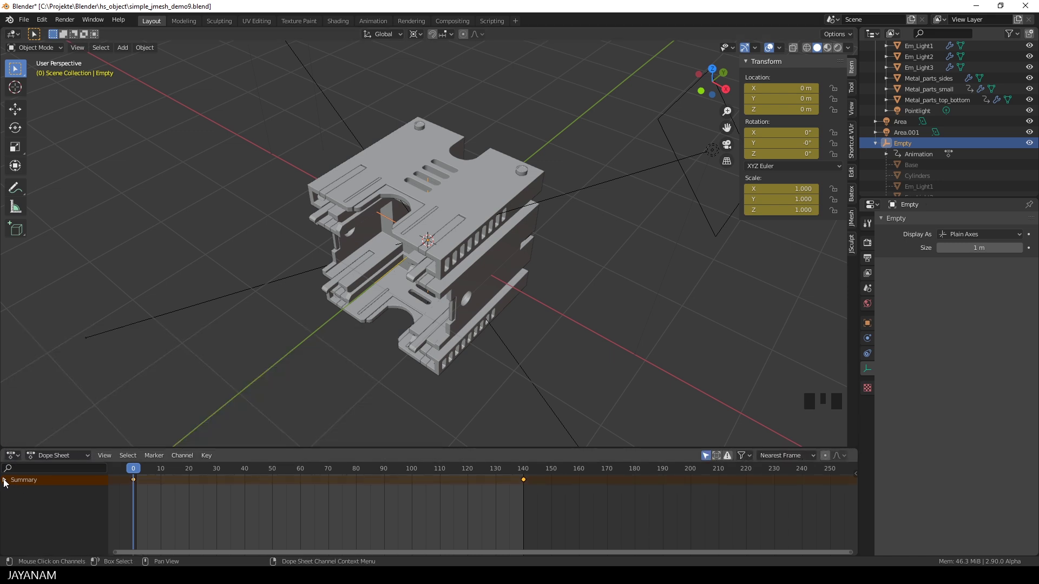
click(4, 480)
drag(110, 449, 111, 424)
click(12, 488)
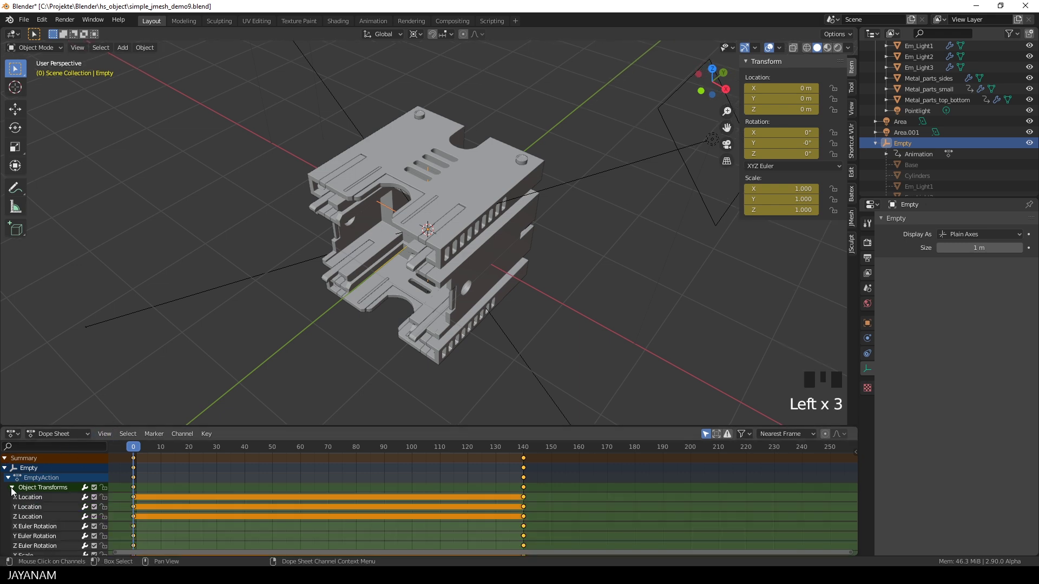
- Set the X, Y and Z Euler Rotation channels to Linear Extrapolation
click(63, 526)
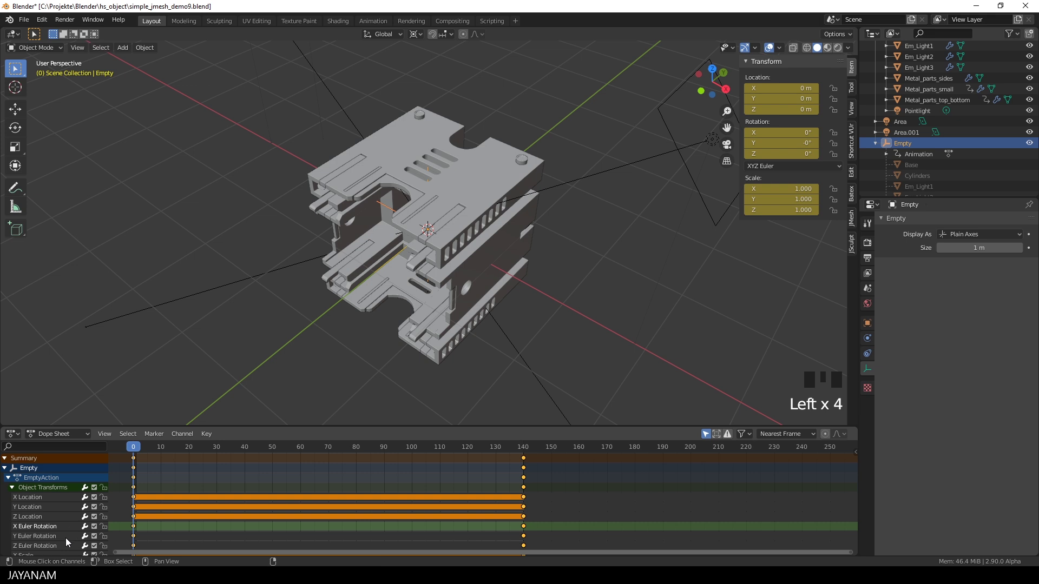
shift+click(67, 537)
shift+click(67, 545)
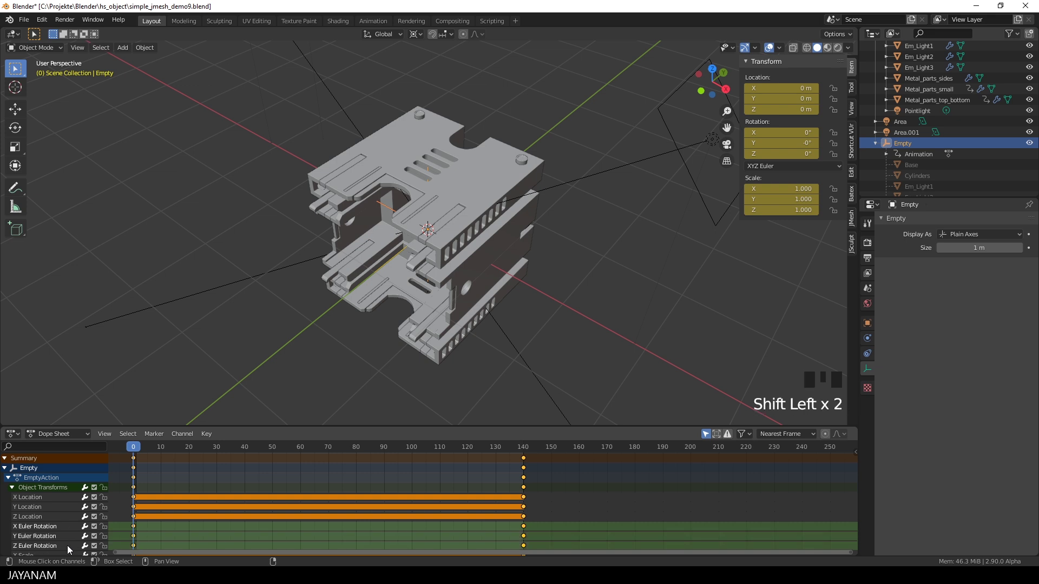
click(182, 434)
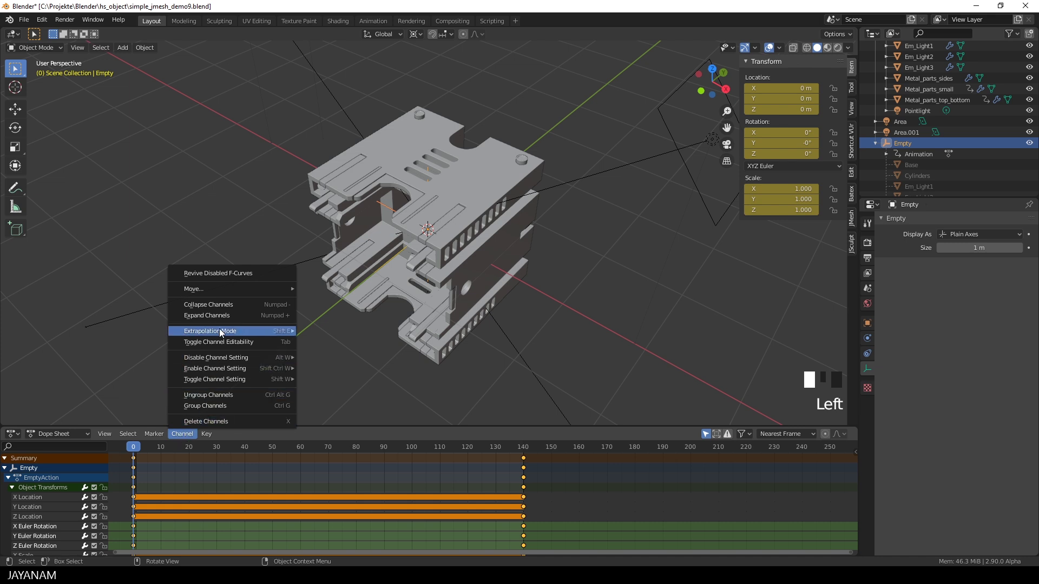
mouse_move(219, 332)
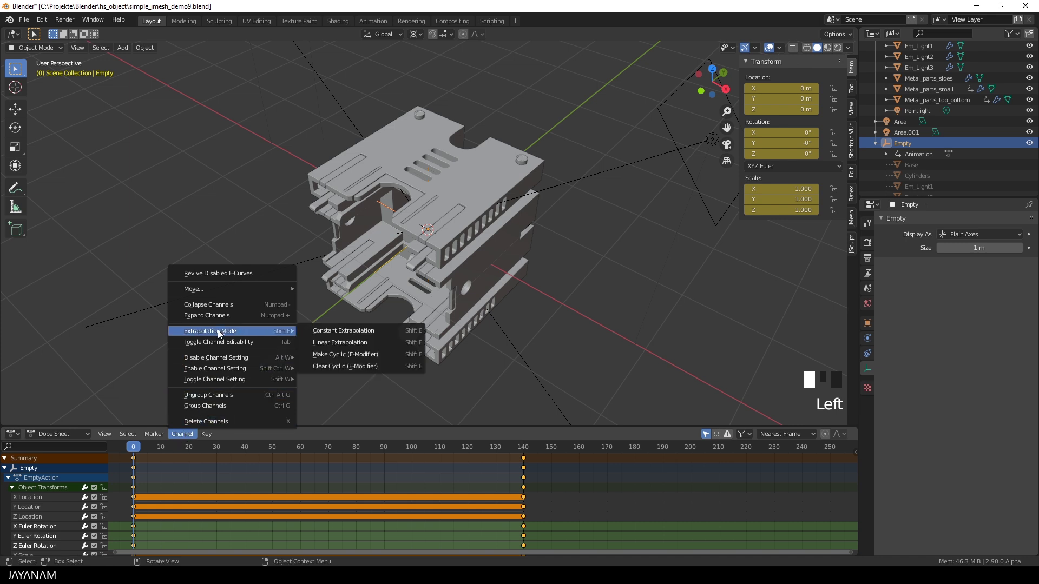
click(336, 342)
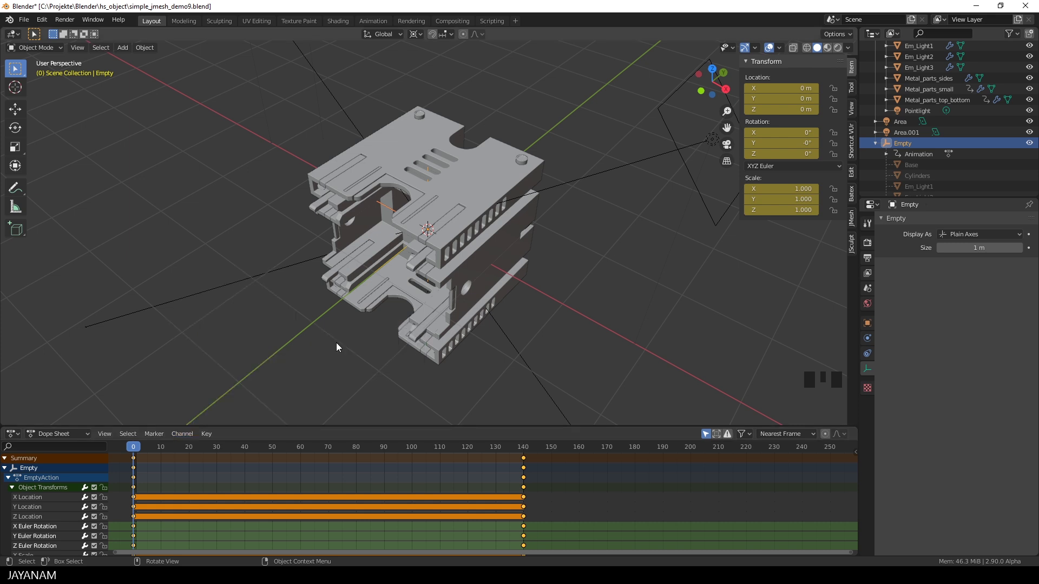
click(12, 433)
click(13, 434)
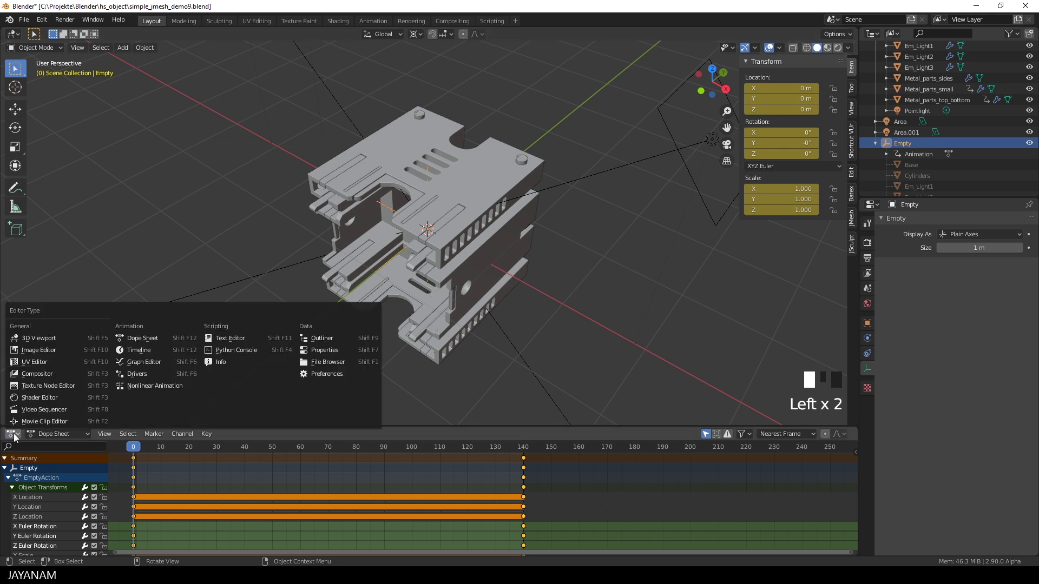
- Switch the Dope Sheet back to Timeline, play the steady spin, stop, and jump to frame 1
click(13, 436)
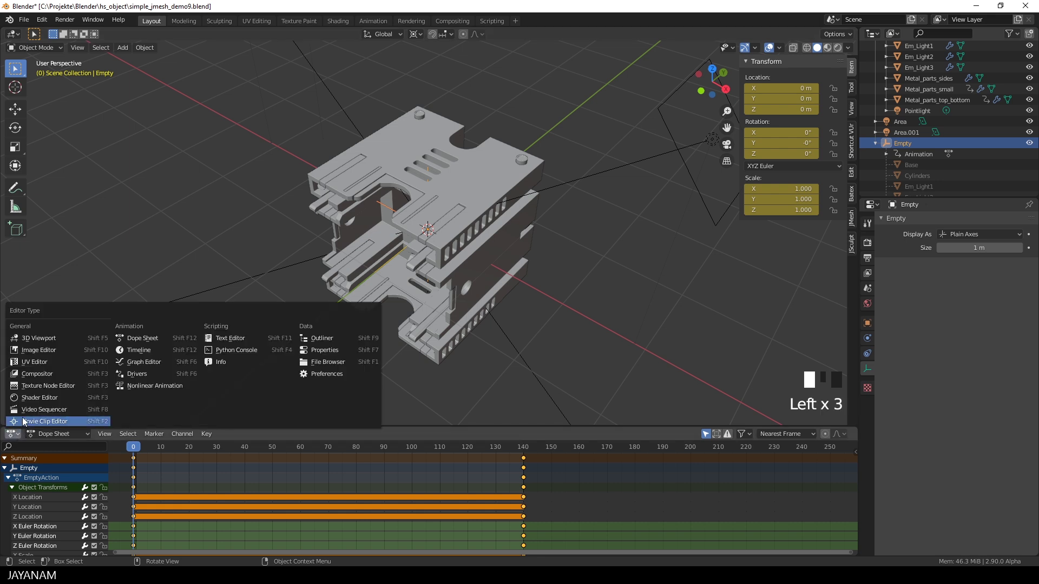
click(173, 349)
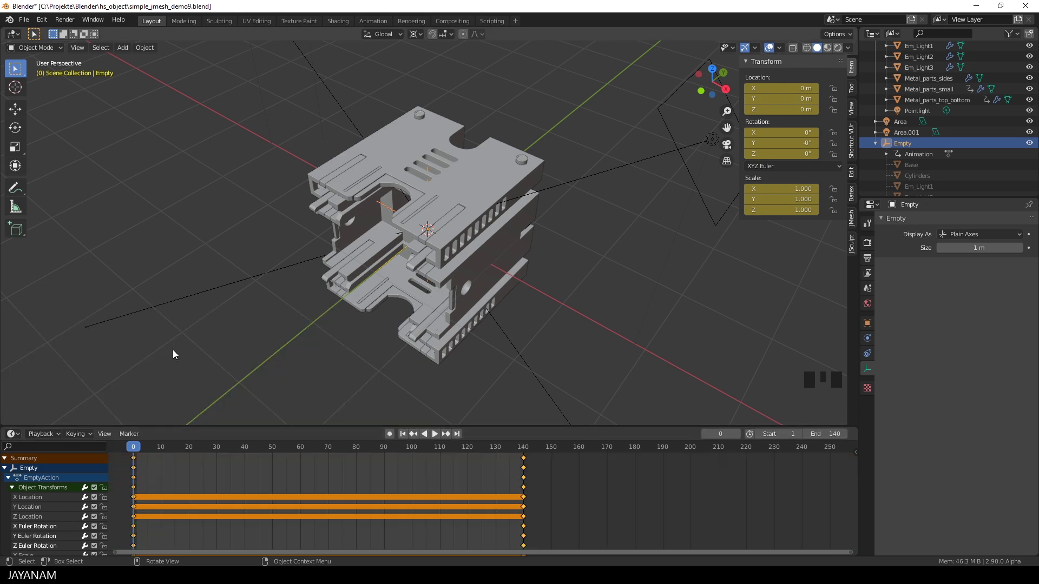
click(435, 435)
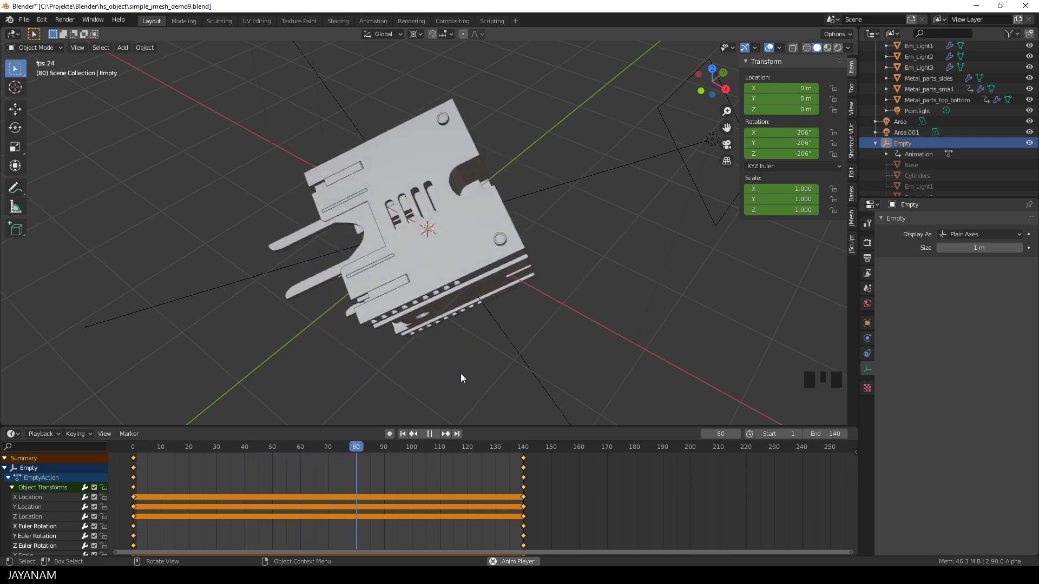
click(429, 434)
click(403, 433)
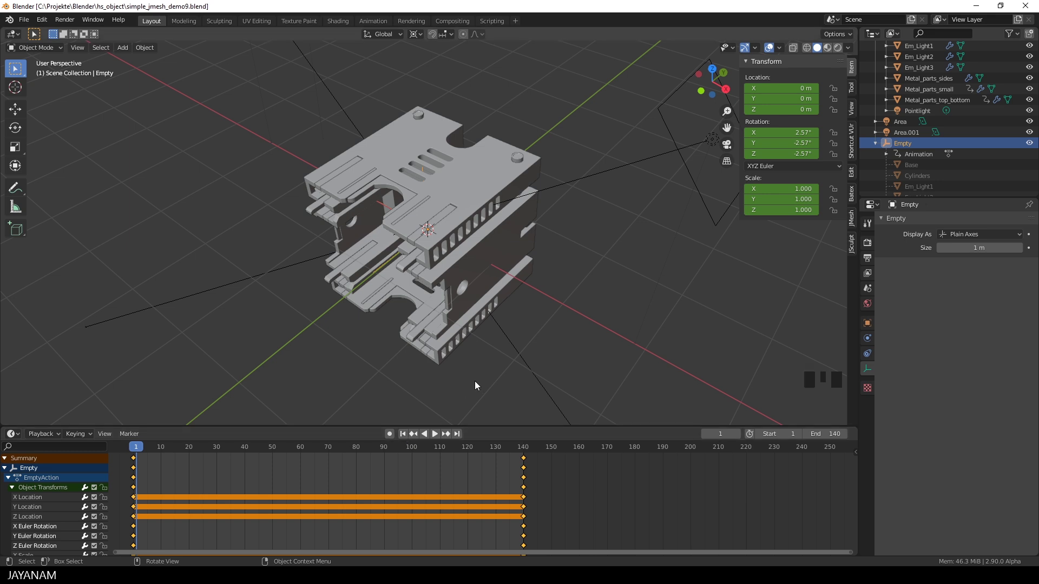
- Switch the viewport to Rendered shading and begin picking parts of the model
click(838, 47)
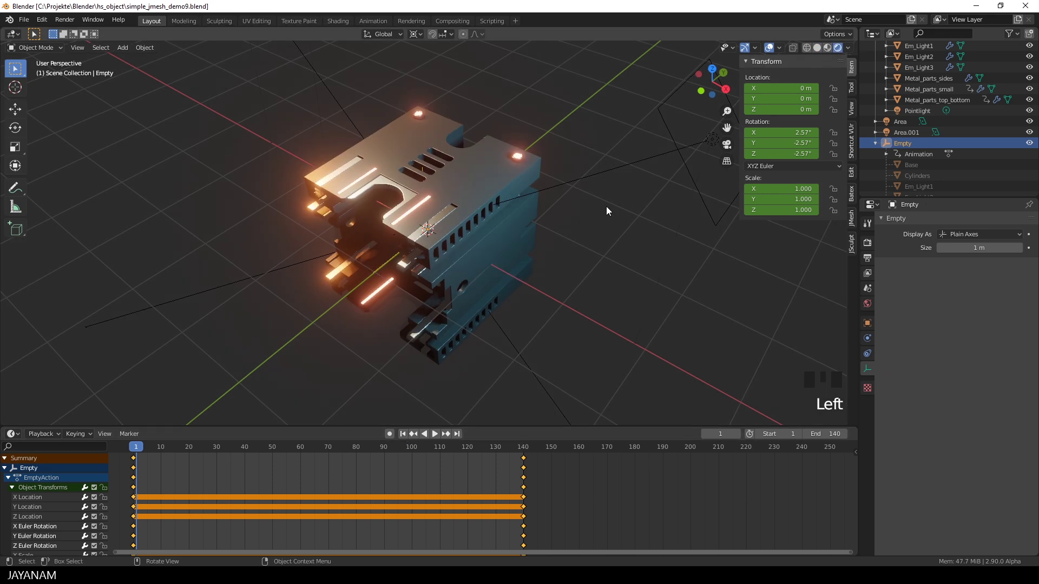
mouse_move(577, 250)
middle_down()
mouse_move(631, 248)
mouse_move(570, 245)
middle_up()
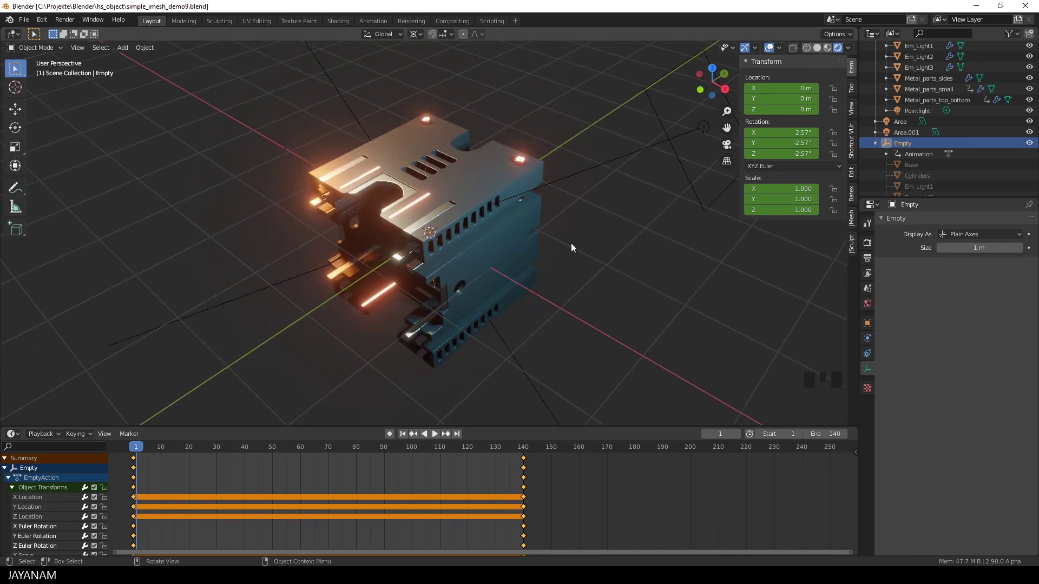
click(422, 197)
click(422, 197)
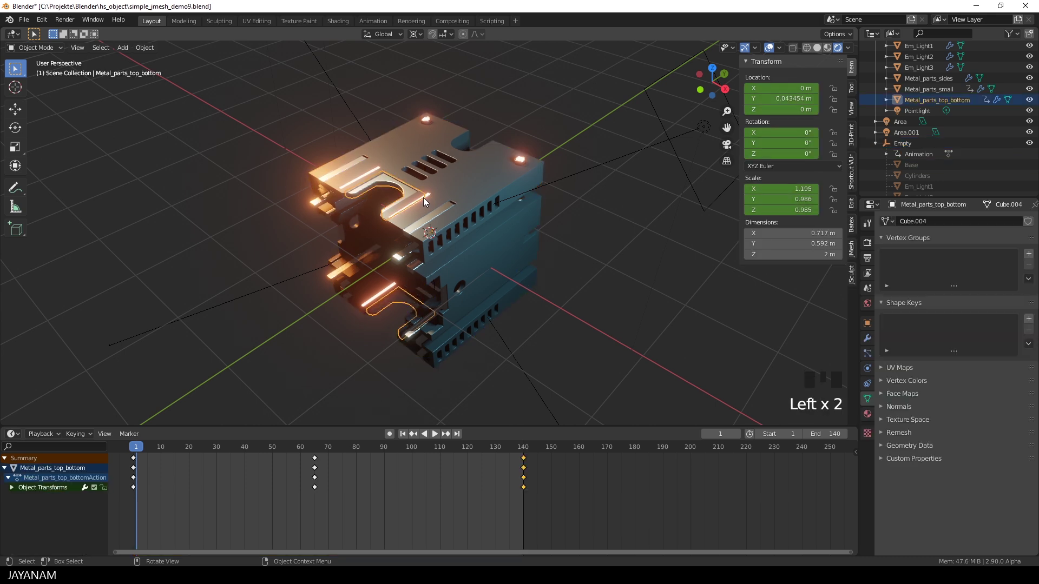
- Select Em_Light1, show its matEmission material settings, and turn on automatic keyframing
click(380, 293)
click(381, 293)
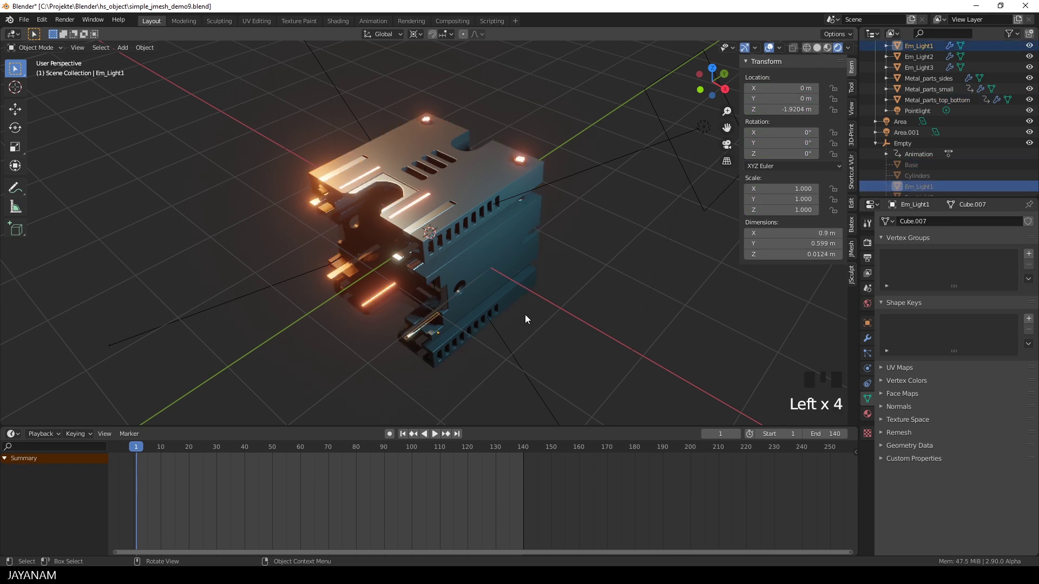
click(866, 414)
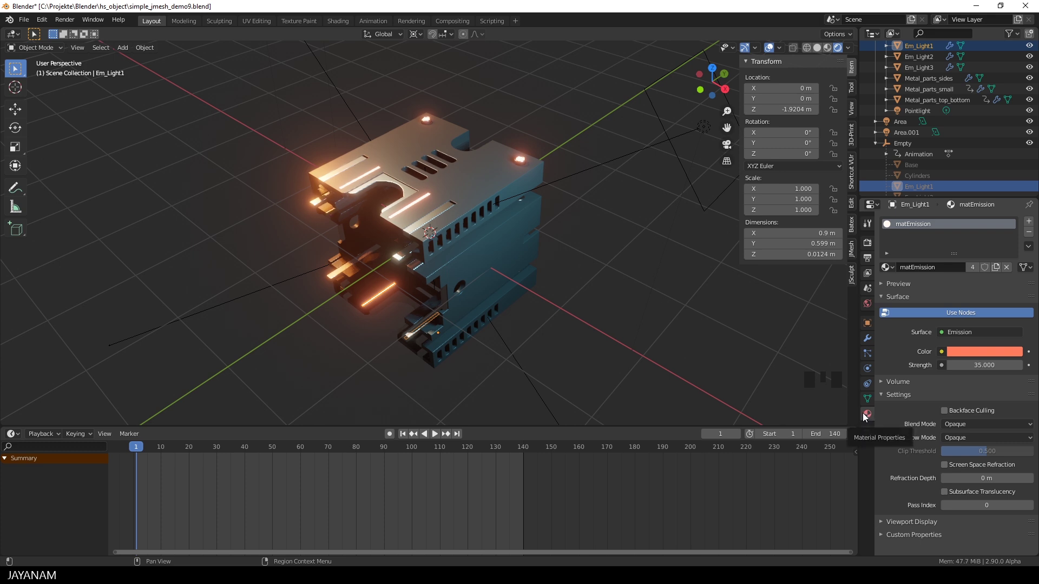
click(390, 434)
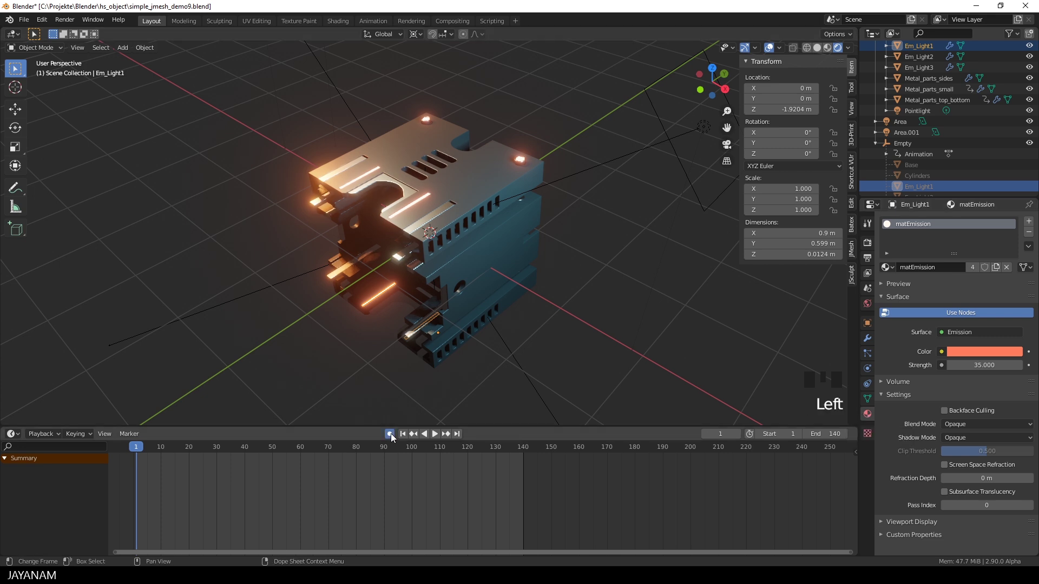
- Keyframe the emission Strength at the first frame with a value of 0
click(1029, 366)
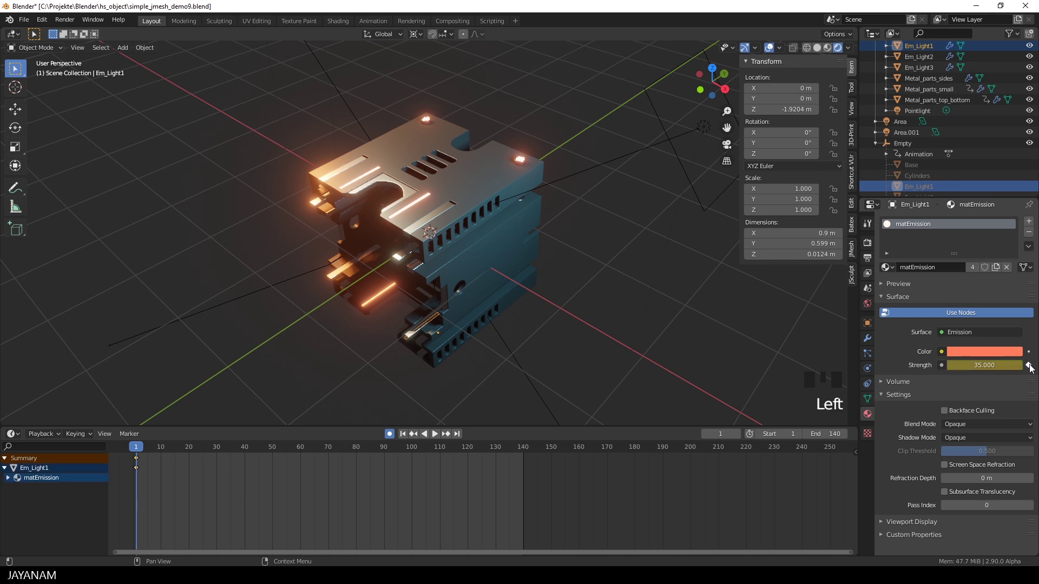
double_click(964, 366)
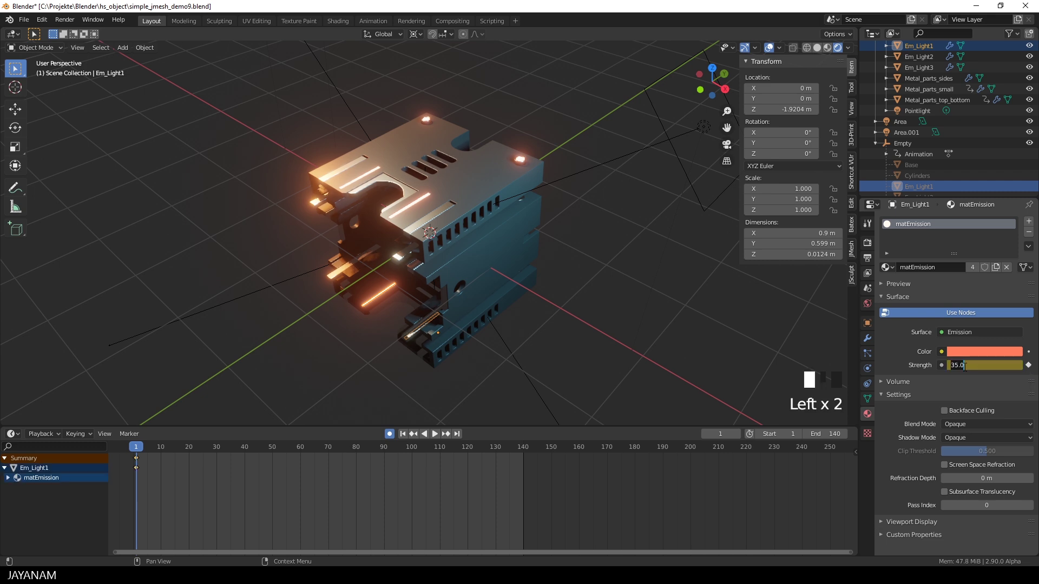
text(0)
key(Return)
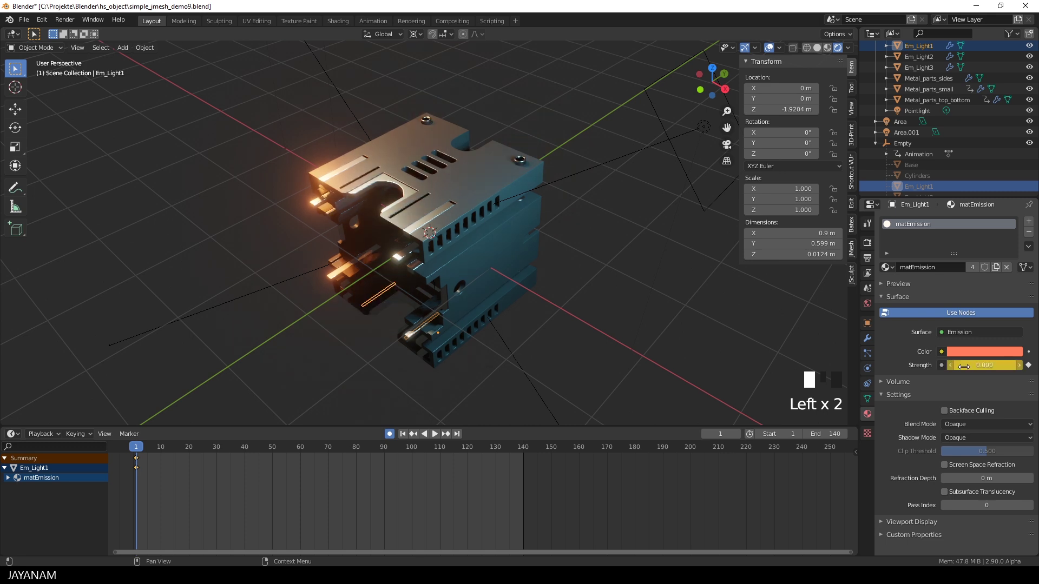
- At frame 70, set emission Strength to 35, keyframe it, and scrub to check the glow
click(330, 449)
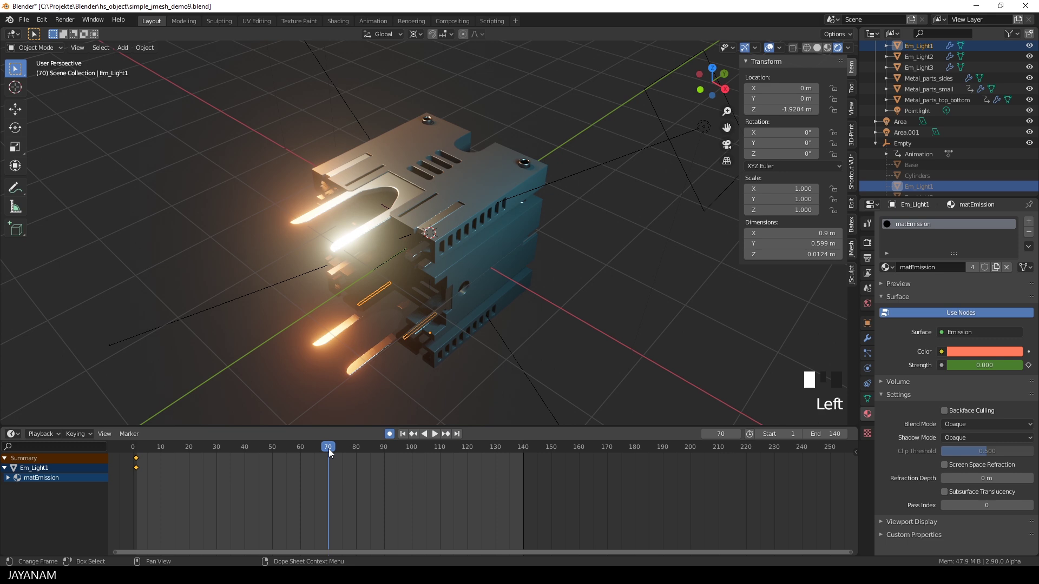
click(985, 366)
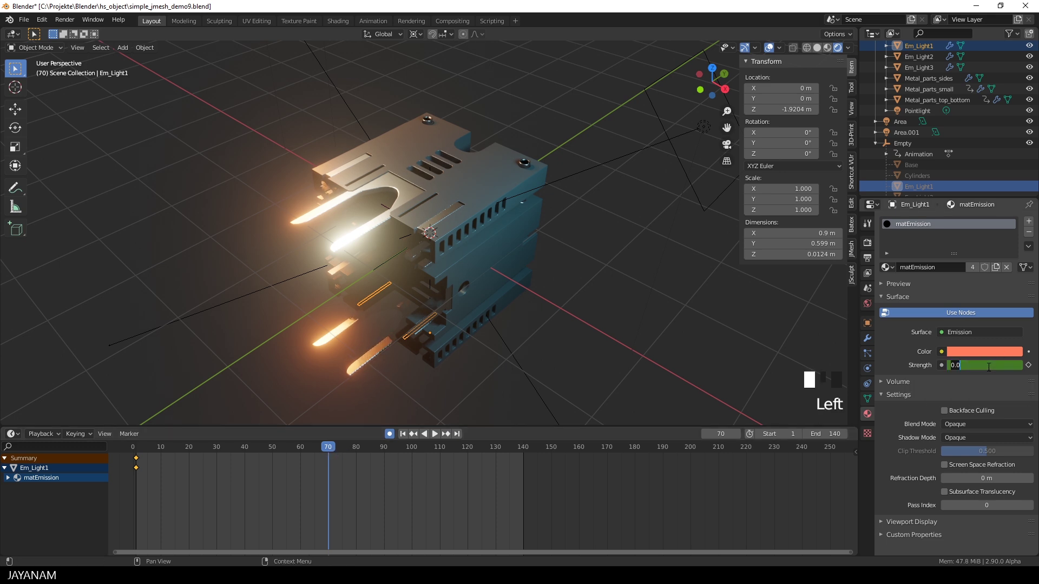
text(35)
key(Return)
key(i)
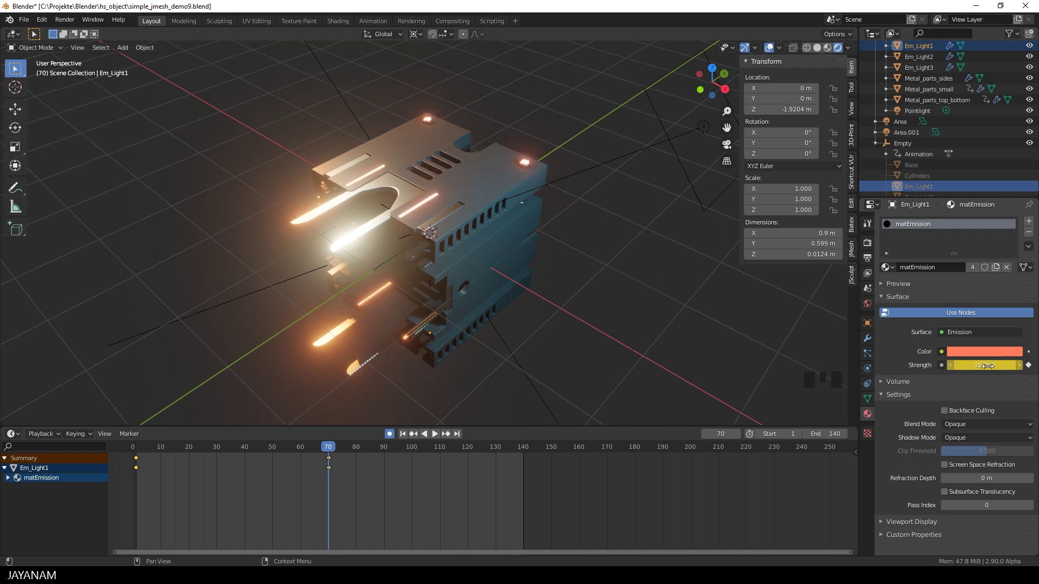
drag(336, 447, 376, 447)
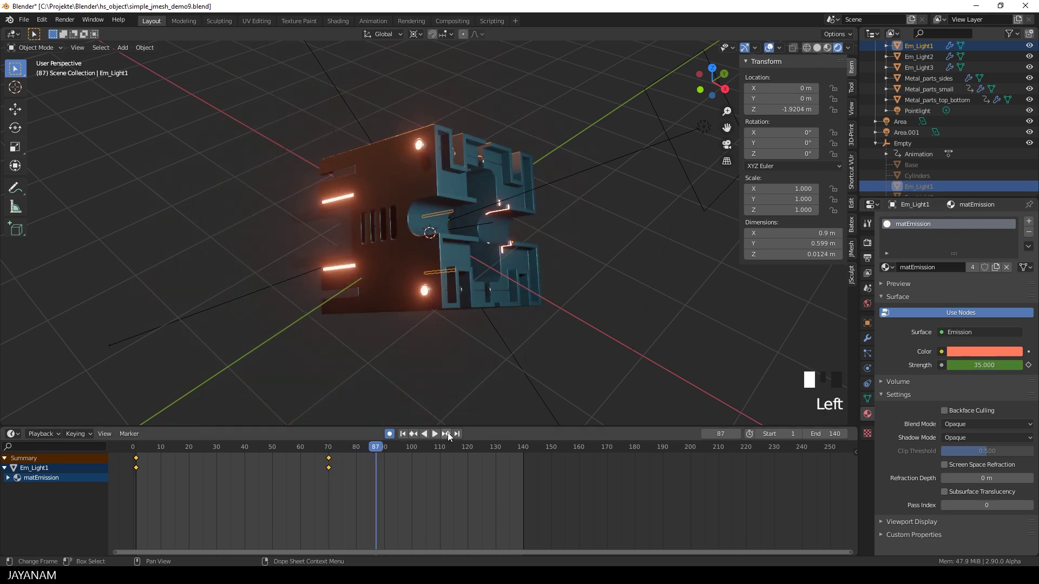
- At frame 140, set Strength back to 0 and scrub backwards to preview the fade
click(457, 434)
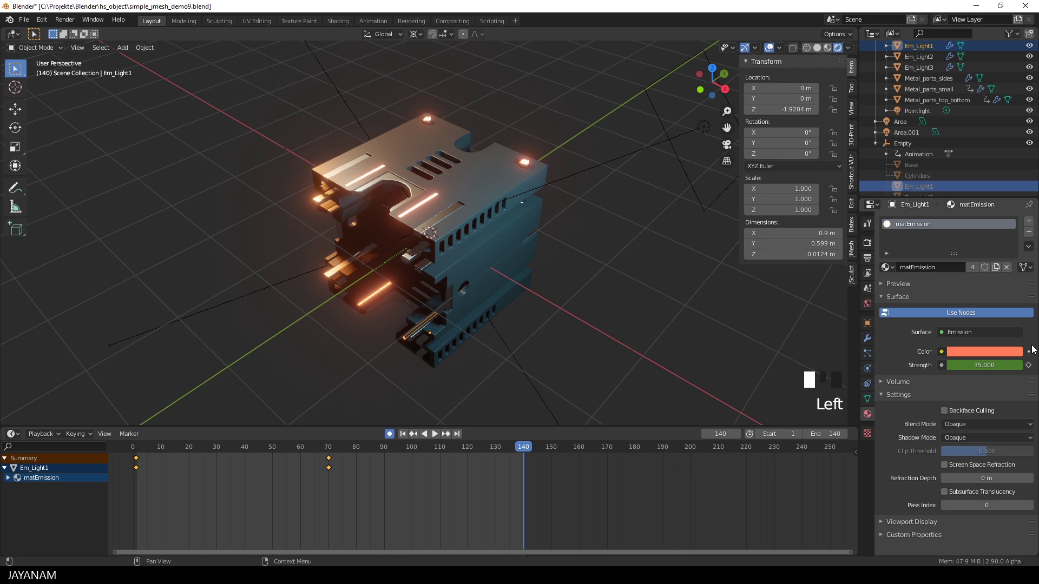
click(995, 365)
text(0)
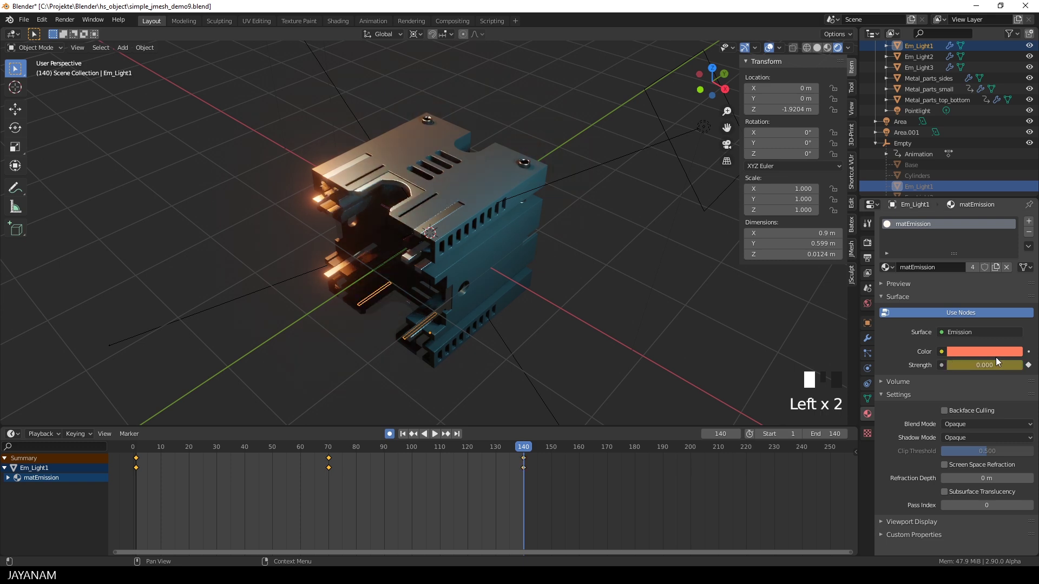
click(523, 448)
drag(523, 448, 481, 464)
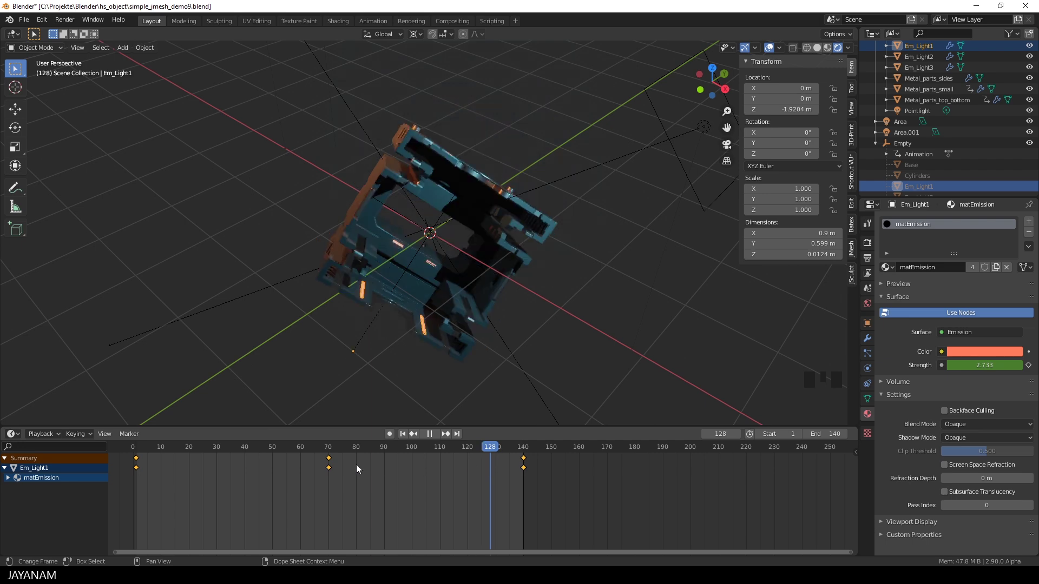
key(Escape)
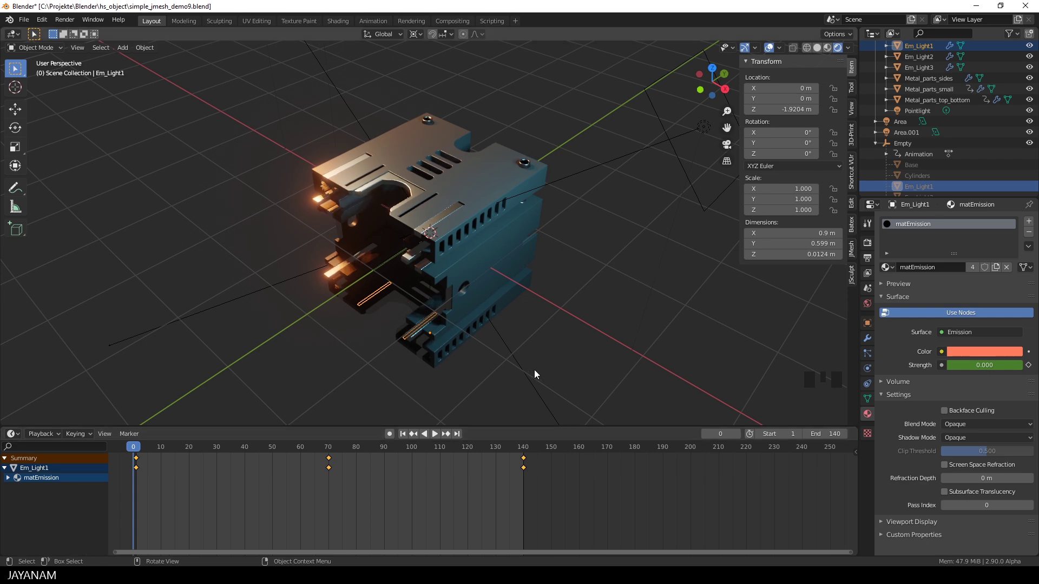
- Look through the scene camera and set Resolution X to 1080 for a 1080 × 1080 frame
key(KP_0)
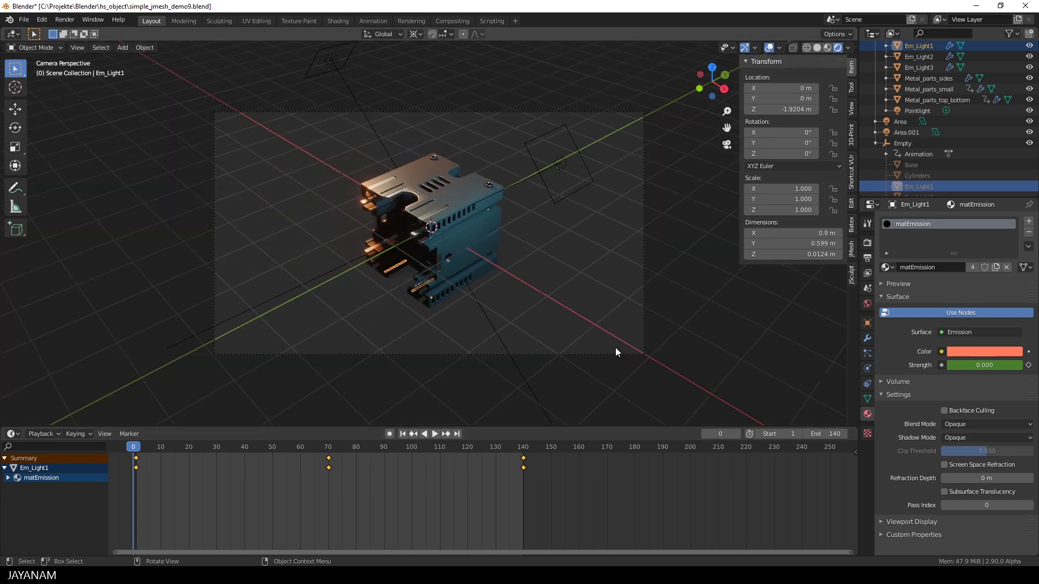
click(868, 258)
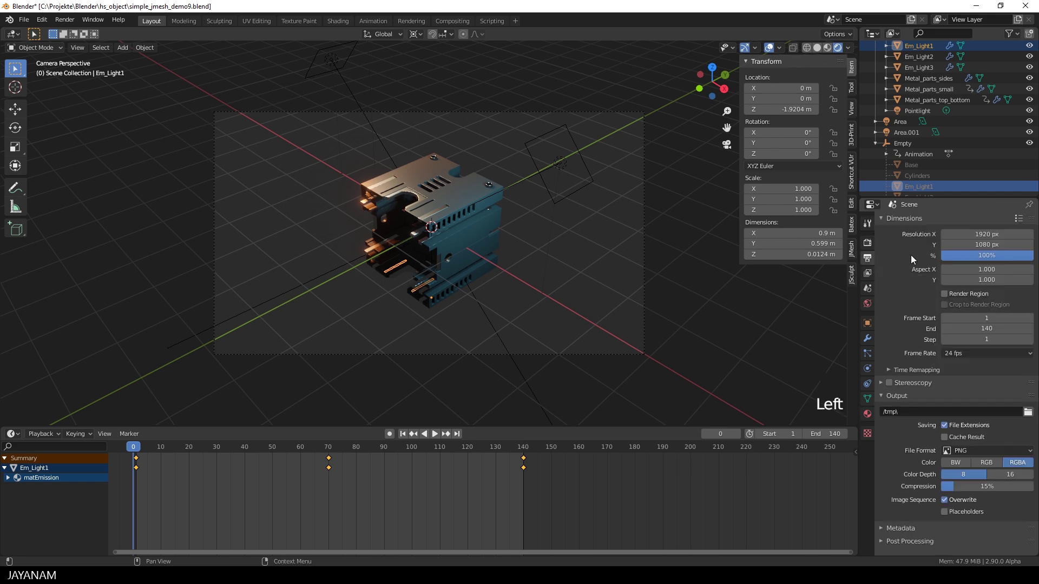
double_click(966, 234)
text(1080)
key(Return)
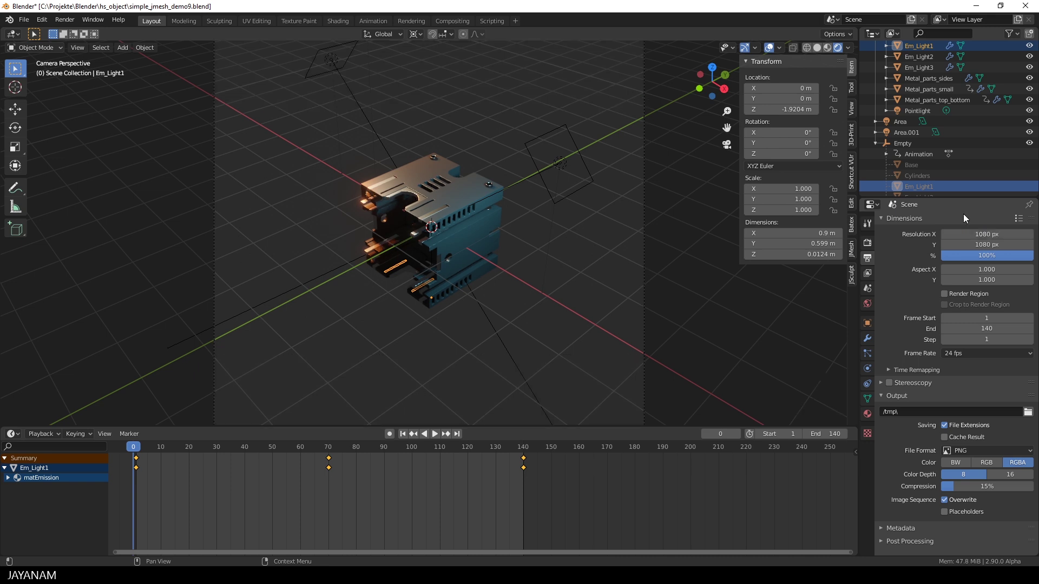
scroll(488, 277, down, 2)
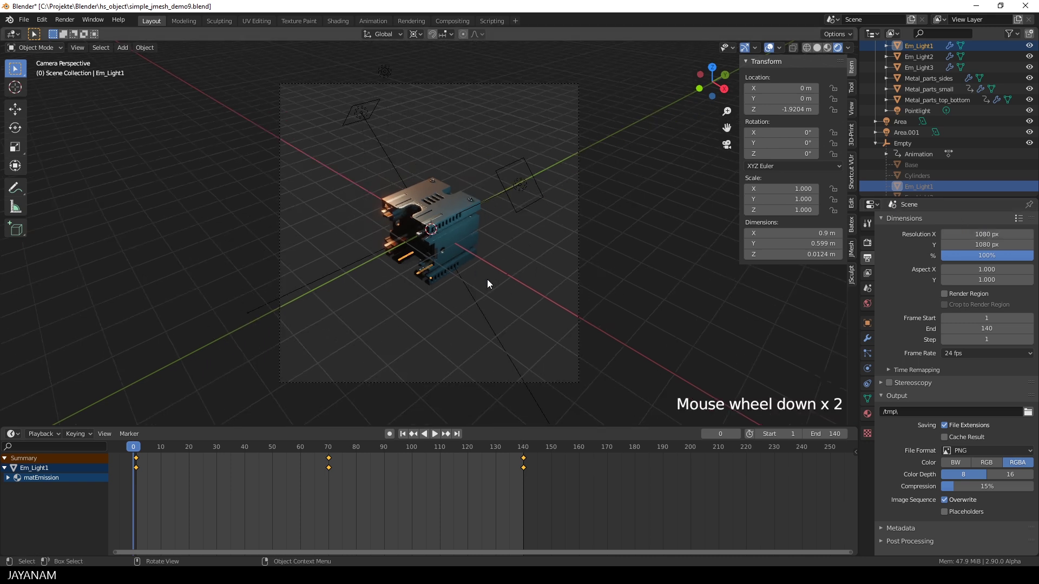
- Select the camera and lower it along the global Z axis
click(468, 384)
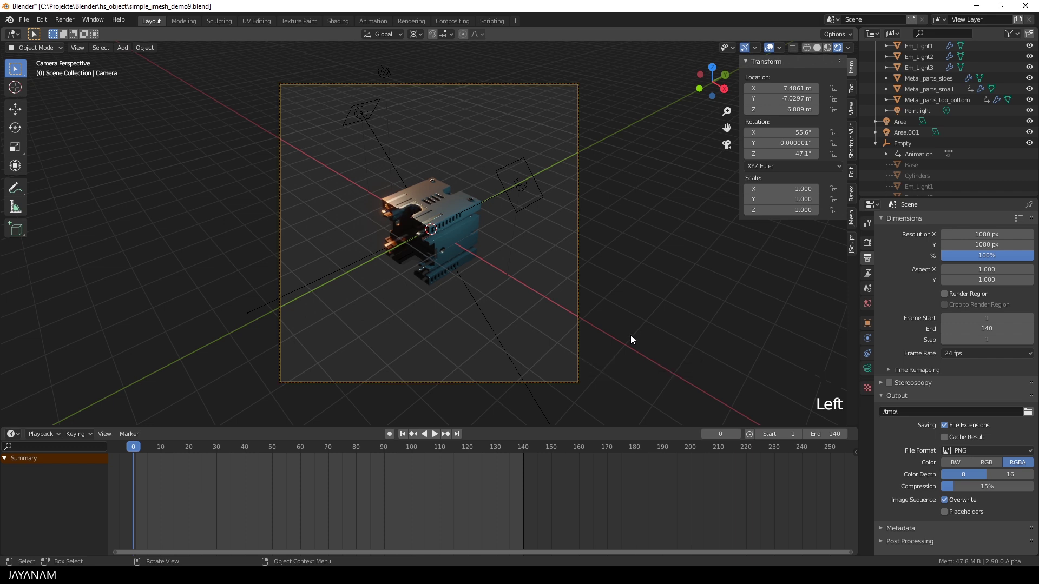
key(g)
key(z)
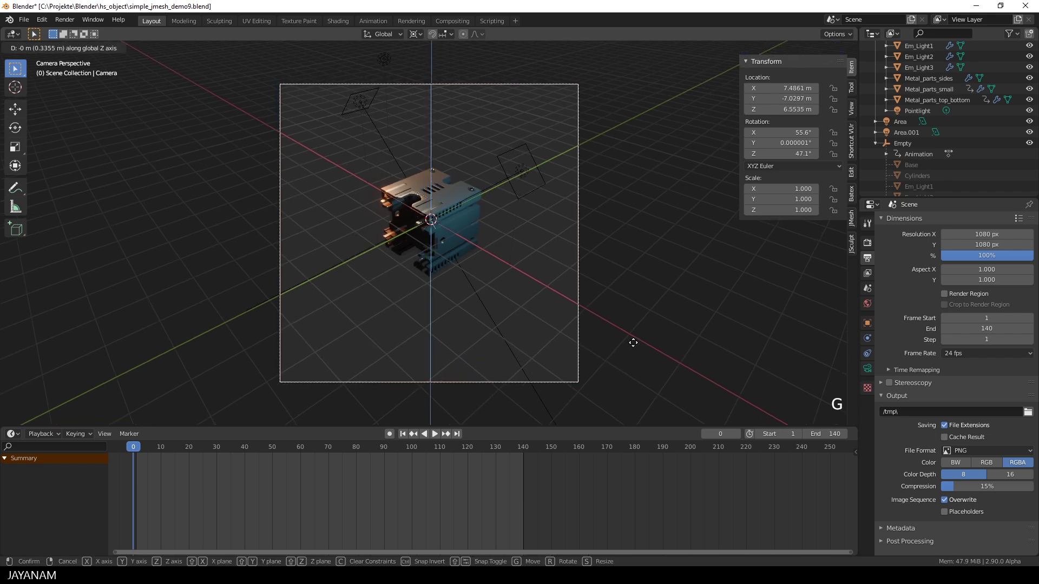
click(632, 340)
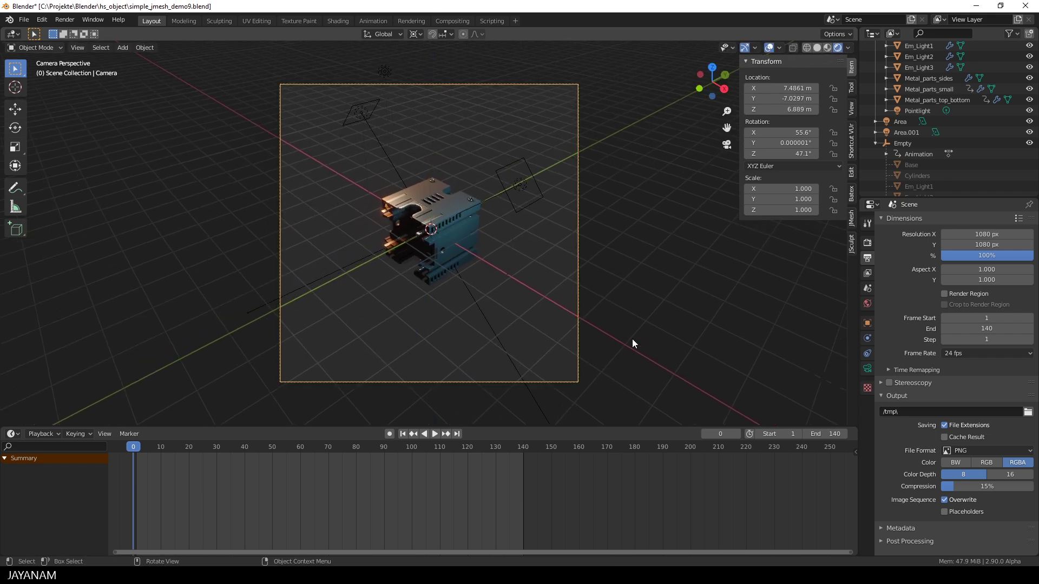
- Push the camera closer along its local Z axis, to about 4.91, -4.64, 4.48 m
key(g)
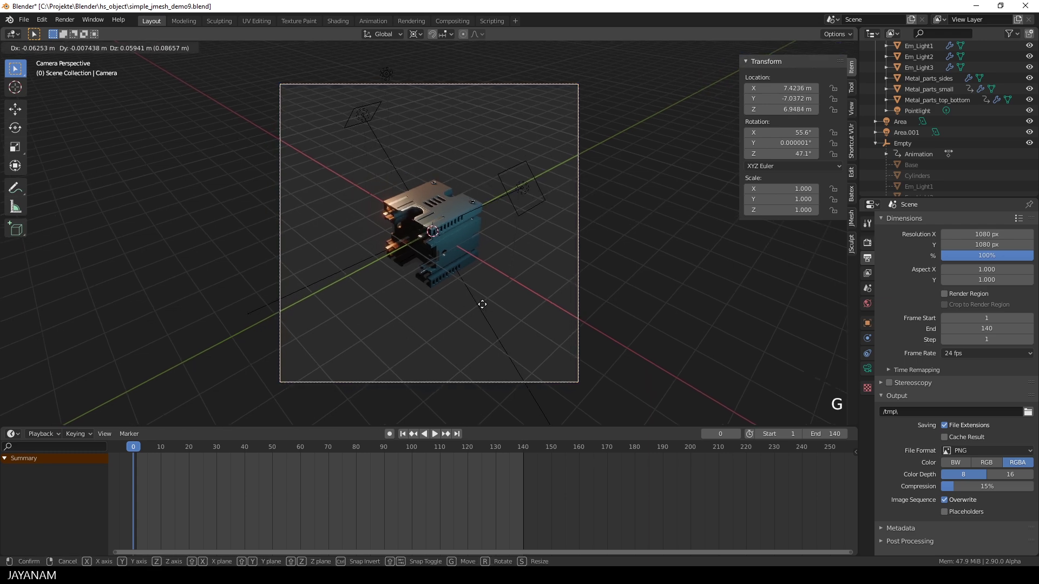
key(z)
key(z)
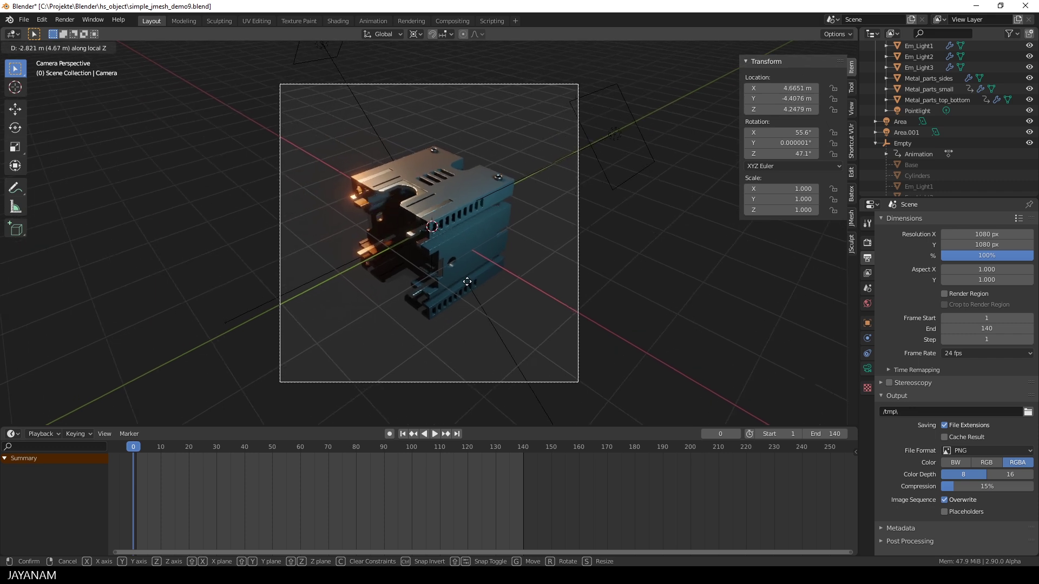
click(467, 282)
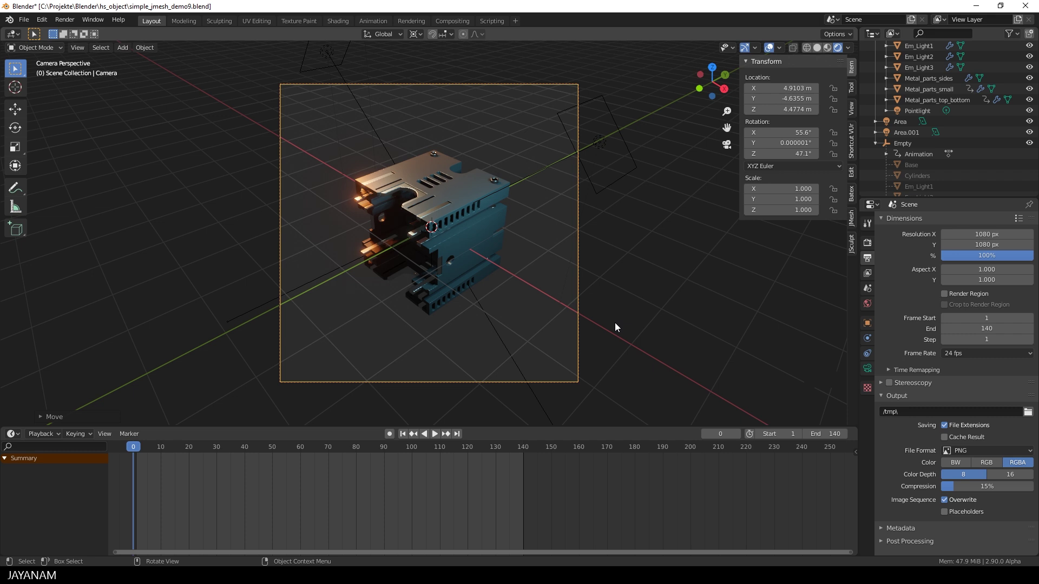
- Set the output File Format to FFmpeg video, saved to d:\Downloads\Renders\
click(986, 449)
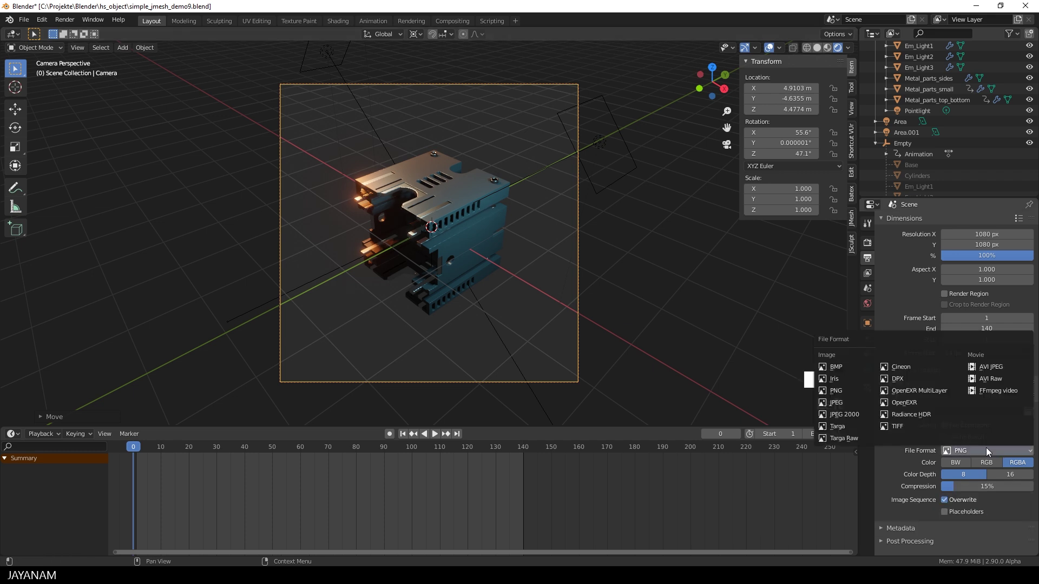
click(996, 389)
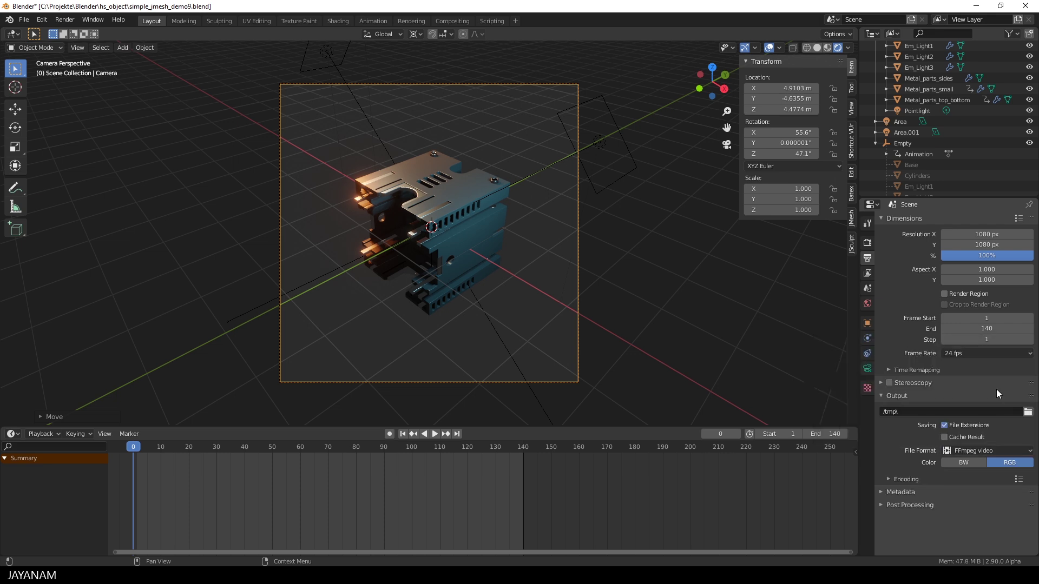
click(1028, 412)
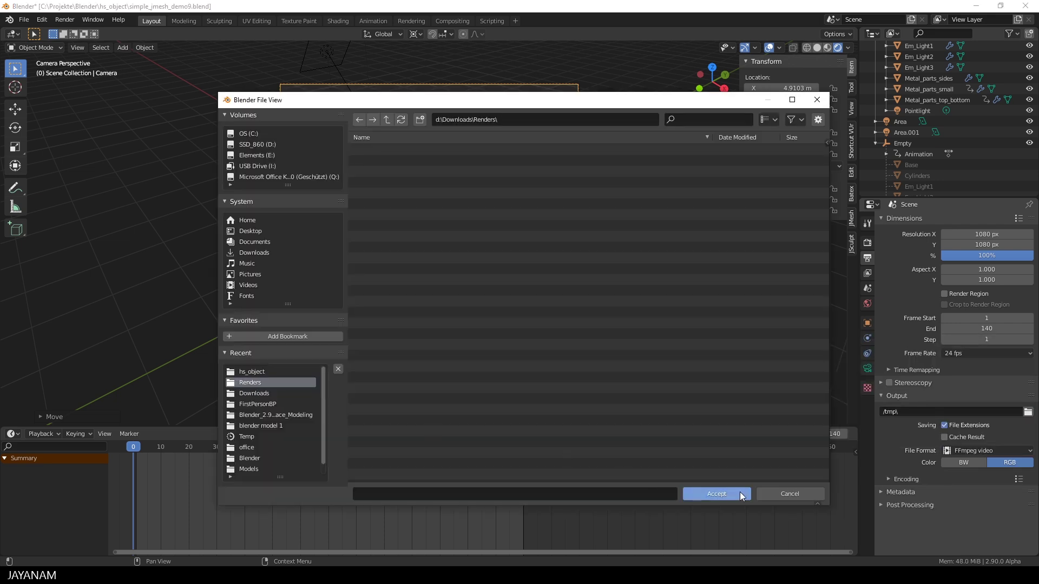
click(735, 494)
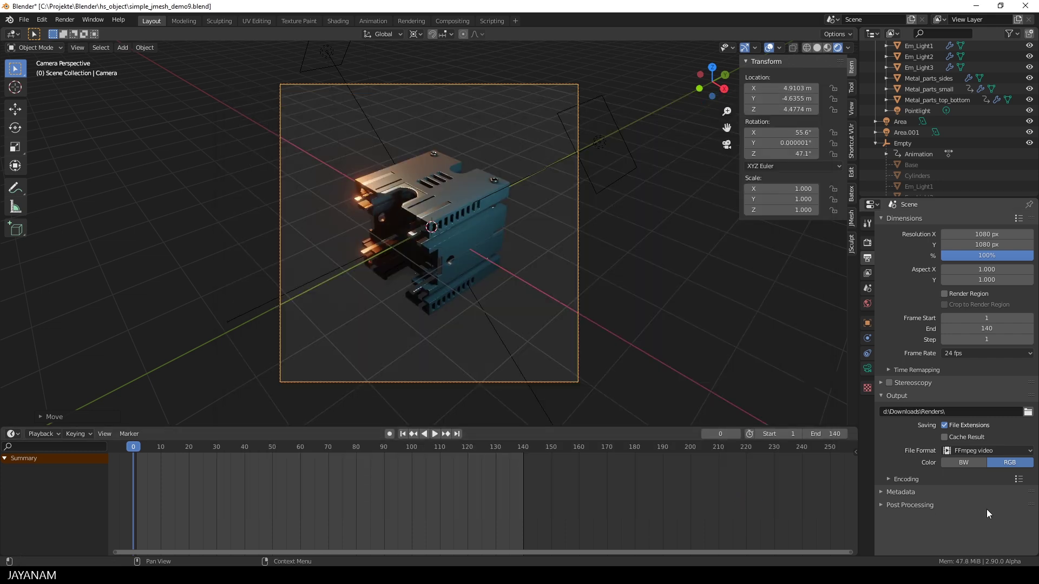
- Set the encoding Container to MPEG-4 and Output Quality to High quality
scroll(950, 490, down, 2)
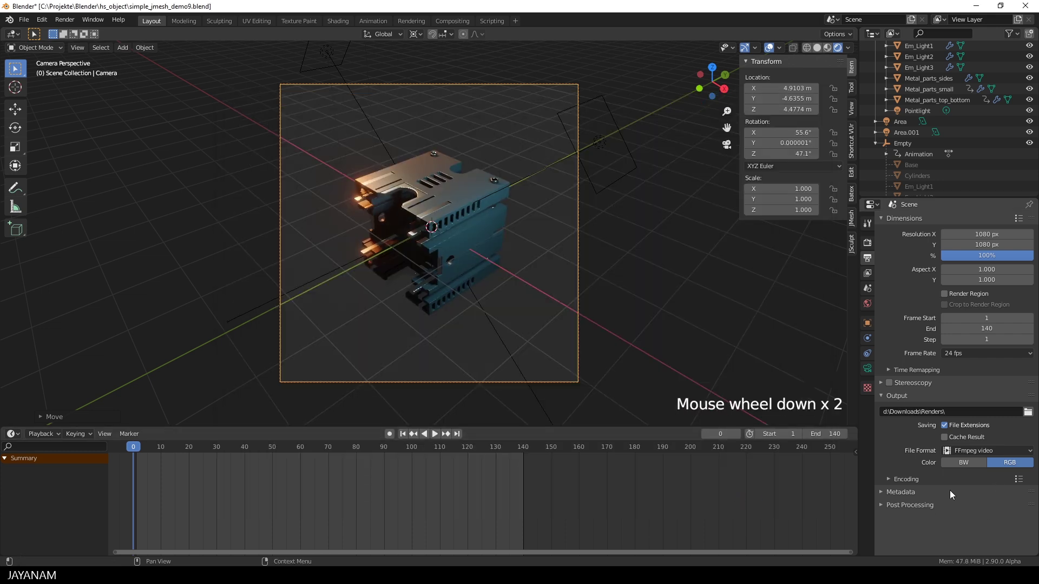
click(889, 480)
scroll(891, 477, down, 3)
click(985, 430)
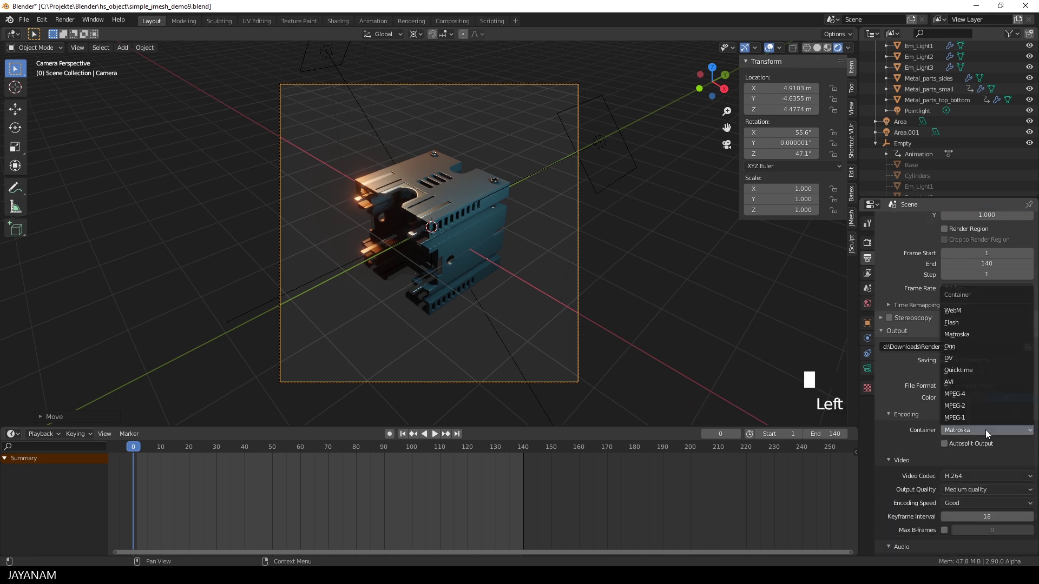
click(985, 394)
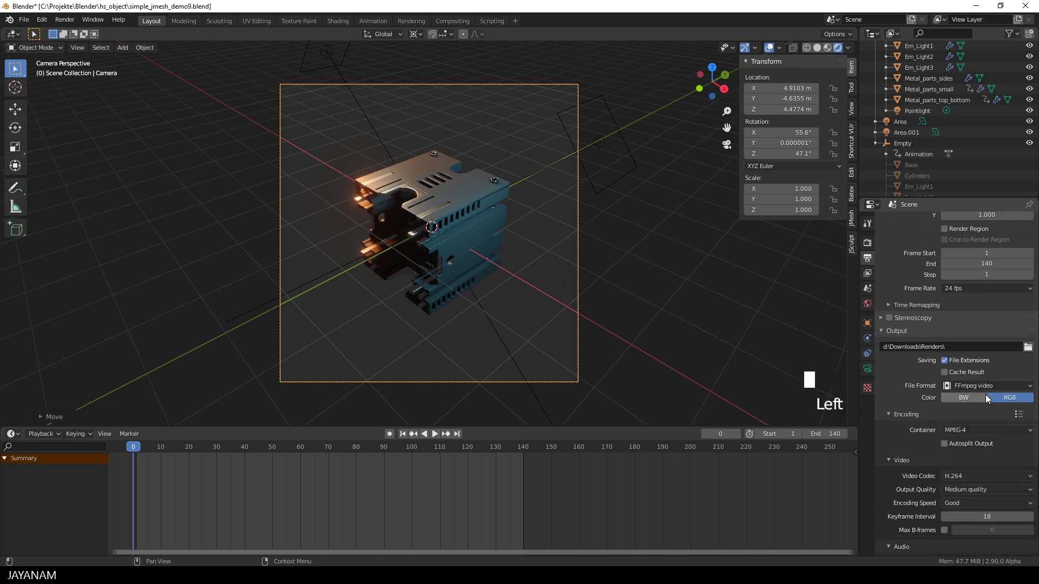
click(975, 490)
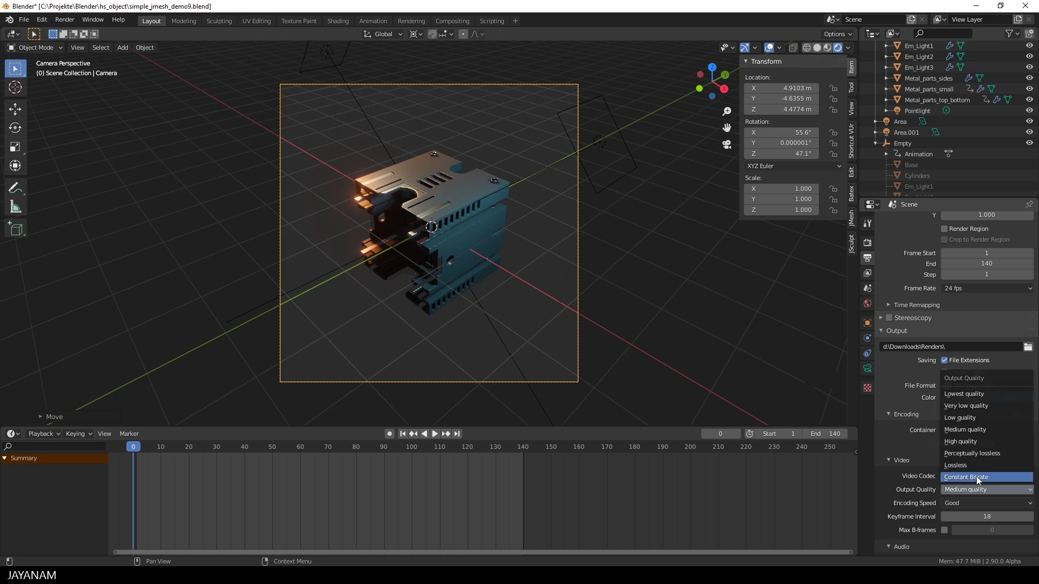
click(979, 441)
scroll(971, 460, down, 1)
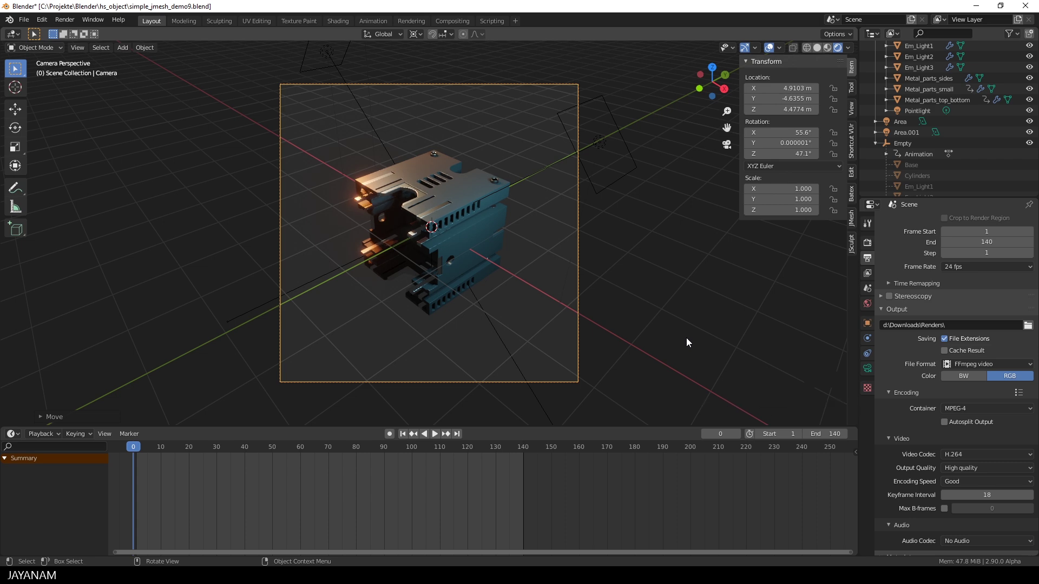
- Render the 140-frame animation with Ctrl+F12, moving the render window aside
key(ctrl+F12)
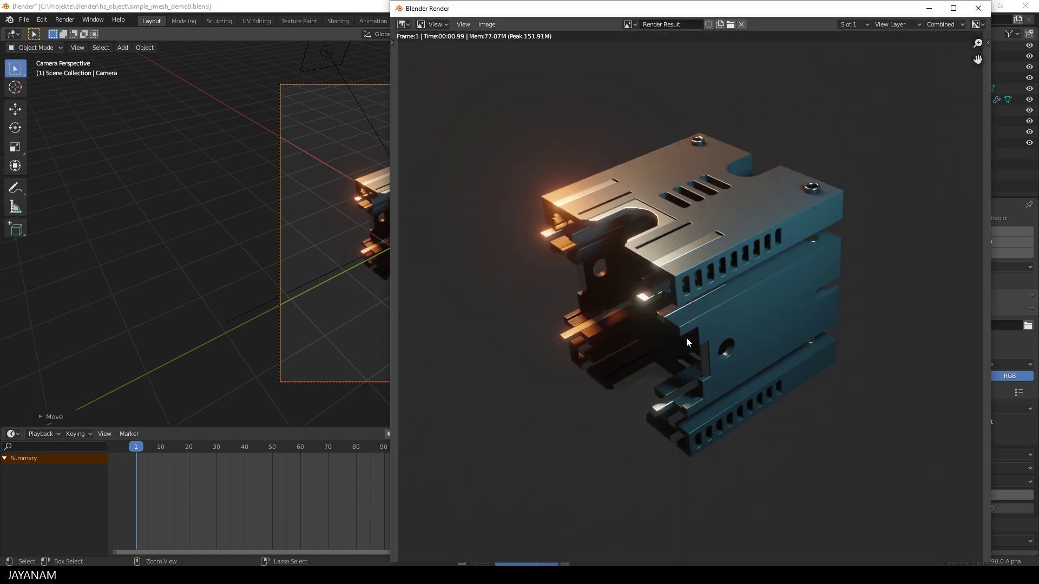
drag(747, 8, 612, 14)
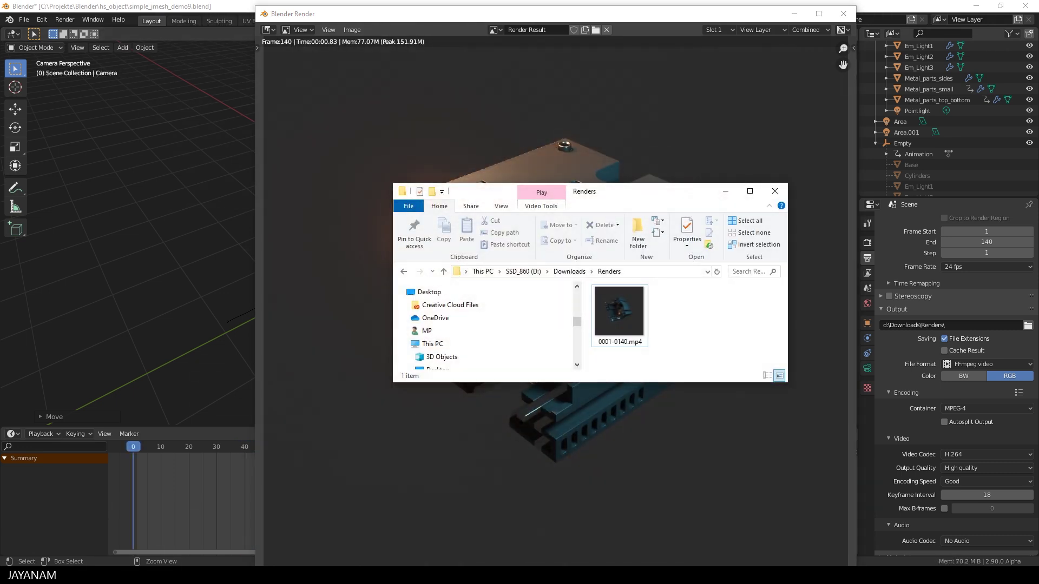
- Open 0001-0140.mp4 from the Renders folder and play it in the video player
double_click(621, 317)
click(508, 502)
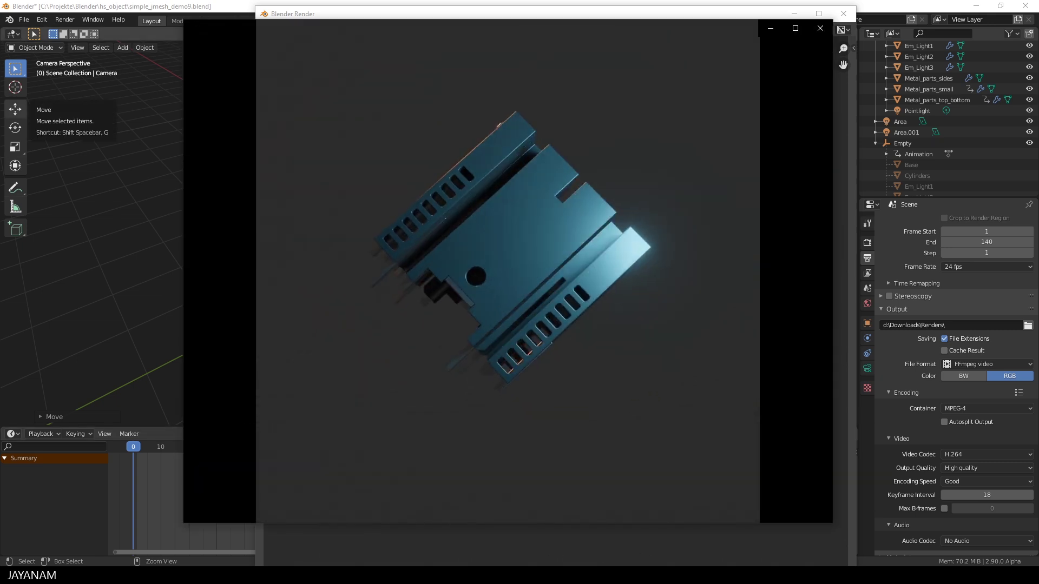